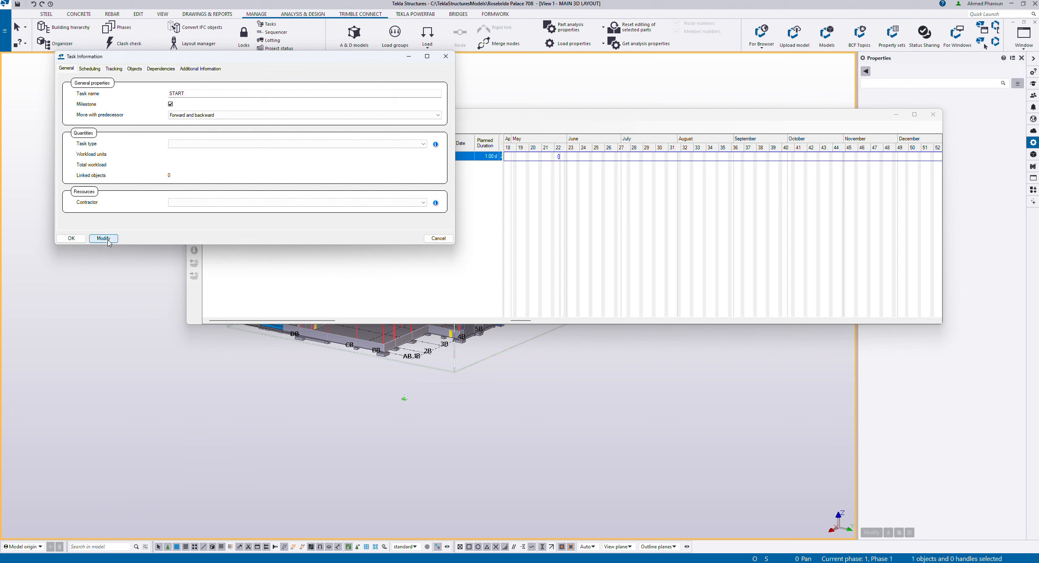
Save the START task as a milestone and close its task information
{"action": "left_click", "coordinate": [108, 239]}
{"action": "left_click", "coordinate": [76, 239]}
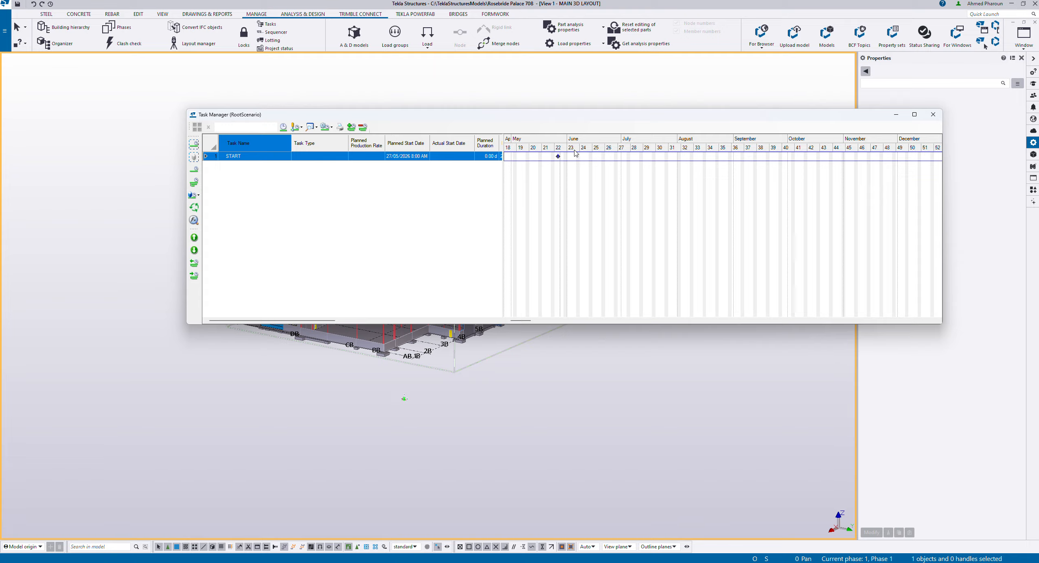
Add a subtask under START and name it EXCVATION
{"action": "left_click", "coordinate": [195, 184]}
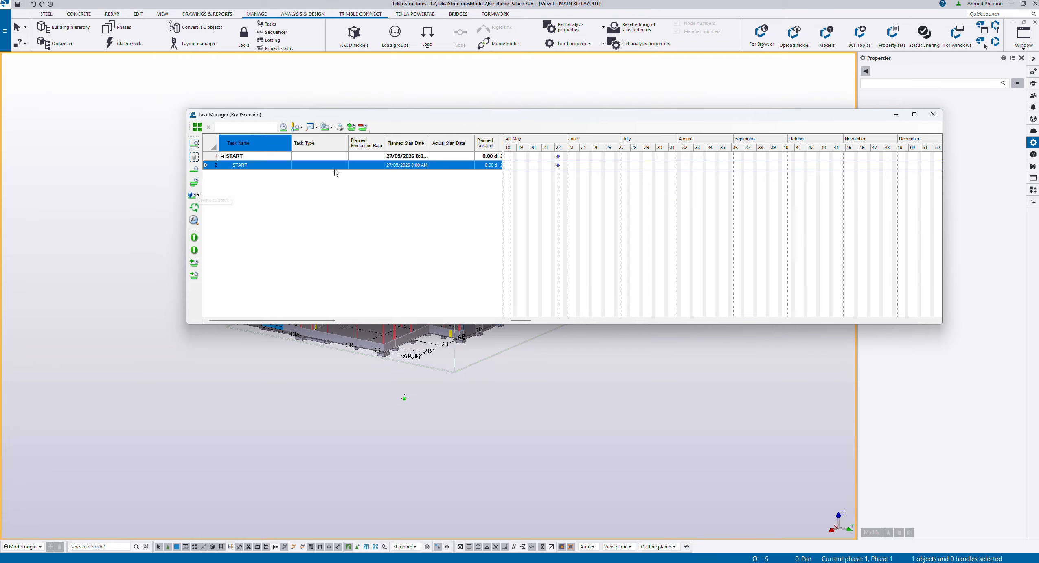
{"action": "left_click", "coordinate": [267, 164]}
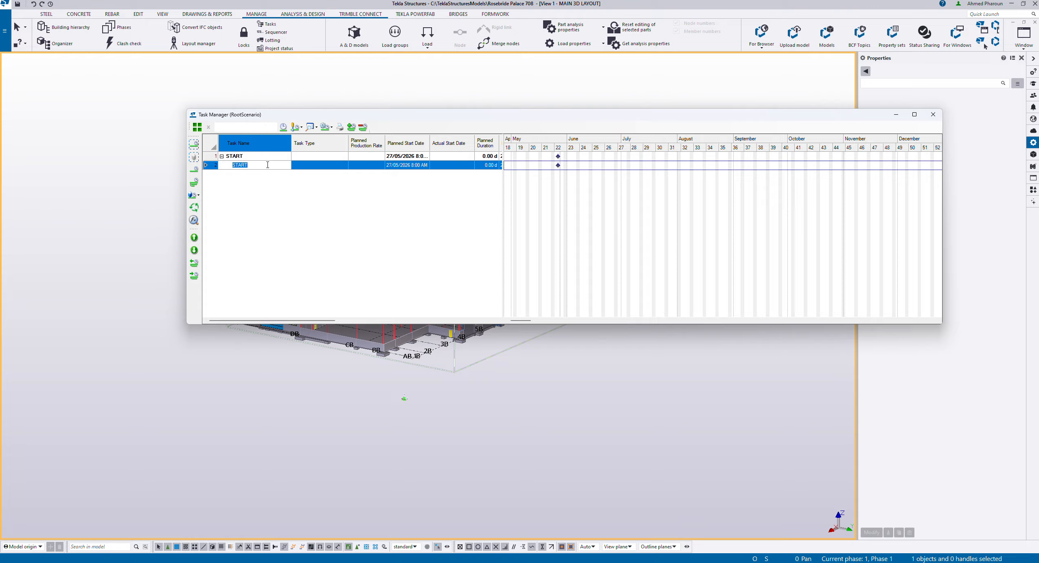
{"action": "type", "text": "e"}
Open the task information of the EXCVATION subtask and clear its milestone setting
{"action": "right_click", "coordinate": [316, 164]}
{"action": "left_click", "coordinate": [330, 169]}
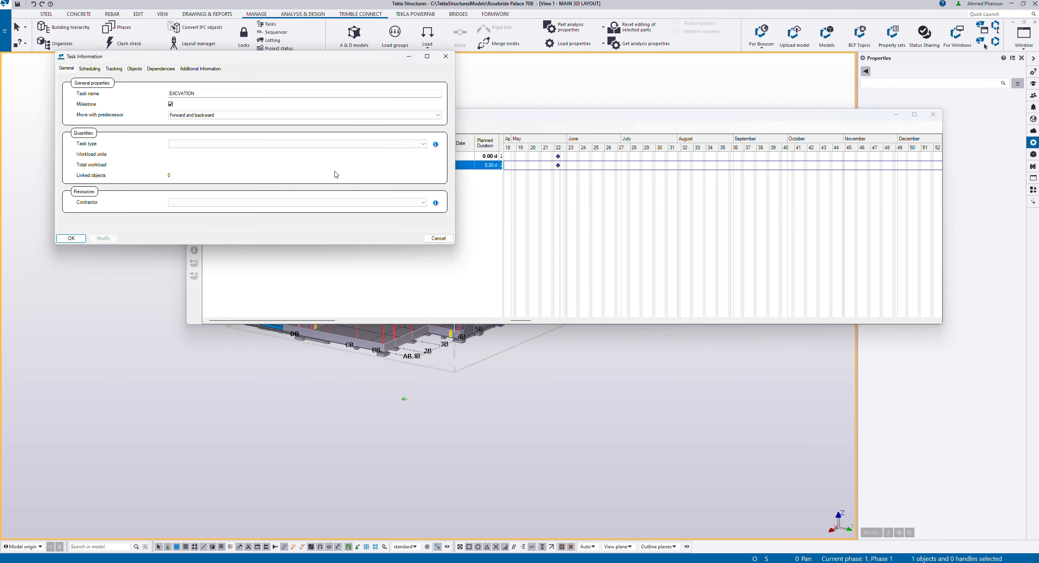
{"action": "left_click", "coordinate": [170, 105]}
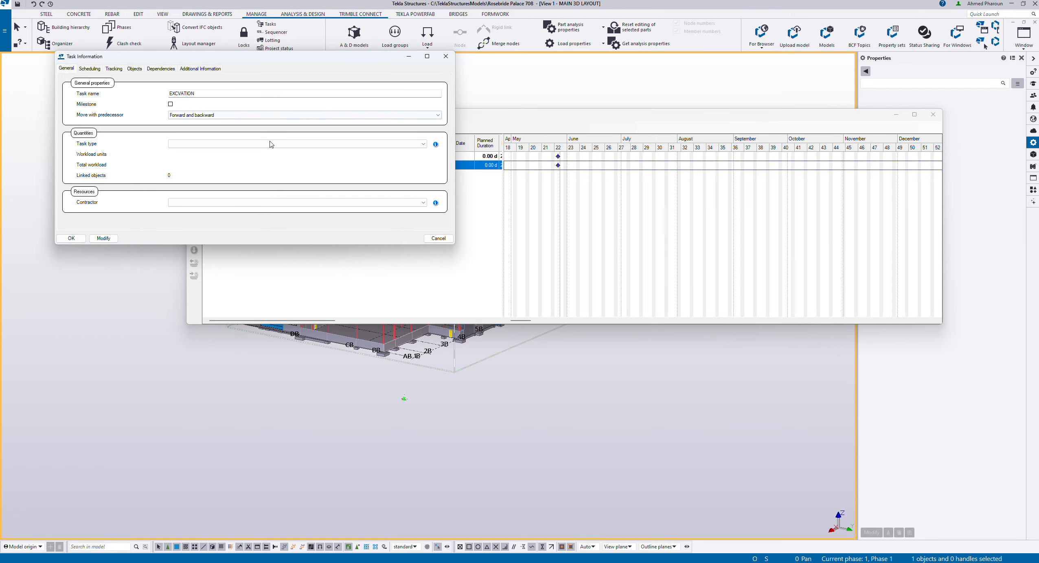
Add a new task type named EXCAVATION and set its unit to VOLUME
{"action": "left_click", "coordinate": [435, 144]}
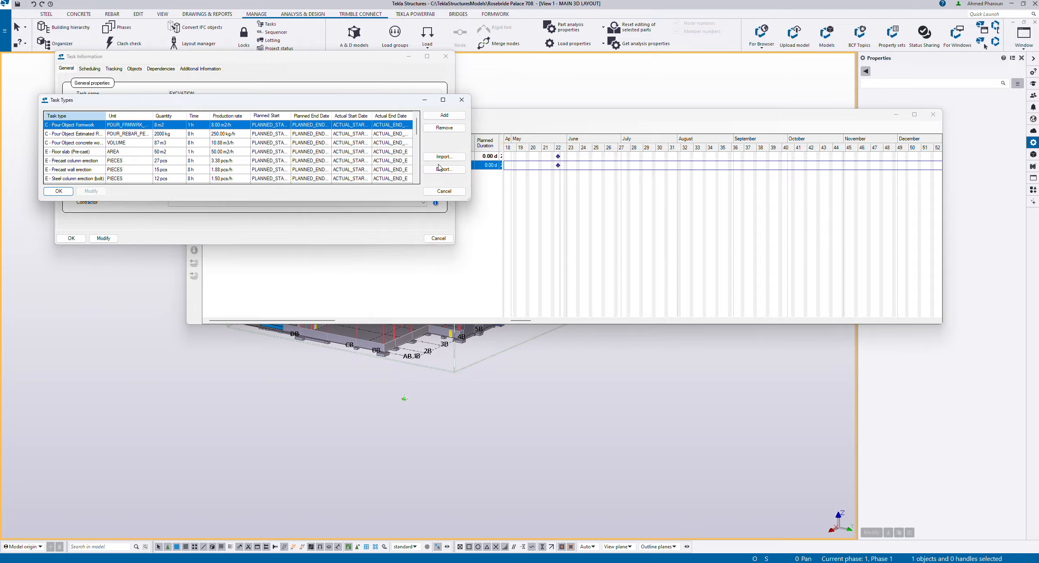
{"action": "left_click", "coordinate": [445, 115]}
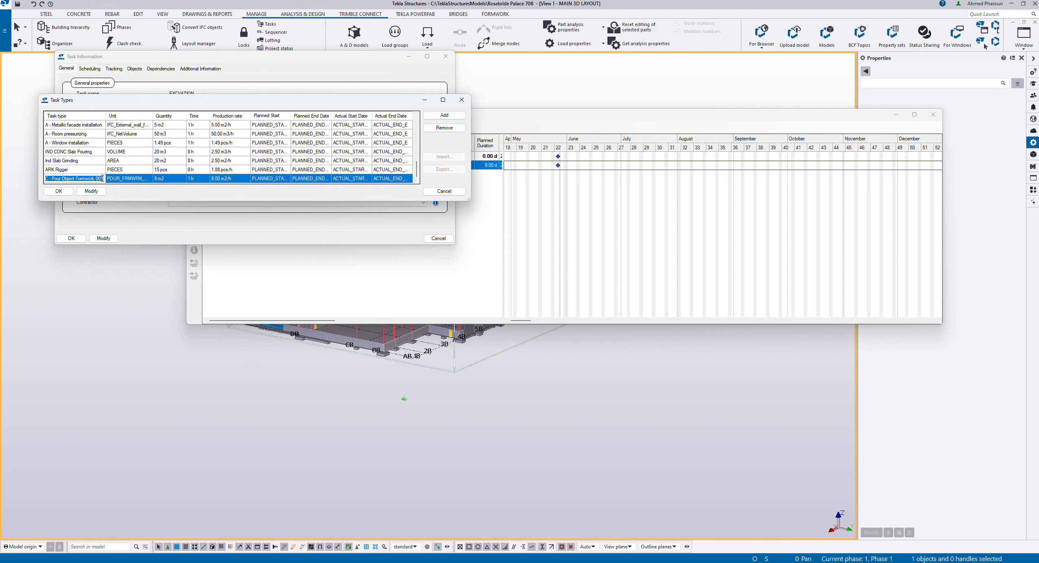
{"action": "type", "text": "EXCAVATION"}
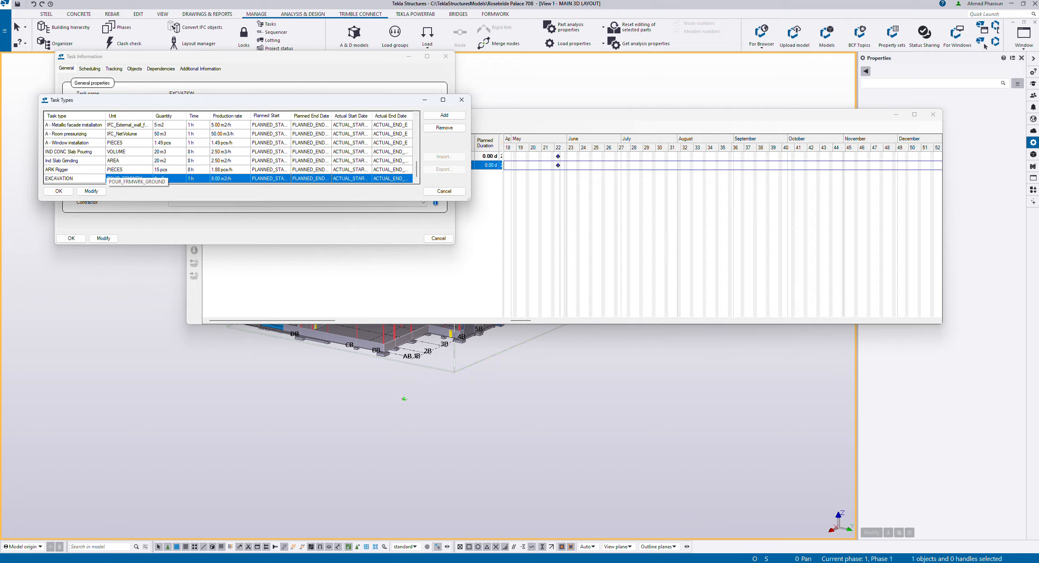
{"action": "left_click", "coordinate": [148, 180]}
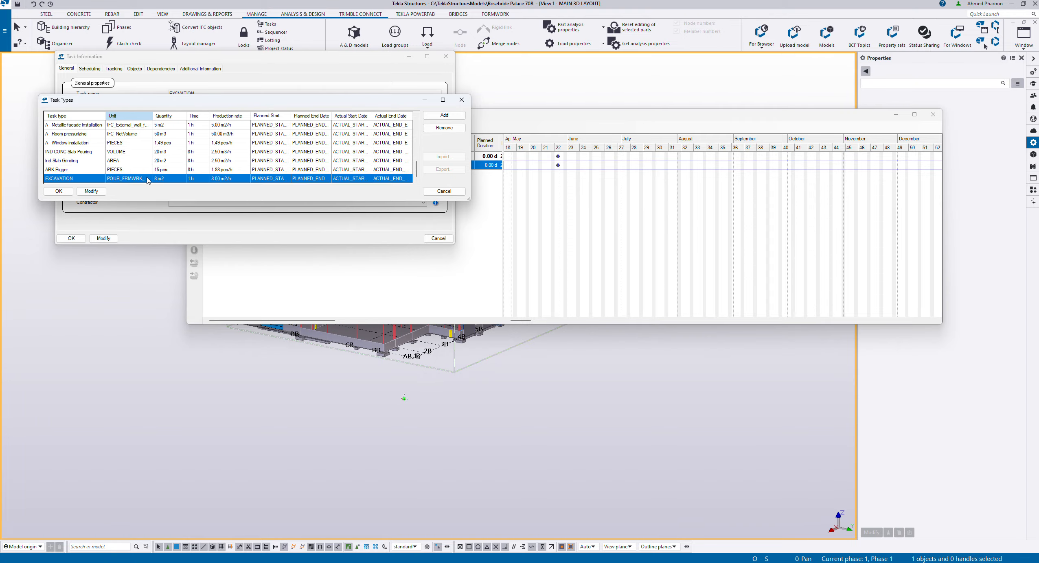
{"action": "left_click", "coordinate": [148, 179]}
{"action": "left_click", "coordinate": [149, 178]}
{"action": "scroll", "coordinate": [134, 252], "scroll_direction": "up", "scroll_amount": 10}
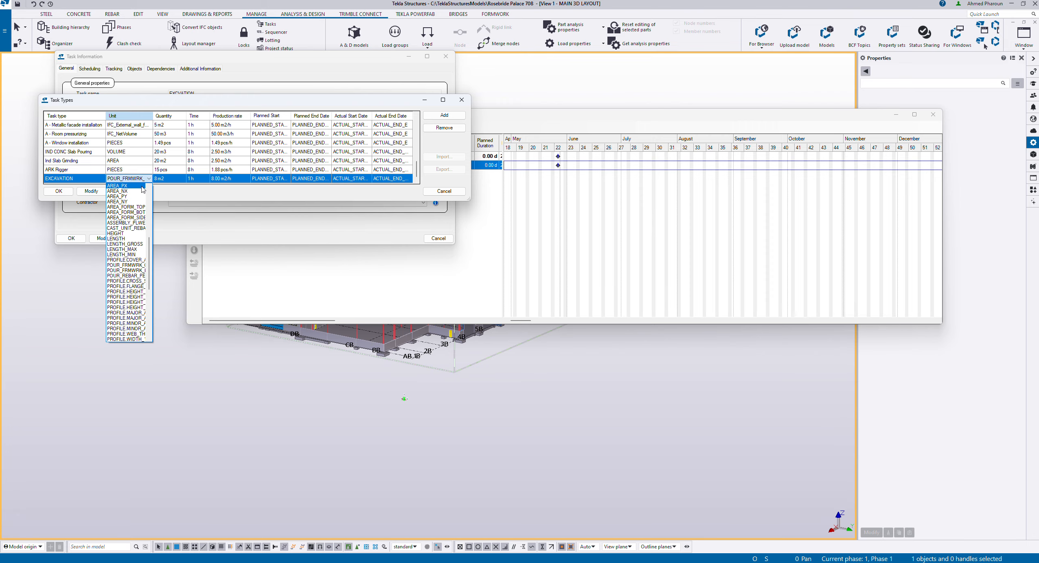
{"action": "scroll", "coordinate": [135, 228], "scroll_direction": "down", "scroll_amount": 9}
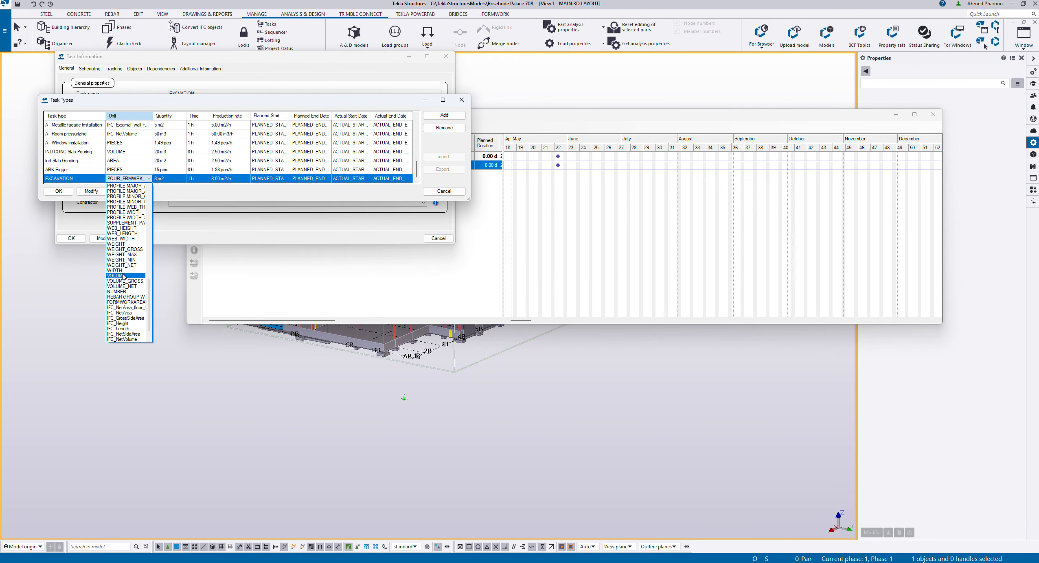
{"action": "left_click", "coordinate": [117, 340]}
Set the EXCAVATION task type's quantity to 20 m3 and time to 8 h, and save the task types
{"action": "left_click", "coordinate": [171, 179]}
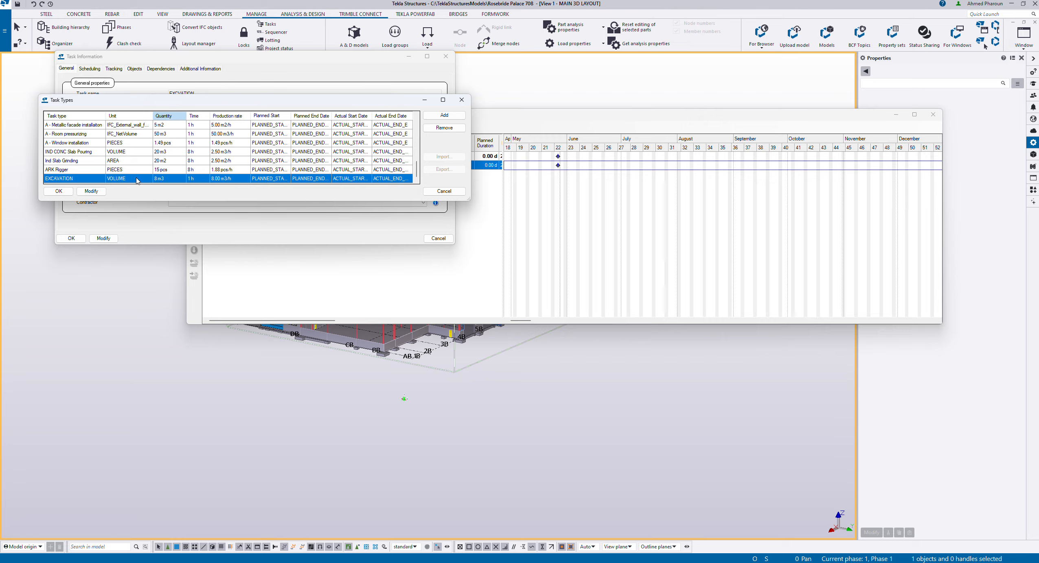
{"action": "left_click", "coordinate": [168, 179]}
{"action": "type", "text": "20"}
{"action": "left_click", "coordinate": [203, 181]}
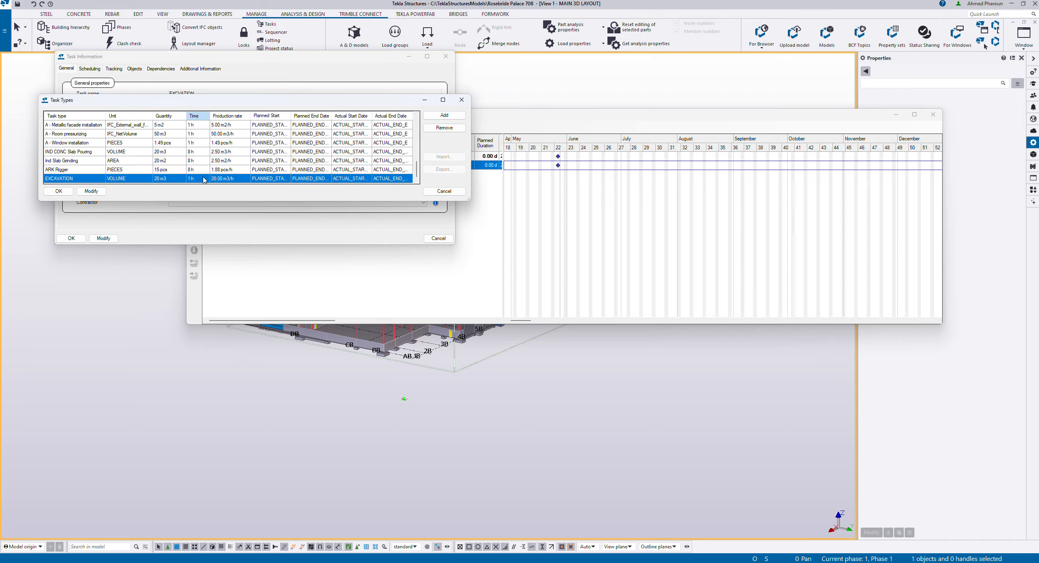
{"action": "double_click", "coordinate": [193, 179]}
{"action": "type", "text": "8"}
{"action": "key", "text": "Return"}
{"action": "left_click", "coordinate": [99, 193]}
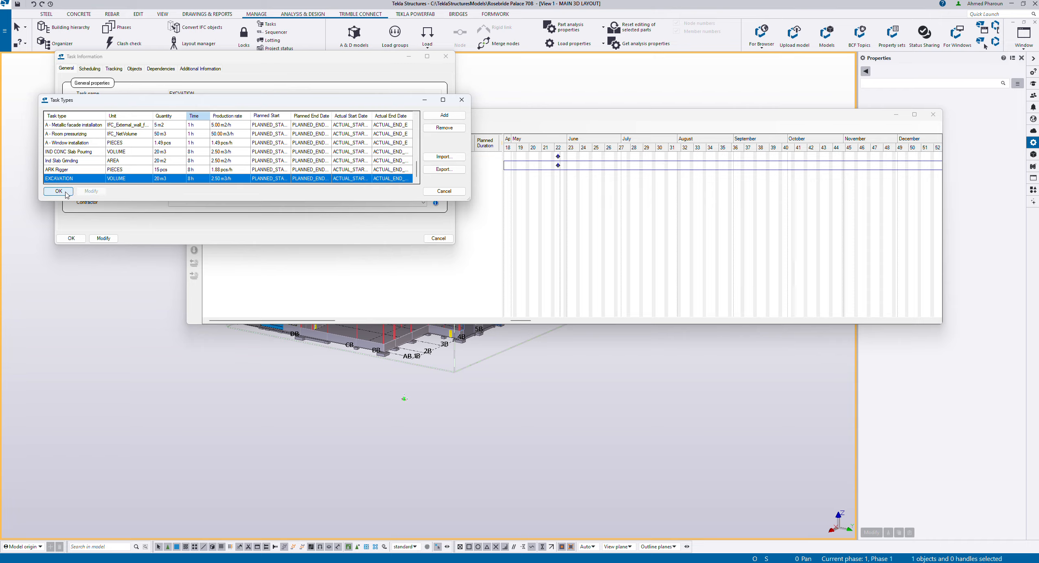
{"action": "left_click", "coordinate": [66, 193]}
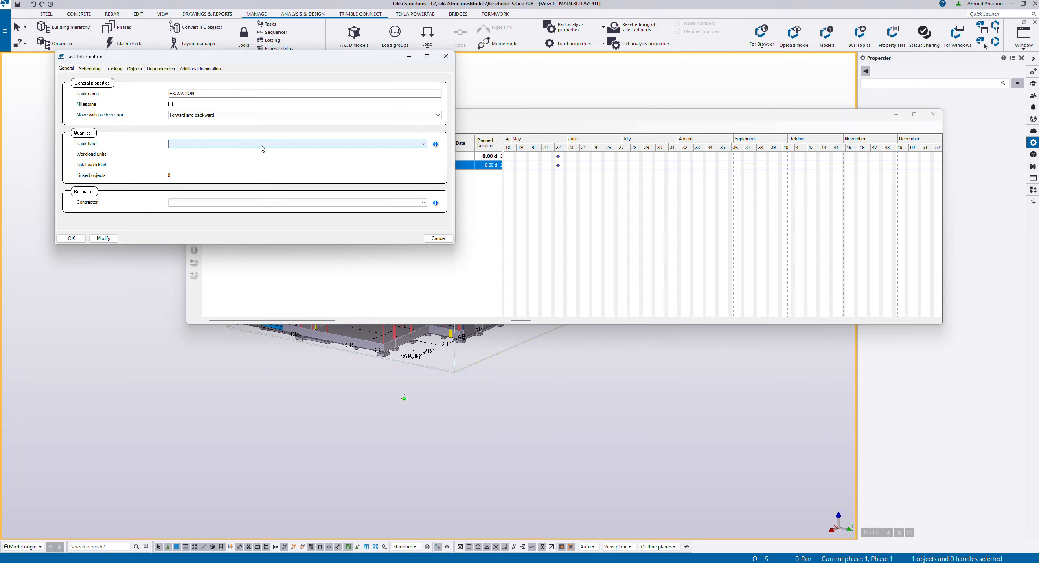
Set the subtask's task type to EXCAVATION and its contractor to Ark Rigger
{"action": "left_click", "coordinate": [233, 144]}
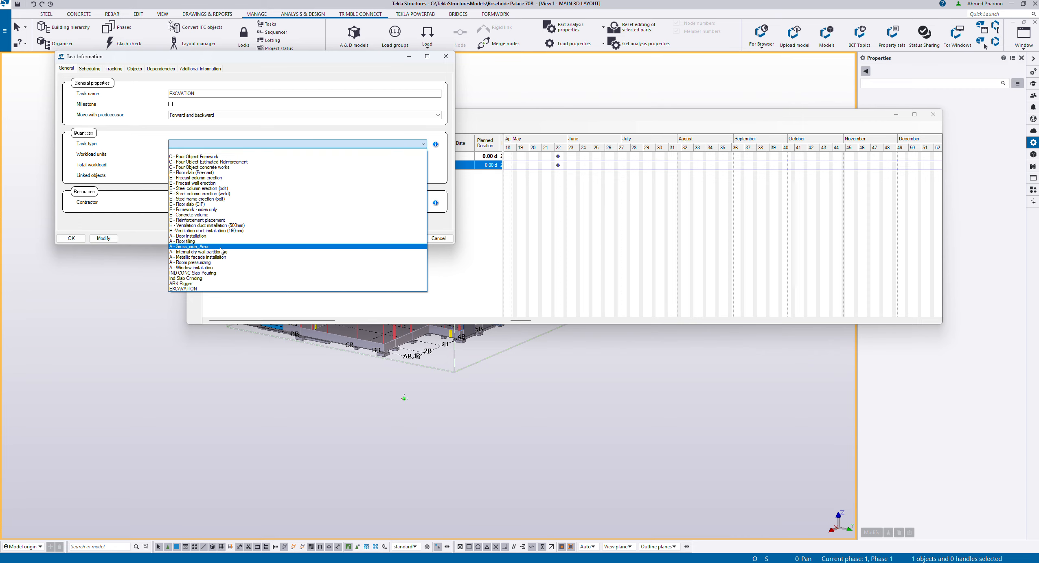
{"action": "left_click", "coordinate": [204, 289]}
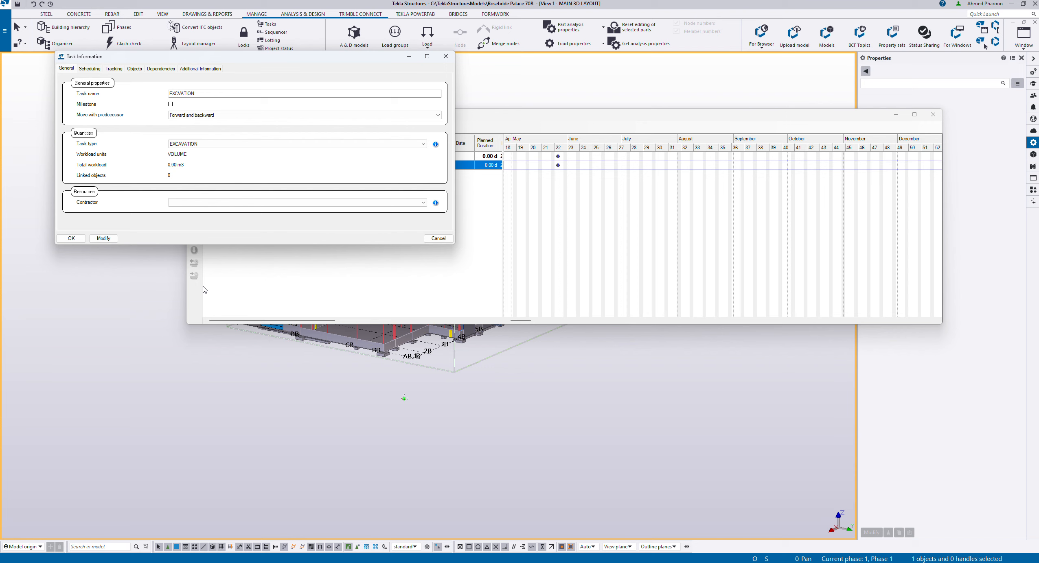
{"action": "left_click", "coordinate": [423, 202]}
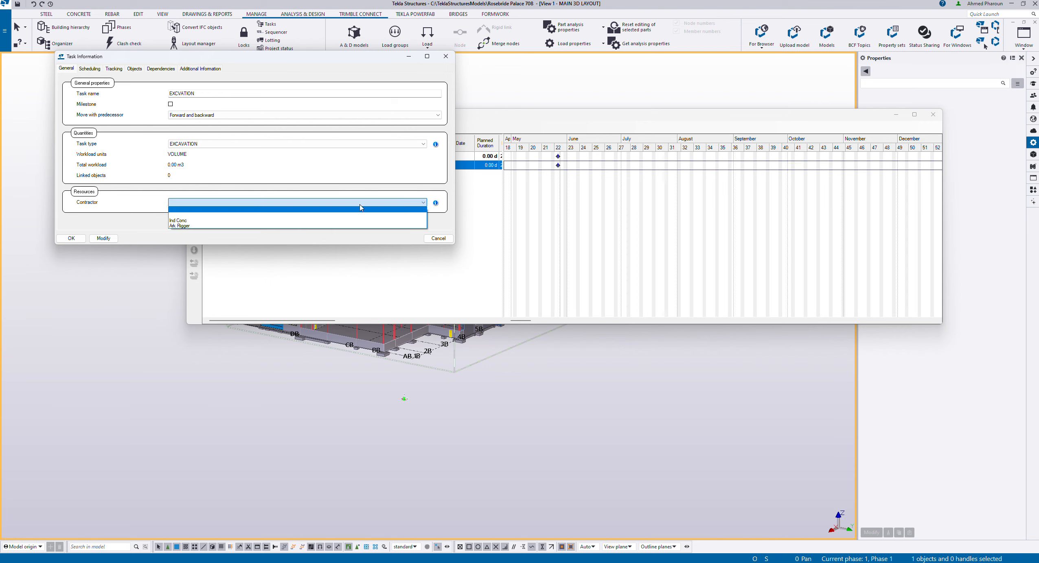
{"action": "left_click", "coordinate": [181, 227]}
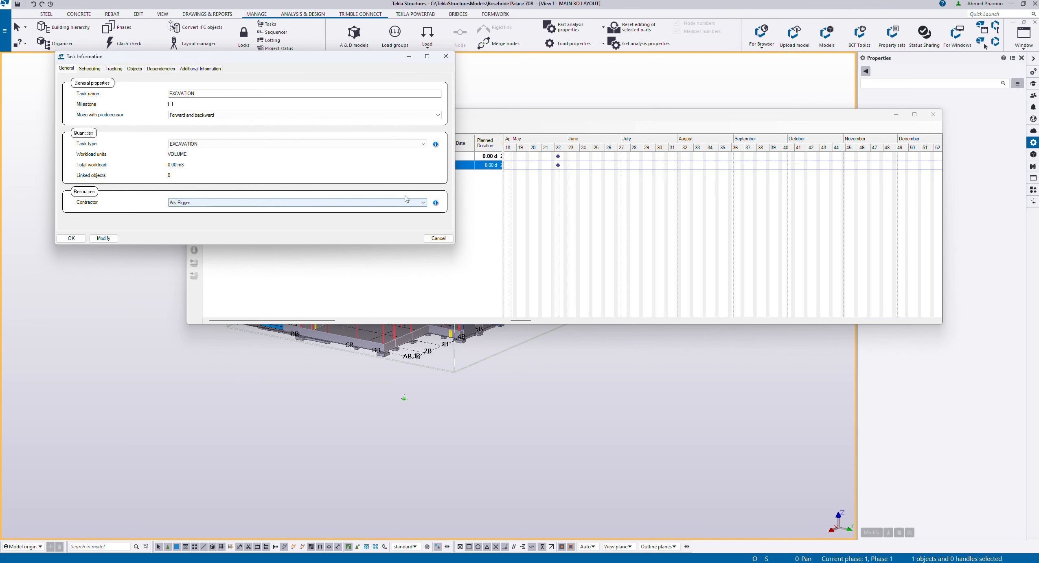
Add a new contractor named EXCVATOR to the contractor list and save the list
{"action": "left_click", "coordinate": [436, 203]}
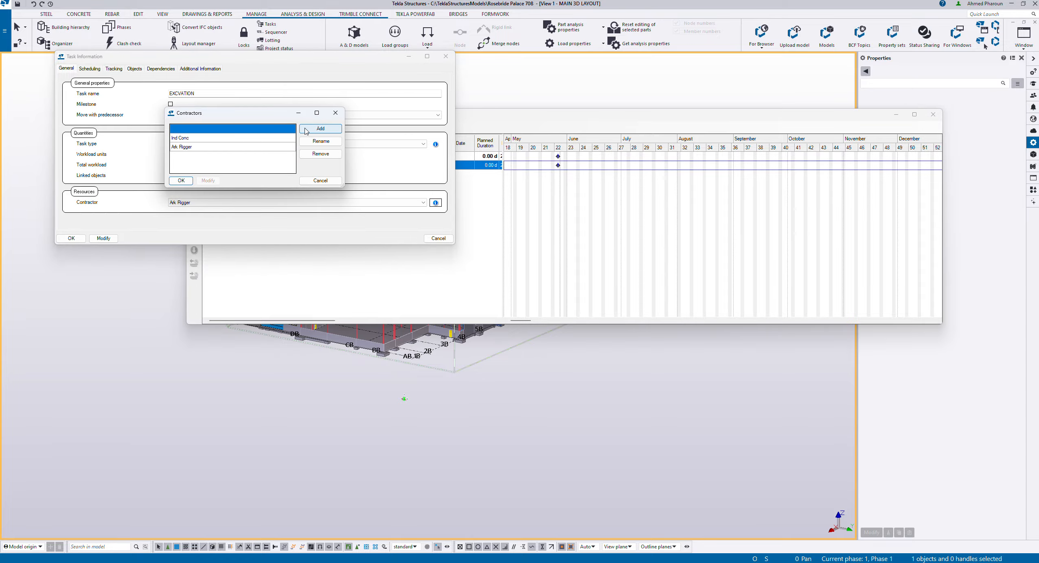
{"action": "left_click", "coordinate": [320, 128]}
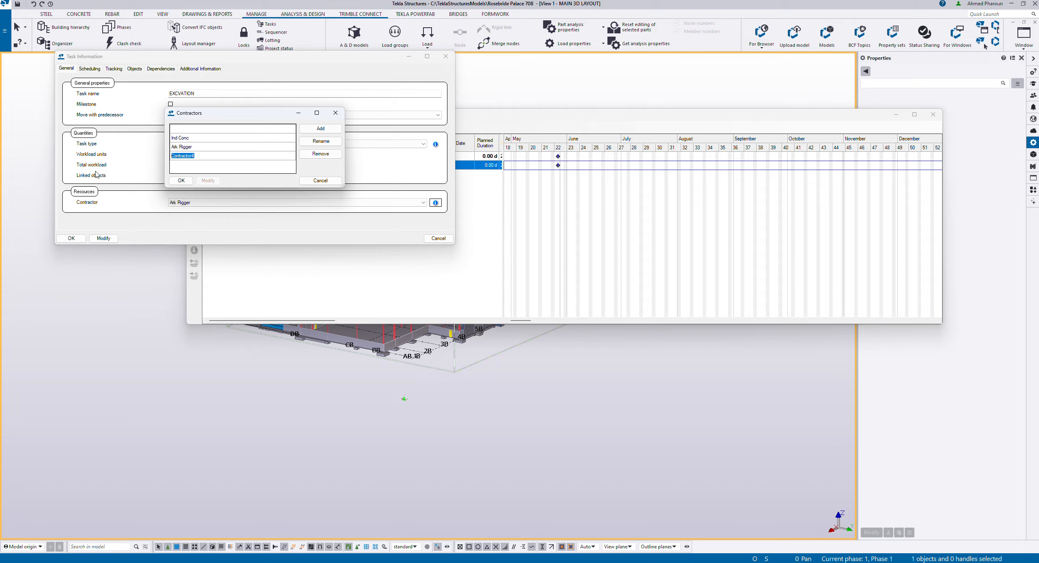
{"action": "type", "text": "EXCVATOR"}
{"action": "left_click", "coordinate": [181, 181]}
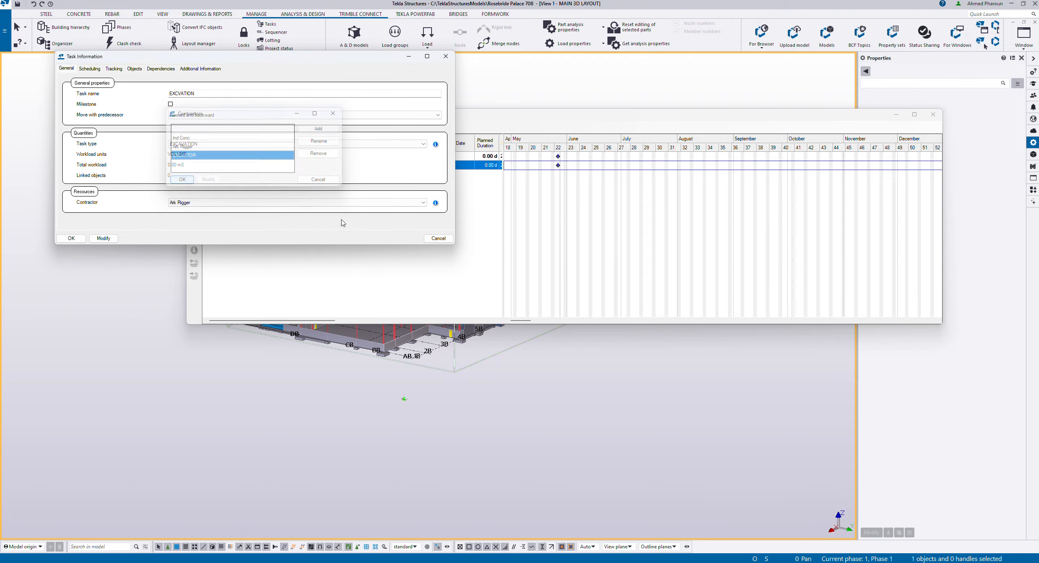
Assign the EXCVATOR contractor to the EXCVATION subtask and save the task information
{"action": "left_click", "coordinate": [423, 203]}
{"action": "left_click", "coordinate": [202, 232]}
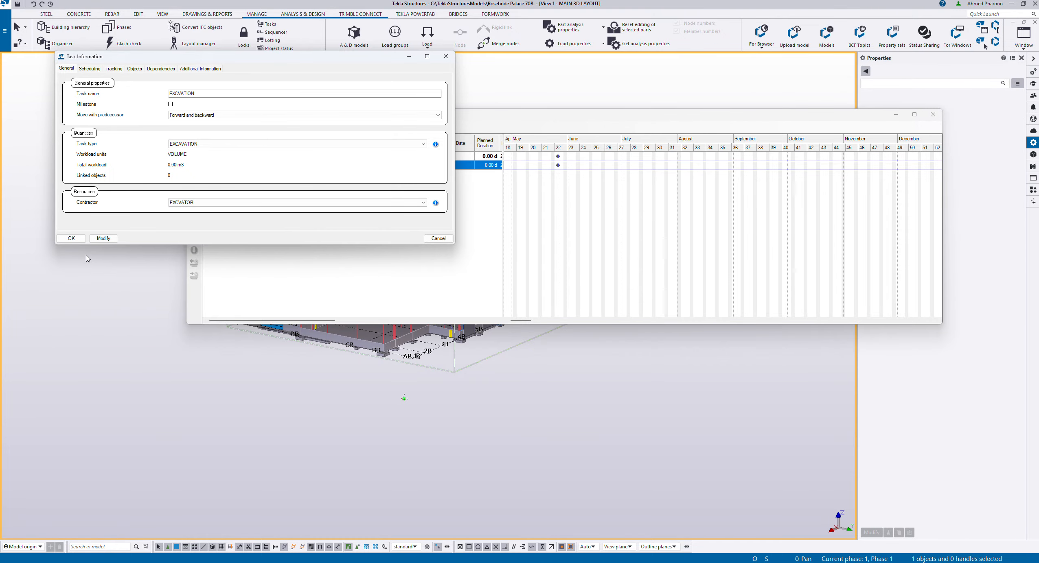
{"action": "left_click", "coordinate": [104, 238]}
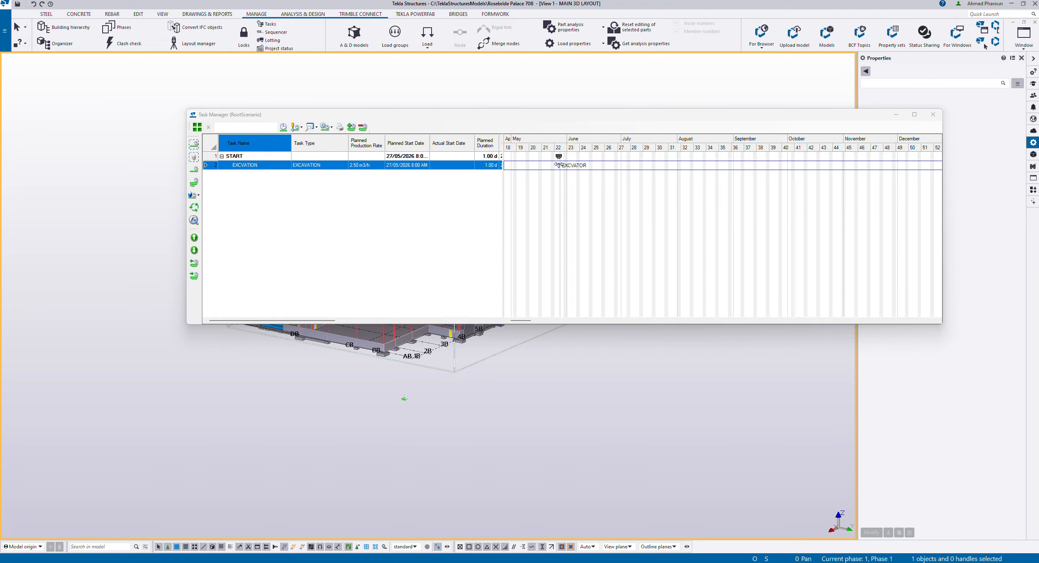
Select the pad footing at grid line 3B on the underside of the building
{"action": "left_click_drag", "start_coordinate": [563, 117], "coordinate": [623, 66]}
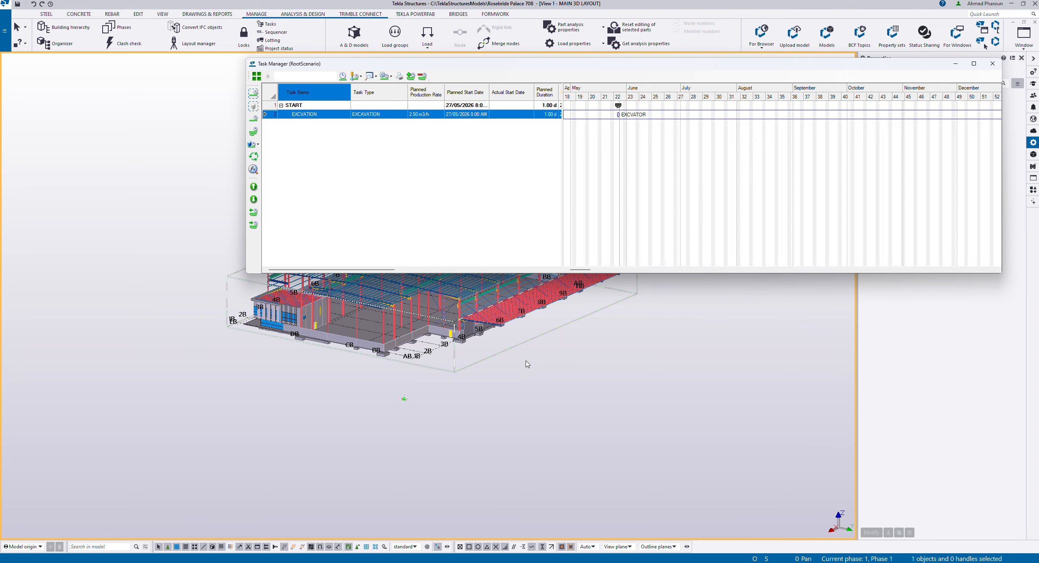
{"action": "middle_click_drag", "start_coordinate": [526, 361], "coordinate": [319, 286]}
{"action": "scroll", "coordinate": [294, 263], "scroll_direction": "up", "scroll_amount": 8}
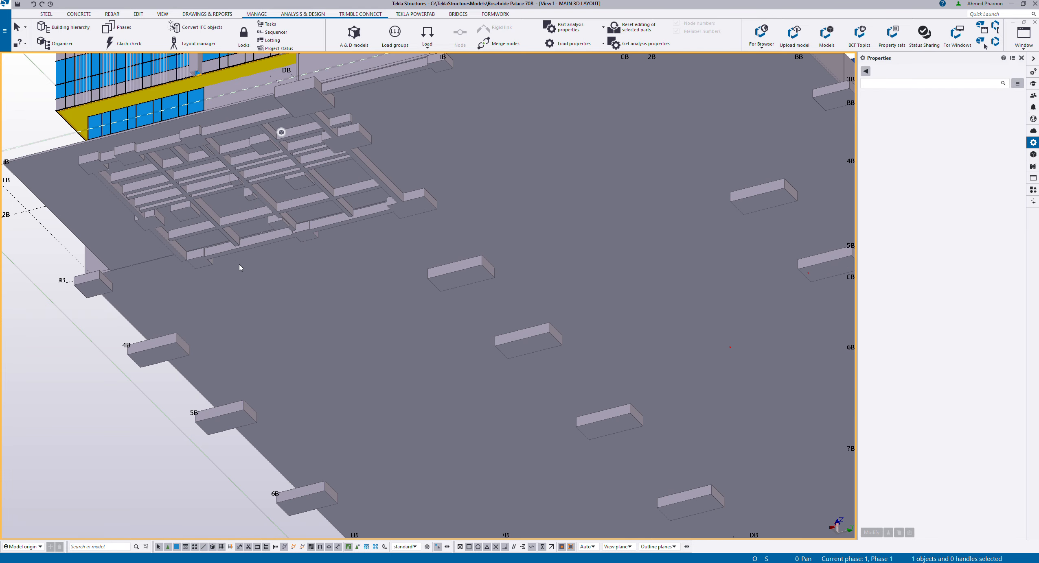
{"action": "left_click", "coordinate": [99, 268]}
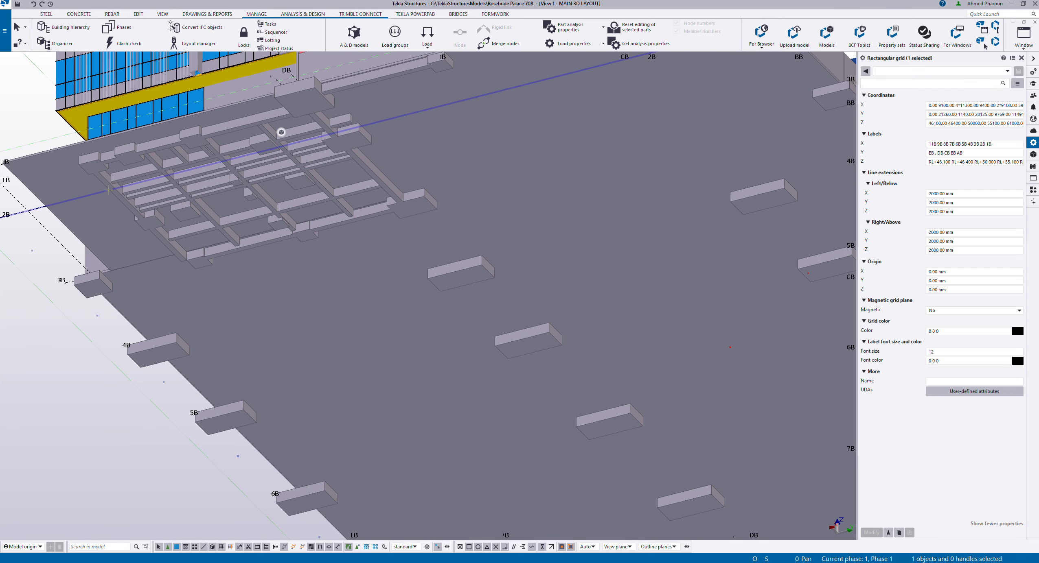
{"action": "left_click", "coordinate": [87, 286]}
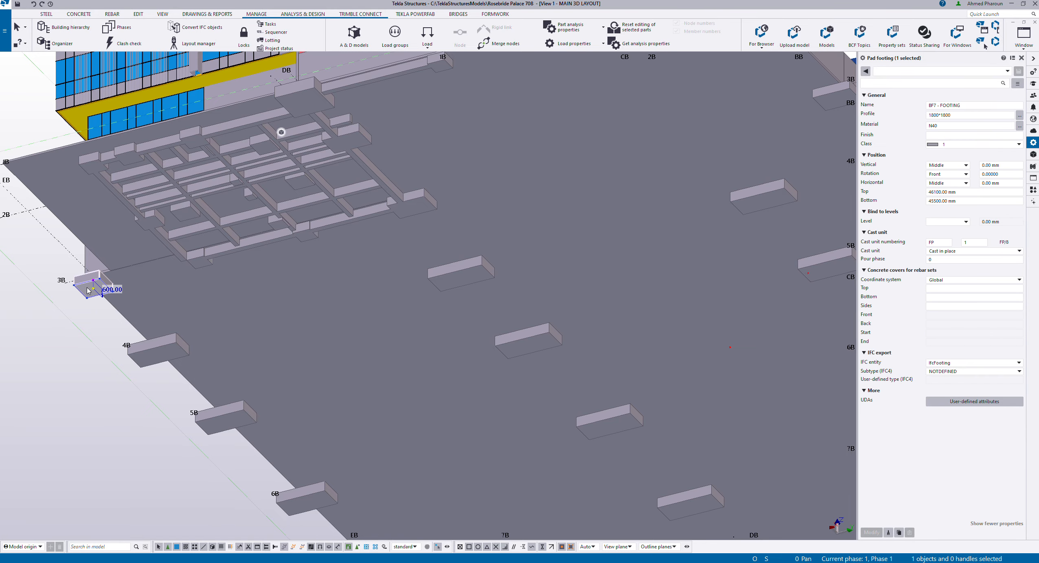
Add the outer edge strip footing and the three pad footings along its 1B side to the selection
{"action": "left_click", "coordinate": [92, 169], "text": "ctrl"}
{"action": "scroll", "coordinate": [87, 166], "scroll_direction": "up", "scroll_amount": 5}
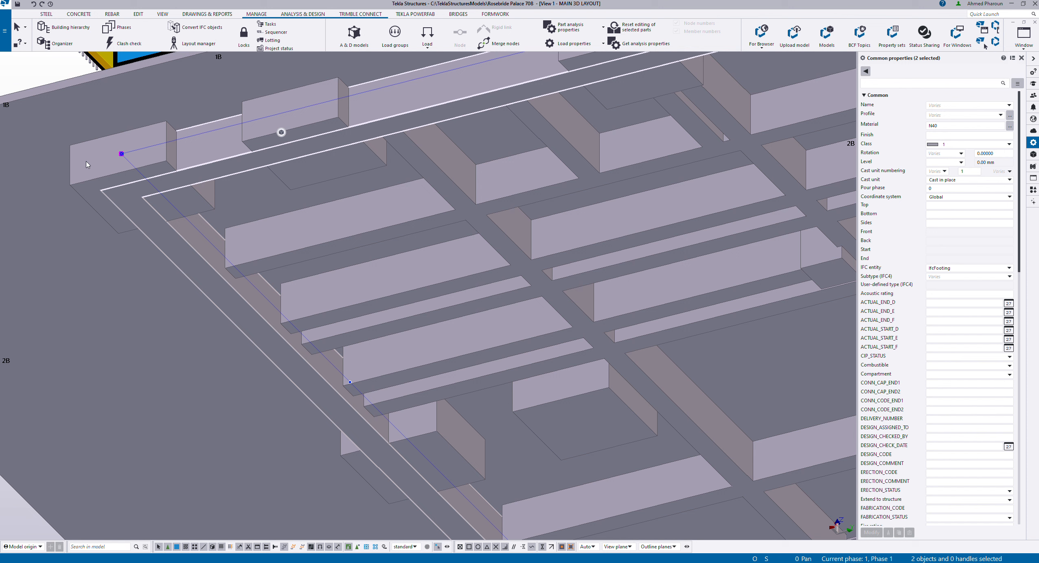
{"action": "left_click", "coordinate": [86, 165], "text": "ctrl"}
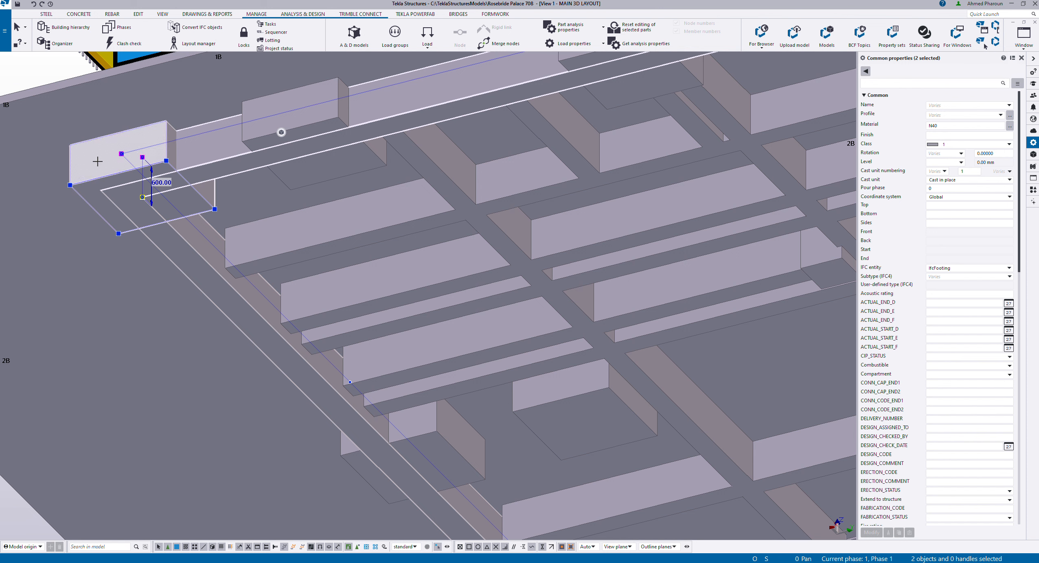
{"action": "left_click", "coordinate": [274, 103], "text": "ctrl"}
{"action": "scroll", "coordinate": [279, 131], "scroll_direction": "down", "scroll_amount": 5}
{"action": "scroll", "coordinate": [278, 131], "scroll_direction": "up", "scroll_amount": 5}
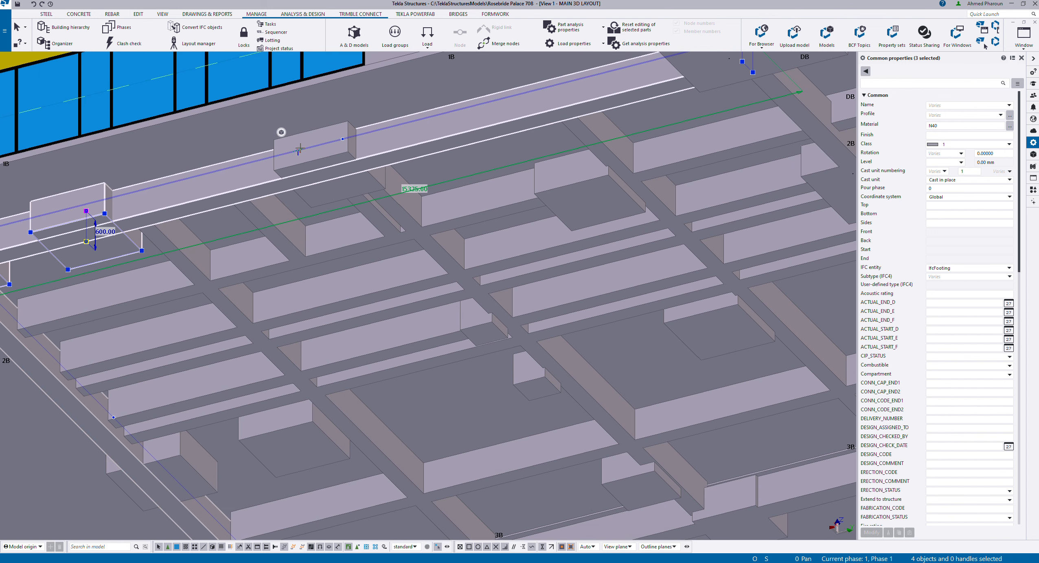
{"action": "left_click", "coordinate": [300, 140], "text": "ctrl"}
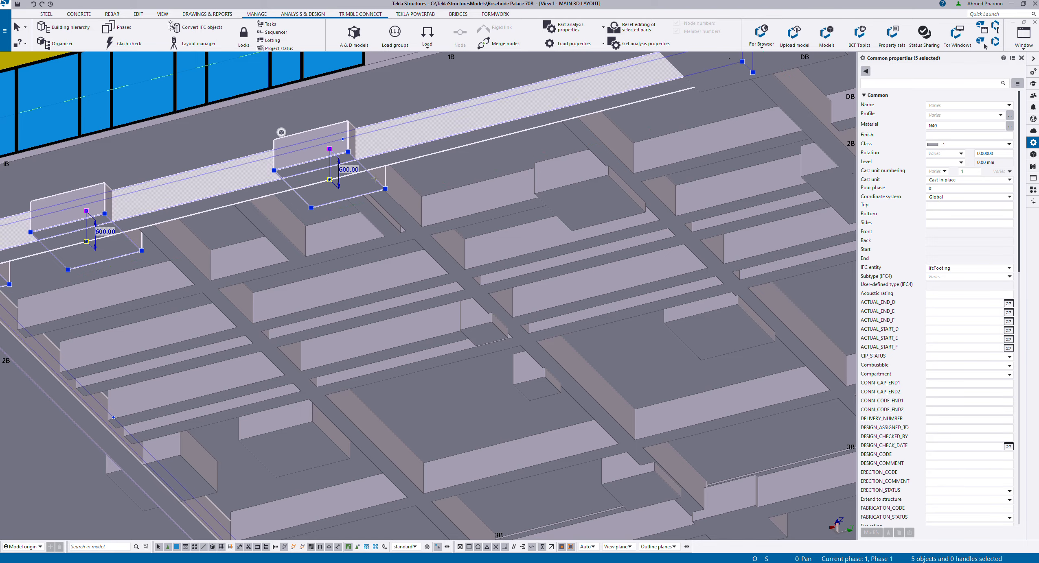
Add the long inner strip footing parallel to the 1B edge and two short cross strips beside it to the selection
{"action": "scroll", "coordinate": [300, 139], "scroll_direction": "down", "scroll_amount": 5}
{"action": "scroll", "coordinate": [290, 210], "scroll_direction": "up", "scroll_amount": 5}
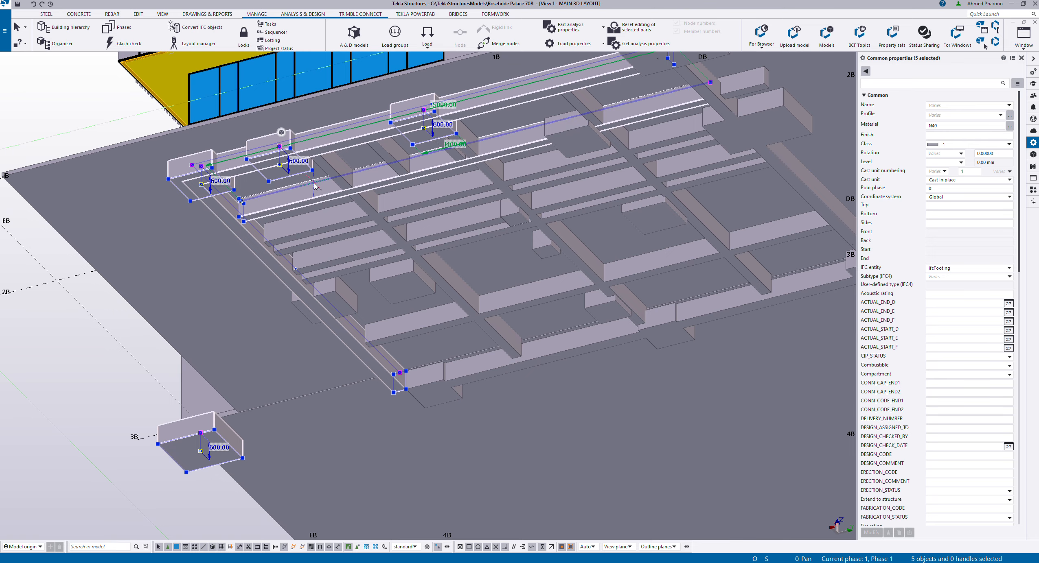
{"action": "left_click", "coordinate": [335, 171], "text": "ctrl"}
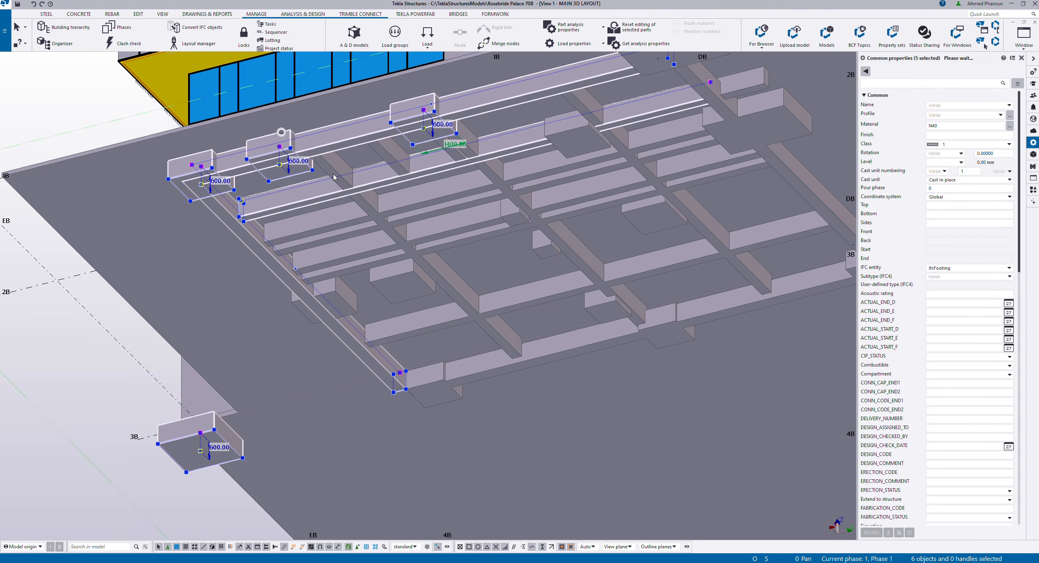
{"action": "scroll", "coordinate": [334, 167], "scroll_direction": "up", "scroll_amount": 4}
{"action": "left_click", "coordinate": [337, 166], "text": "ctrl"}
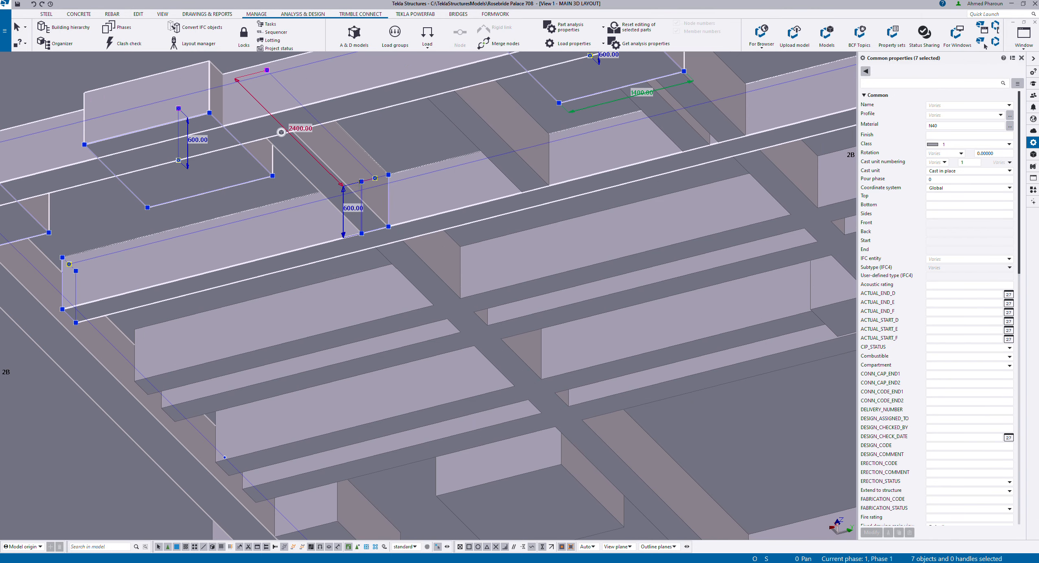
{"action": "left_click", "coordinate": [491, 119], "text": "ctrl"}
Add the selected footings and strips to the EXCVATION task
{"action": "right_click", "coordinate": [492, 118]}
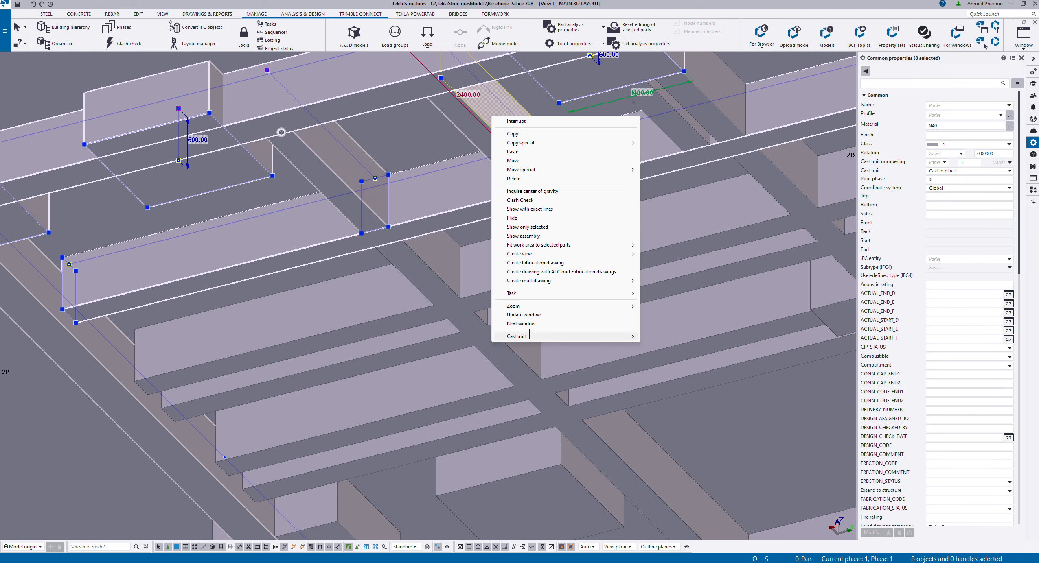
{"action": "mouse_move", "coordinate": [526, 293]}
{"action": "left_click", "coordinate": [678, 306]}
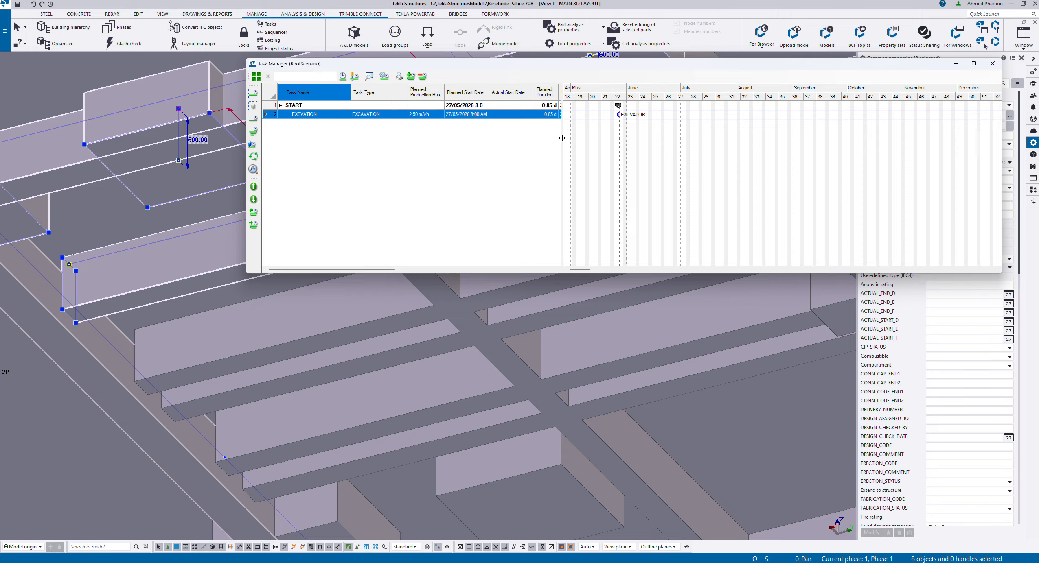
Widen the task table to examine the EXCVATION task's planned duration and end date, and move Task Manager clear of the footings
{"action": "left_click_drag", "start_coordinate": [561, 138], "coordinate": [683, 142]}
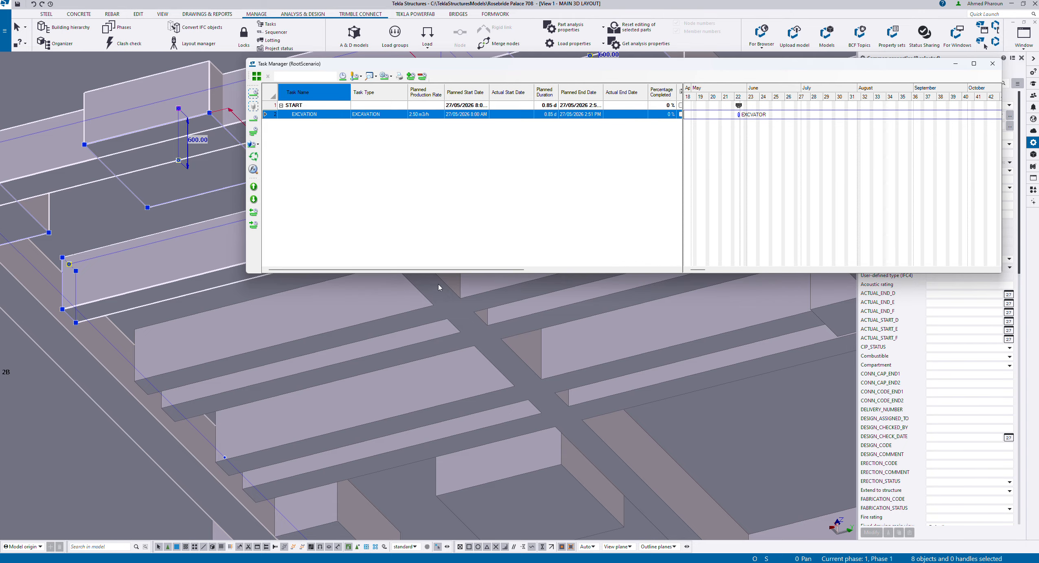
{"action": "scroll", "coordinate": [448, 272], "scroll_direction": "right", "scroll_amount": 3}
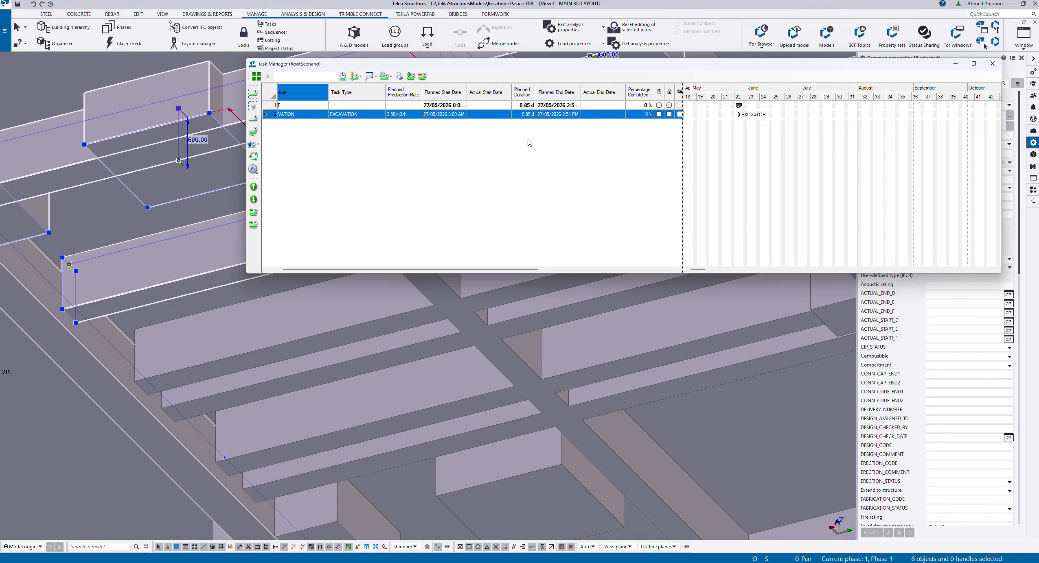
{"action": "left_click_drag", "start_coordinate": [475, 271], "coordinate": [460, 272]}
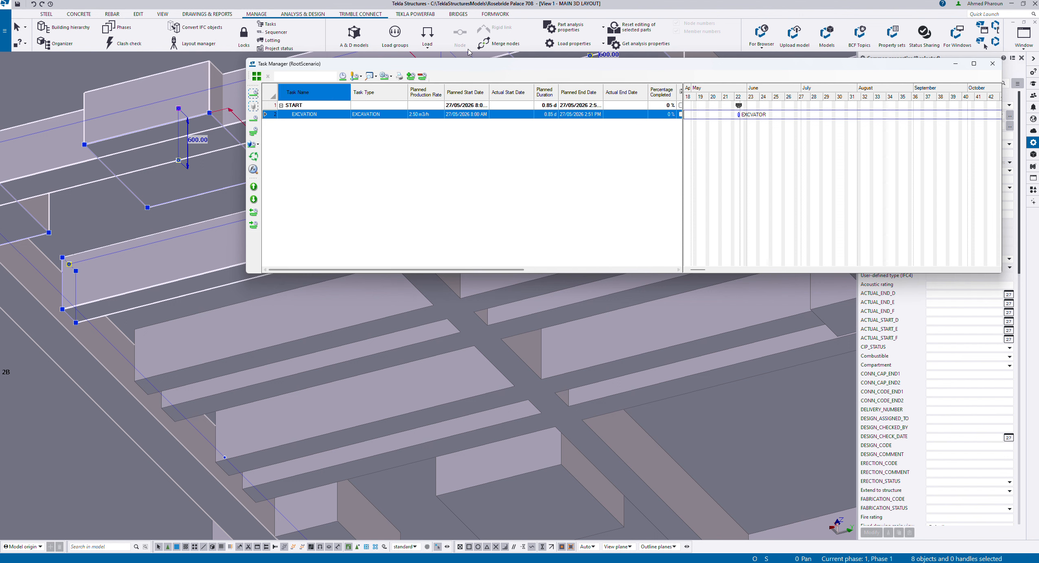
{"action": "left_click_drag", "start_coordinate": [467, 67], "coordinate": [577, 141]}
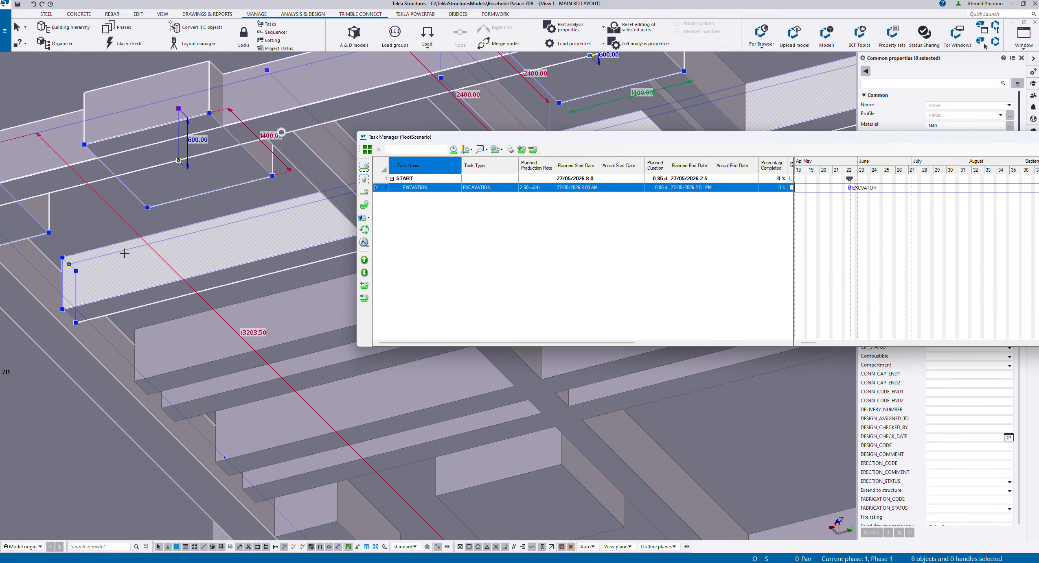
{"action": "scroll", "coordinate": [186, 252], "scroll_direction": "down", "scroll_amount": 5}
{"action": "middle_click_drag", "start_coordinate": [356, 347], "coordinate": [308, 259]}
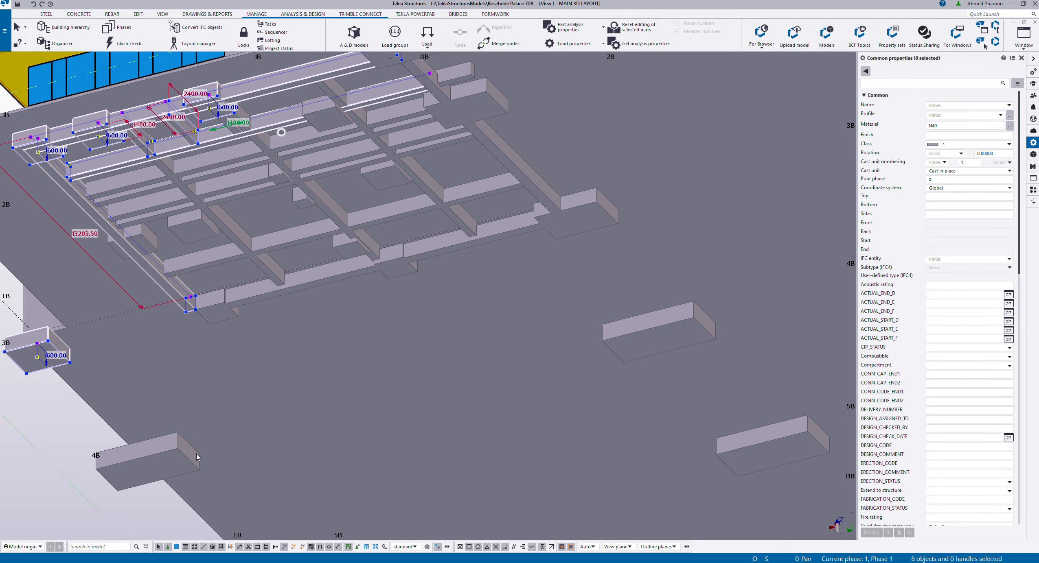
{"action": "left_click", "coordinate": [184, 178]}
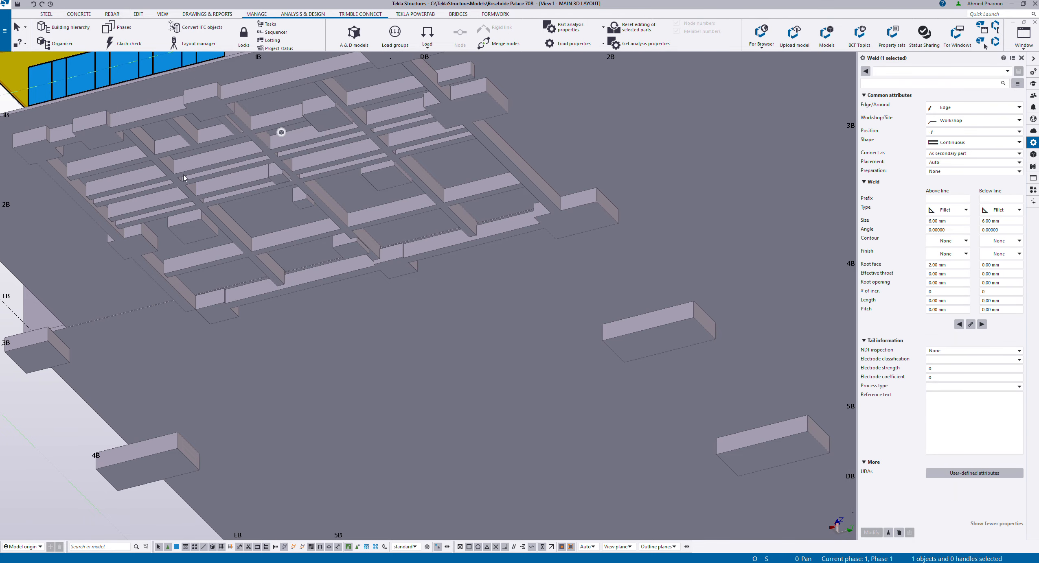
{"action": "left_click", "coordinate": [168, 149]}
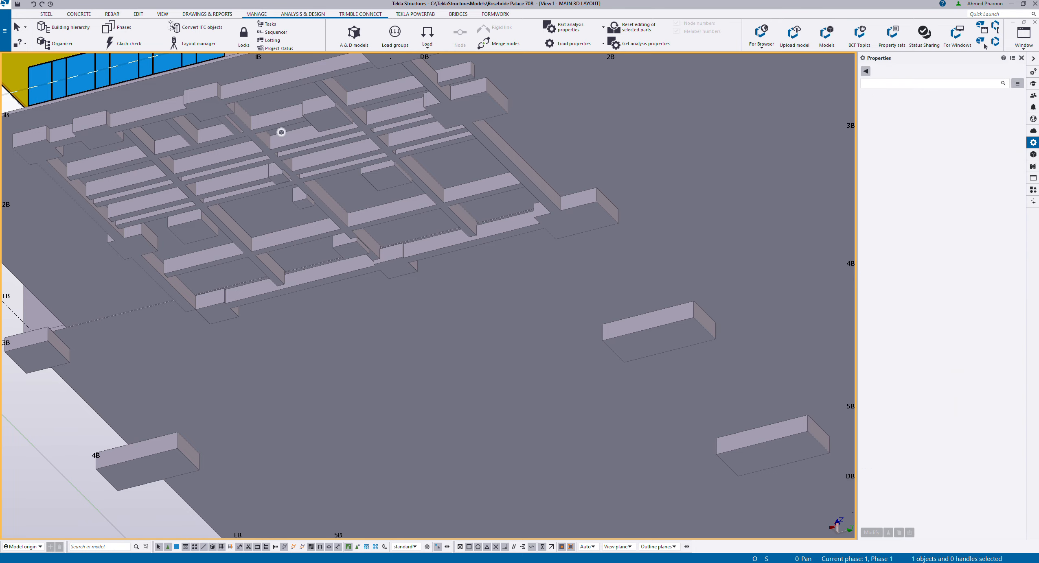
{"action": "left_click", "coordinate": [177, 547]}
{"action": "left_click", "coordinate": [116, 157]}
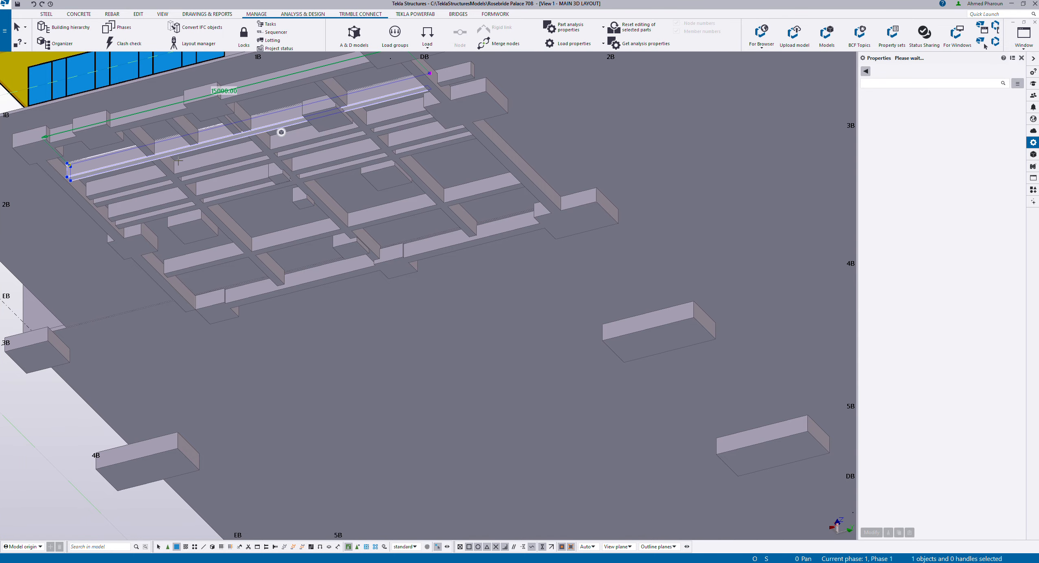
{"action": "scroll", "coordinate": [210, 202], "scroll_direction": "down", "scroll_amount": 7}
{"action": "middle_click_drag", "start_coordinate": [231, 200], "coordinate": [235, 186]}
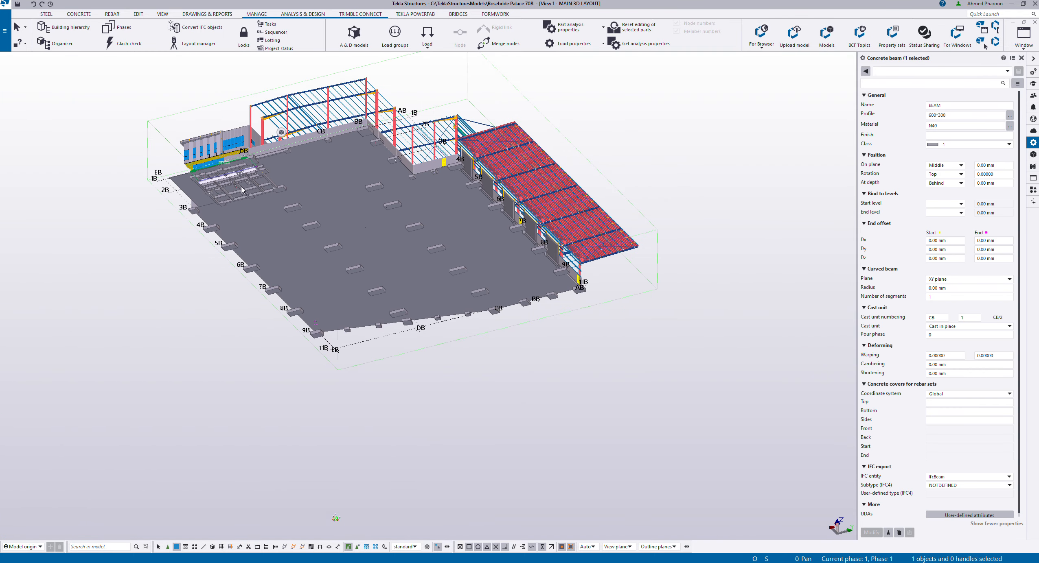
{"action": "scroll", "coordinate": [297, 218], "scroll_direction": "up", "scroll_amount": 2}
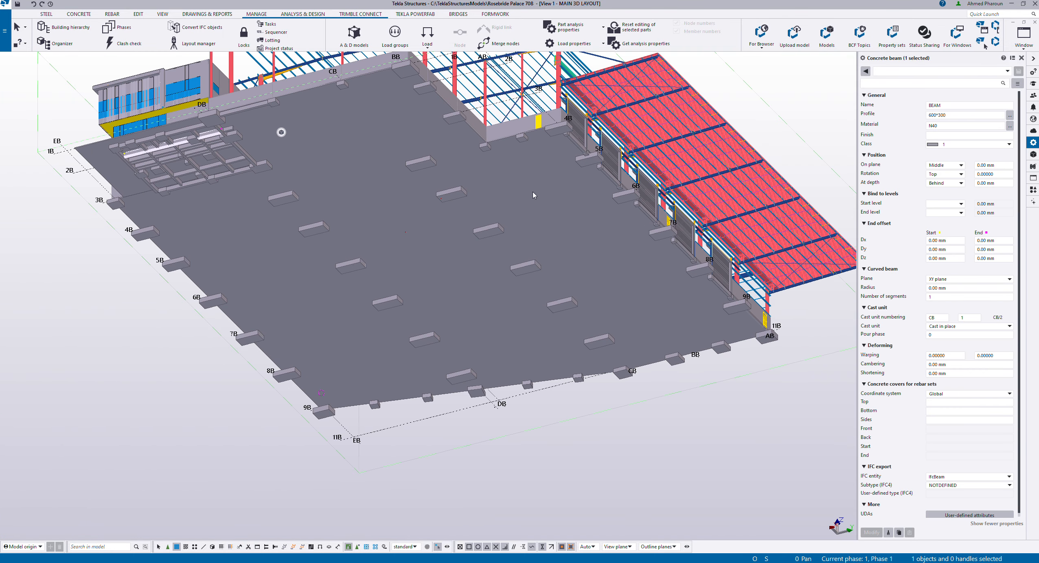
{"action": "left_click", "coordinate": [278, 203], "text": "shift"}
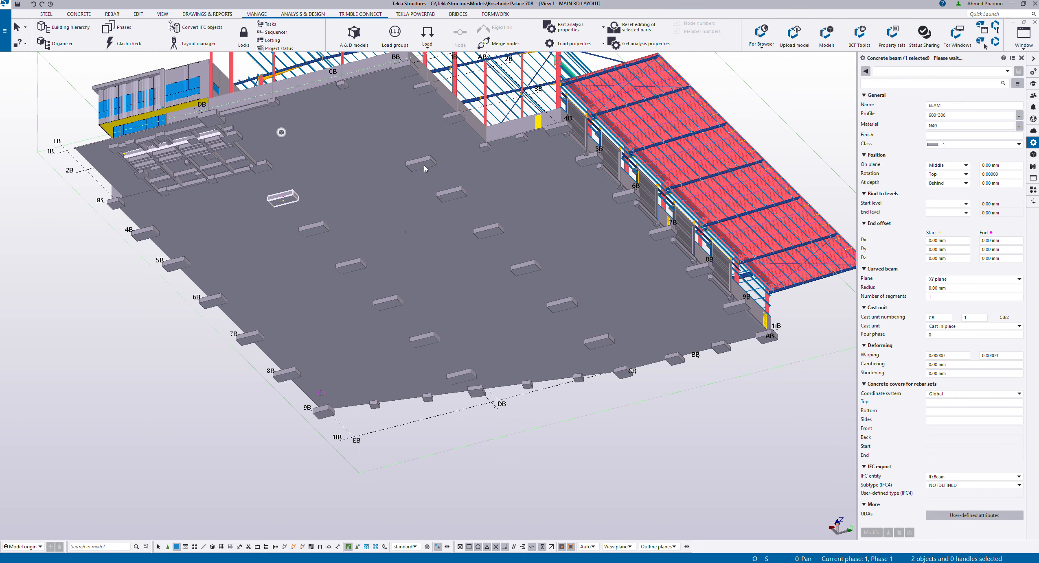
{"action": "left_click", "coordinate": [158, 548]}
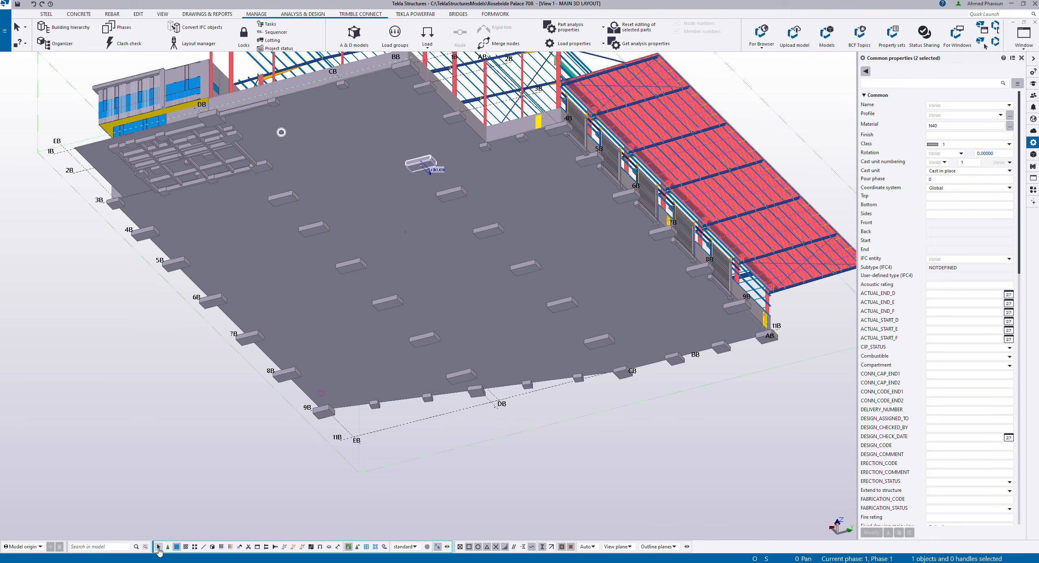
Select eight pad footings on the underside of the slab, from beside the strip footing grid across to the BB side
{"action": "left_click", "coordinate": [280, 201]}
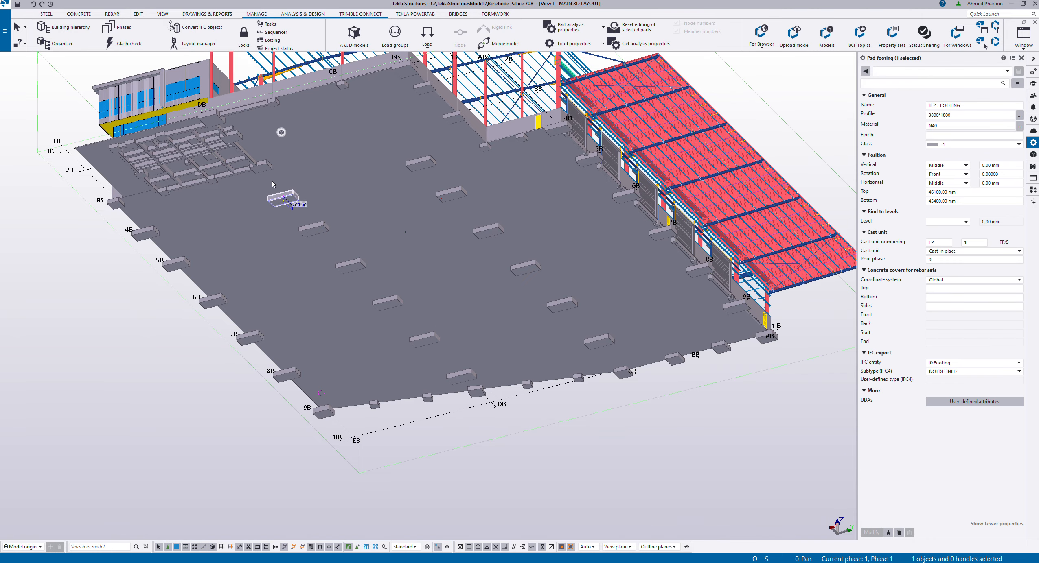
{"action": "left_click", "coordinate": [262, 167], "text": "shift"}
{"action": "left_click", "coordinate": [425, 87], "text": "shift"}
{"action": "left_click", "coordinate": [410, 78], "text": "shift"}
{"action": "left_click", "coordinate": [405, 69], "text": "shift"}
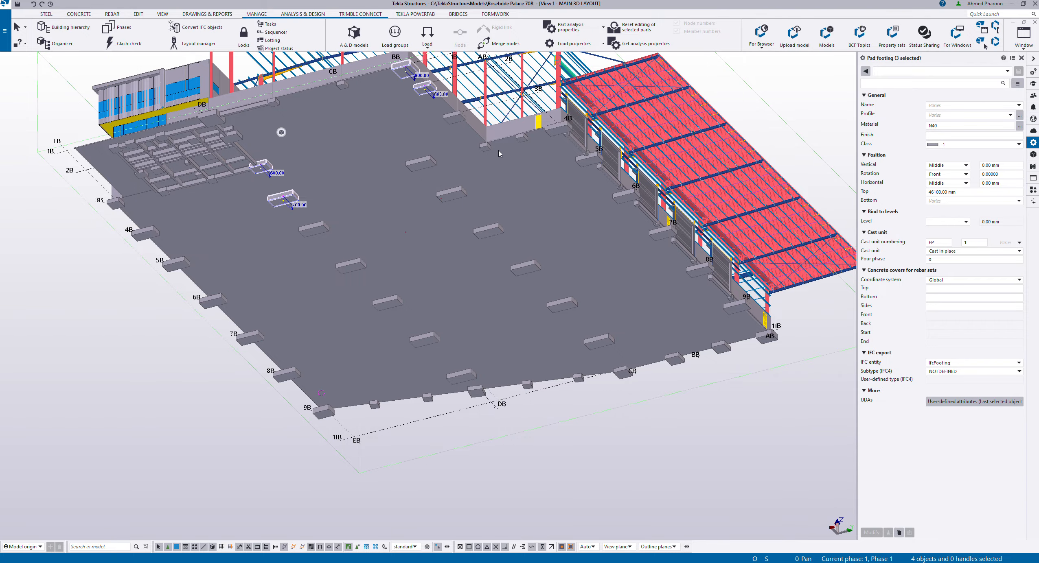
{"action": "left_click", "coordinate": [486, 147], "text": "shift"}
{"action": "left_click", "coordinate": [455, 117], "text": "shift"}
{"action": "left_click", "coordinate": [421, 162], "text": "shift"}
{"action": "left_click", "coordinate": [454, 196], "text": "shift"}
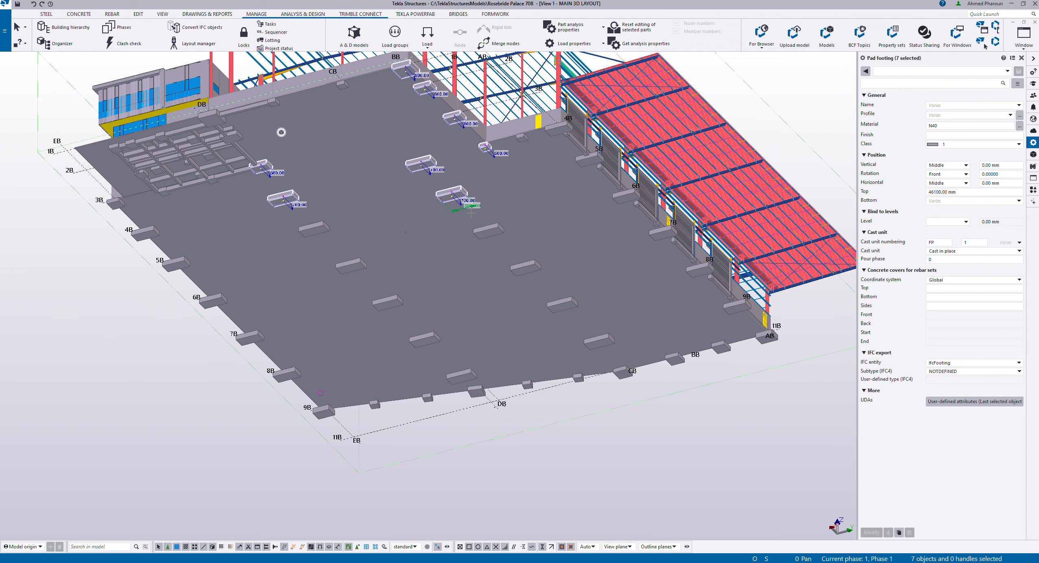
Add the eight selected pad footings to the EXCVATION task
{"action": "right_click", "coordinate": [451, 184]}
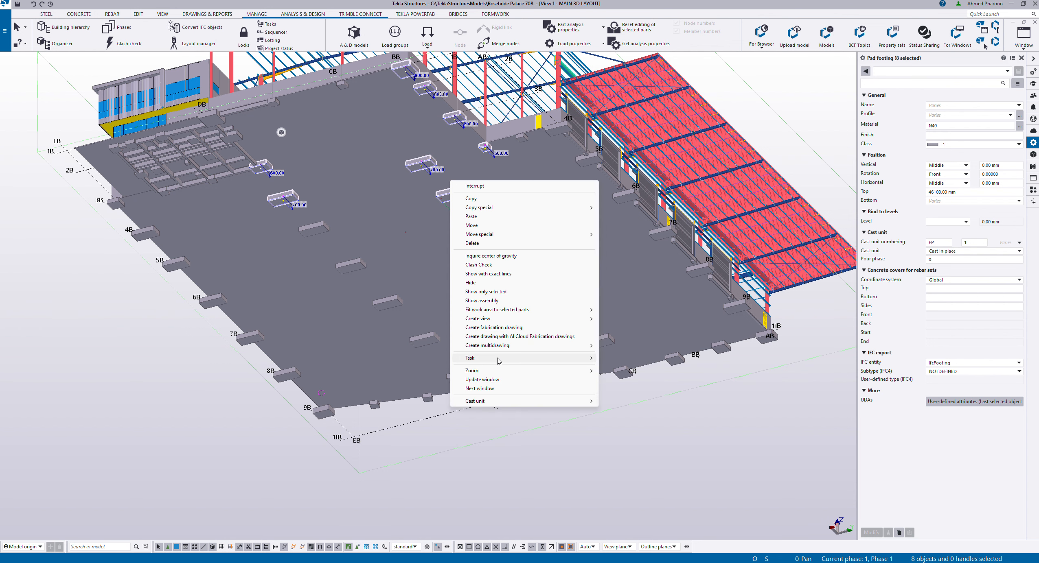
{"action": "mouse_move", "coordinate": [498, 359]}
{"action": "left_click", "coordinate": [647, 371]}
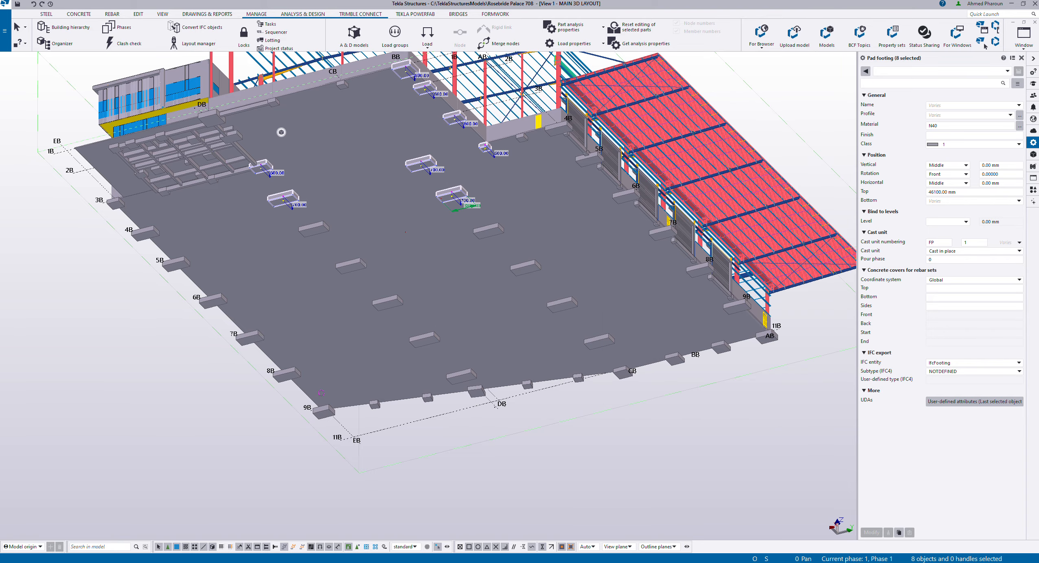
Clear the model selection, bring Task Manager back to the front and examine the EXCVATION task's planned duration
{"action": "left_click", "coordinate": [558, 509]}
{"action": "key", "text": "ctrl+Tab"}
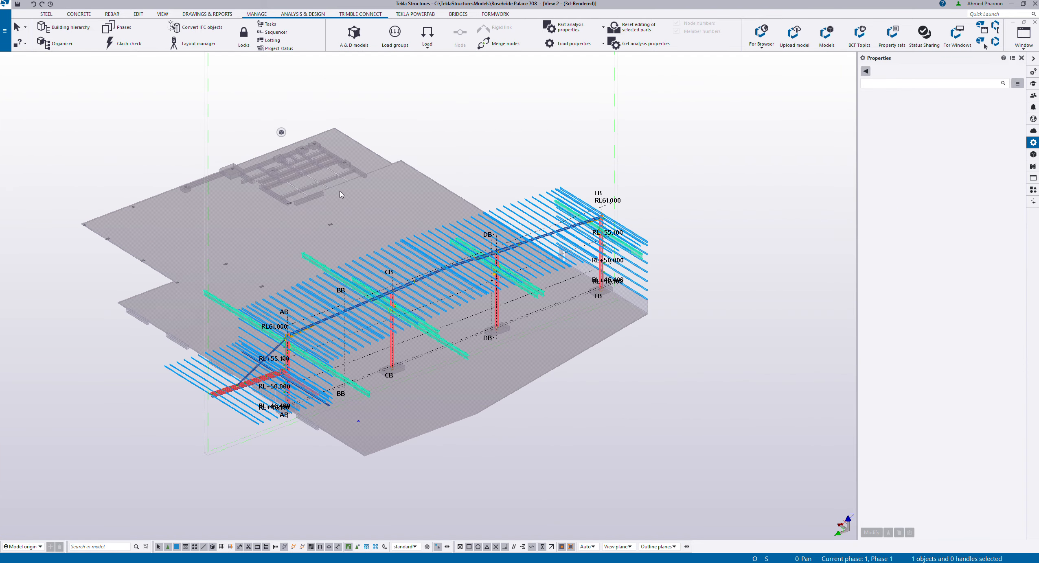
{"action": "key", "text": "ctrl+Tab"}
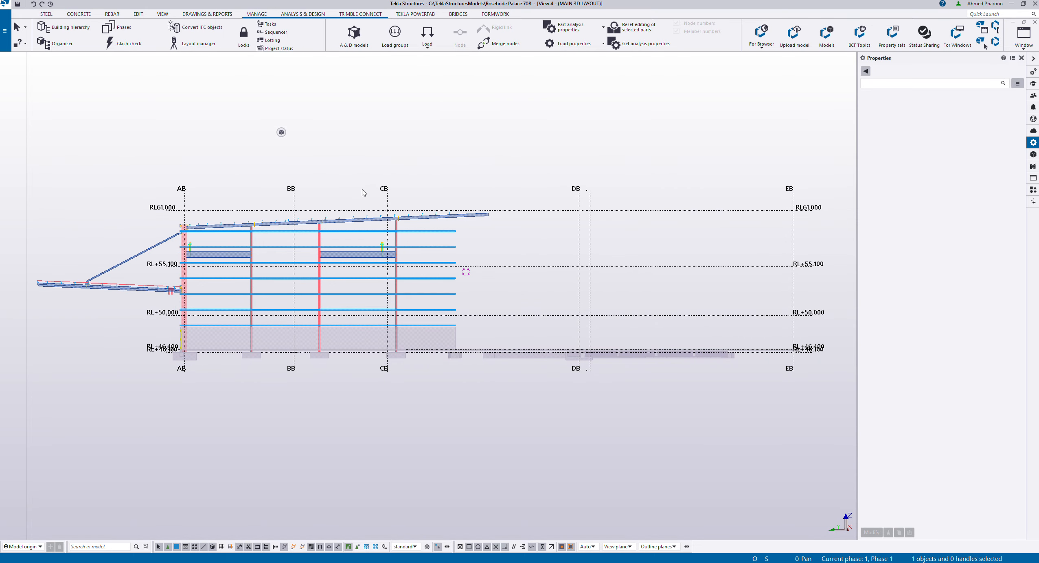
{"action": "key", "text": "alt+Tab"}
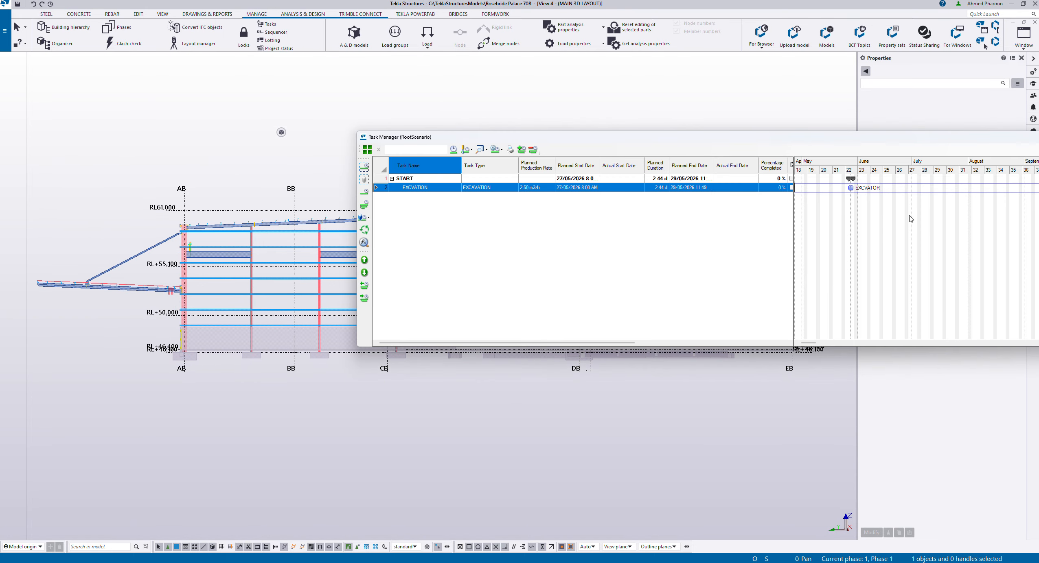
{"action": "left_click_drag", "start_coordinate": [845, 139], "coordinate": [644, 132]}
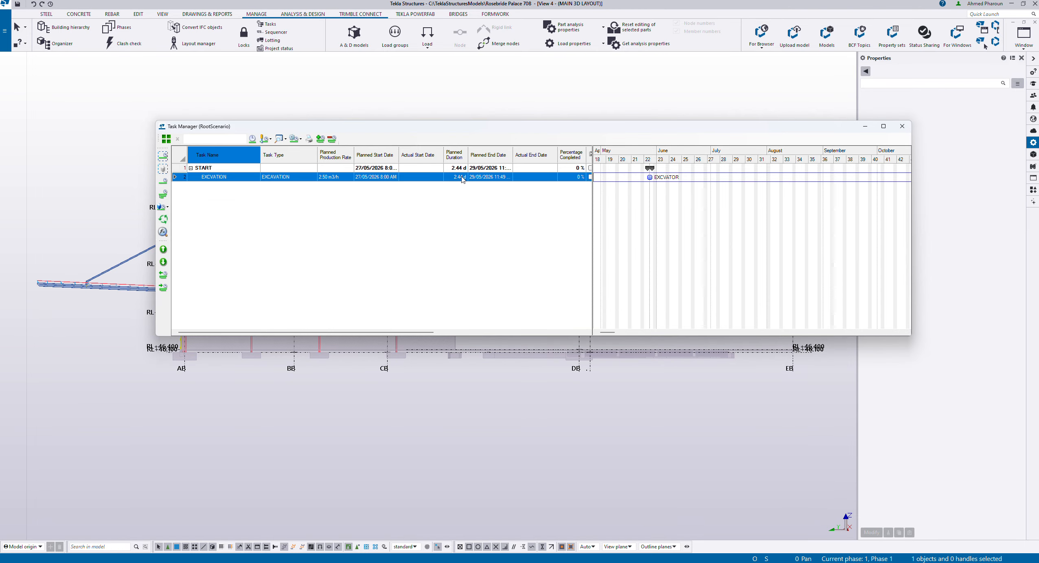
{"action": "left_click_drag", "start_coordinate": [499, 129], "coordinate": [636, 108]}
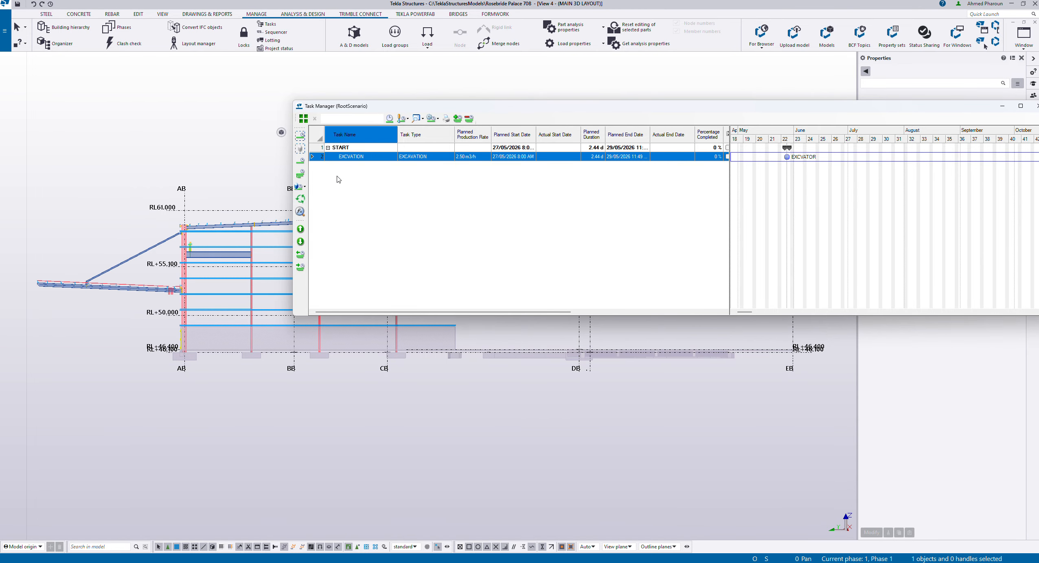
Create a second subtask under START and name it FOUDATION POURING
{"action": "left_click", "coordinate": [351, 148]}
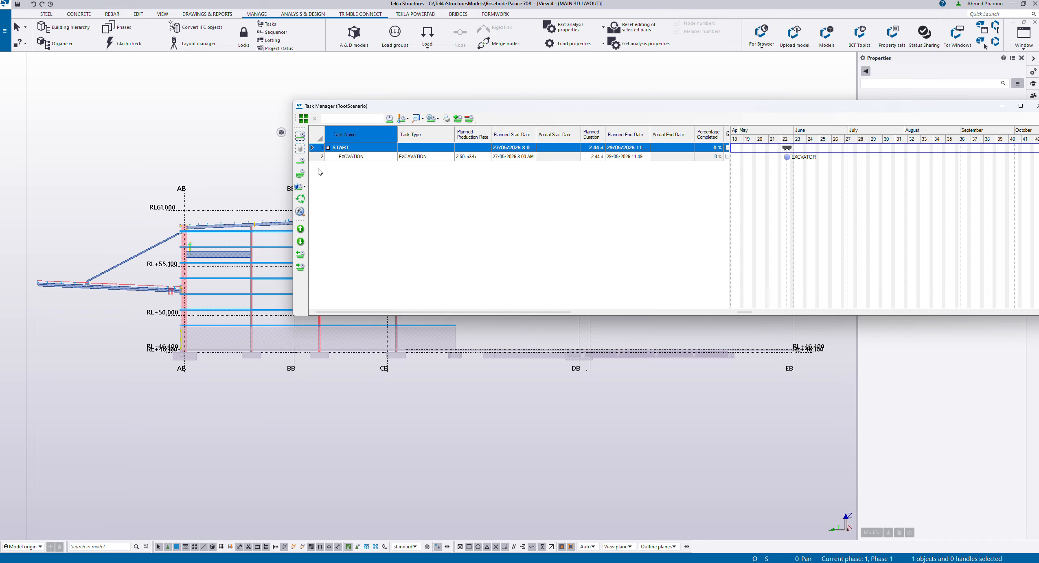
{"action": "left_click", "coordinate": [300, 174]}
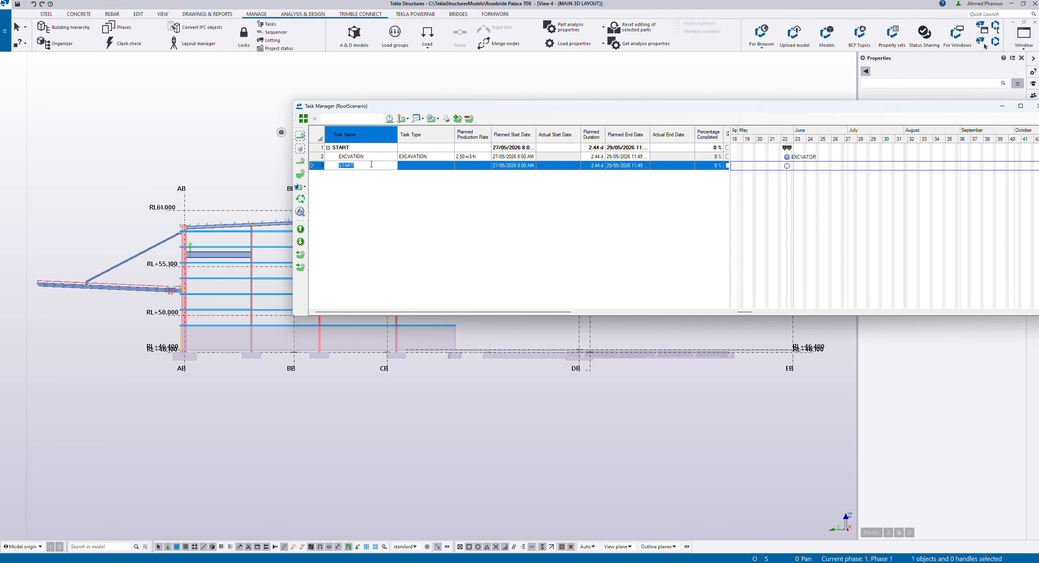
{"action": "type", "text": "fOUNDATION POURING"}
{"action": "key", "text": "Return"}
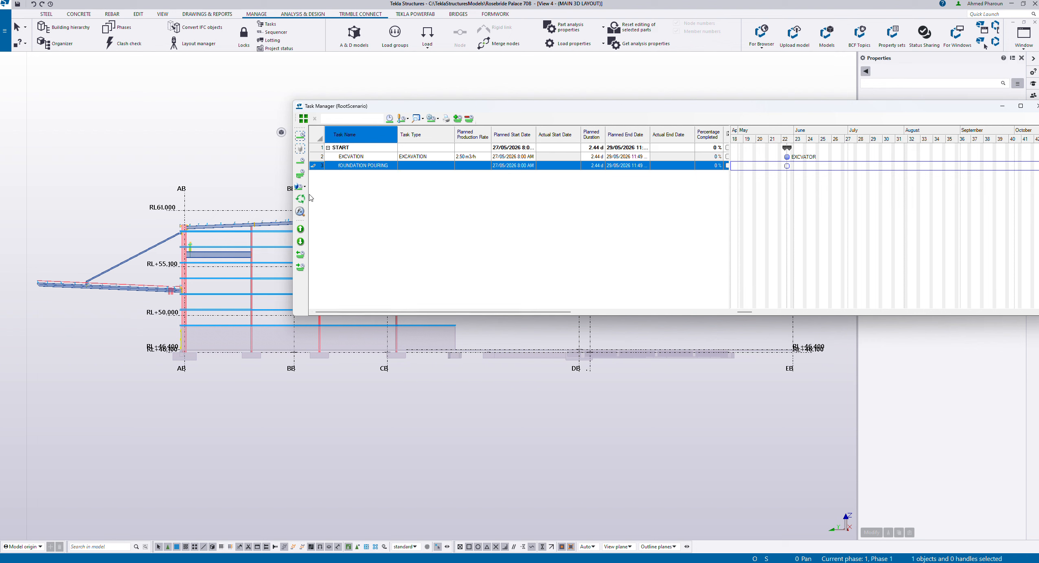
{"action": "left_click", "coordinate": [342, 165]}
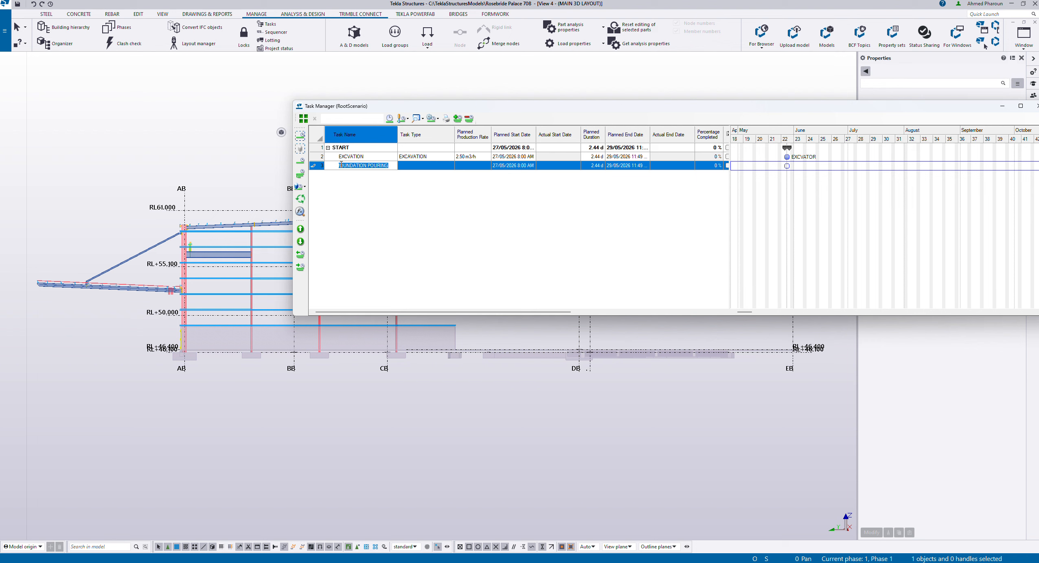
{"action": "left_click", "coordinate": [341, 166]}
{"action": "left_click", "coordinate": [317, 174]}
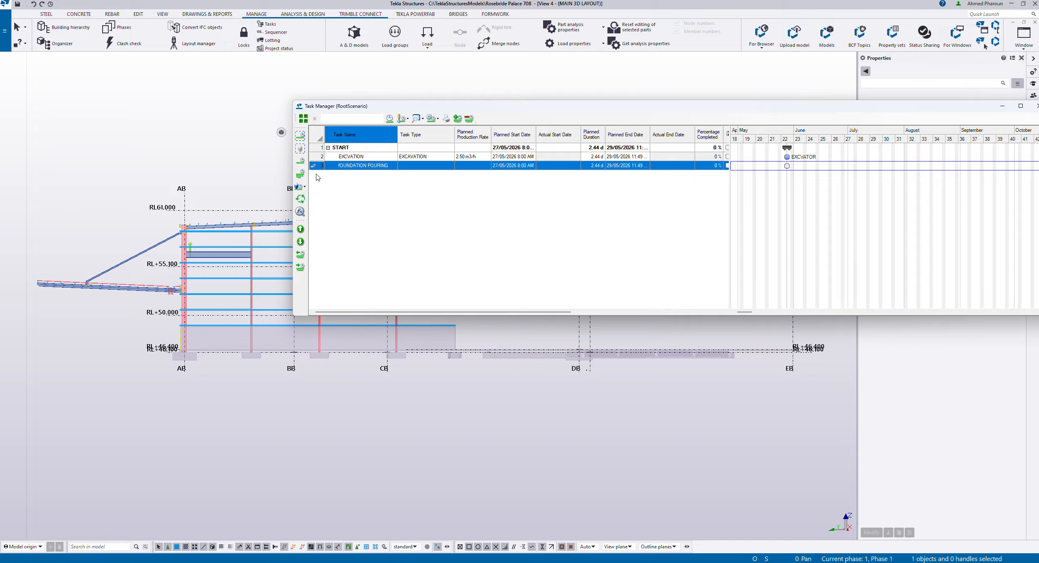
{"action": "type", "text": "F"}
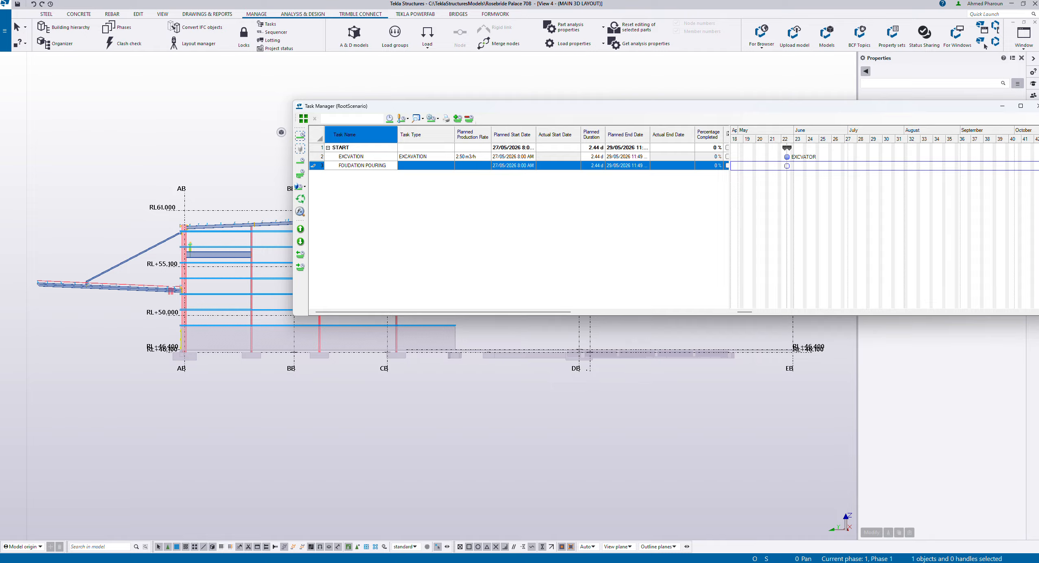
Open the FOUDATION POURING task's information and set its task type to IND CONC Slab Pouring
{"action": "right_click", "coordinate": [406, 171]}
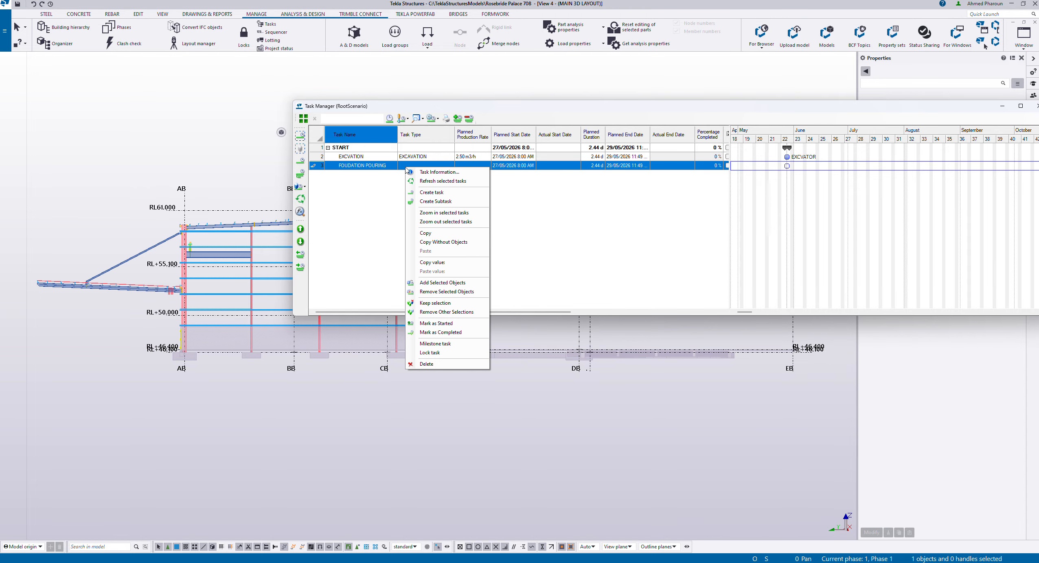
{"action": "left_click", "coordinate": [440, 171]}
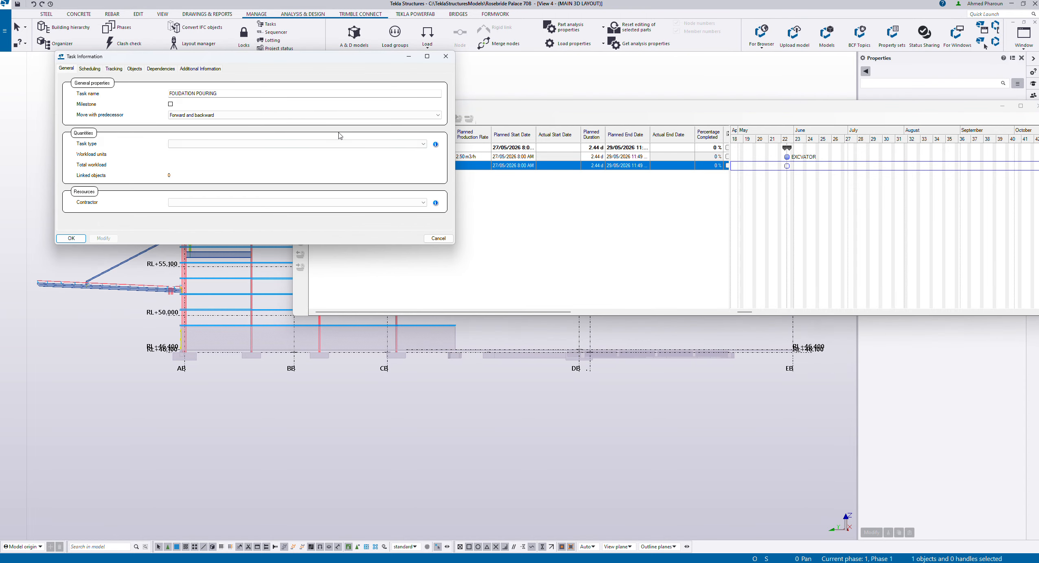
{"action": "left_click", "coordinate": [417, 144]}
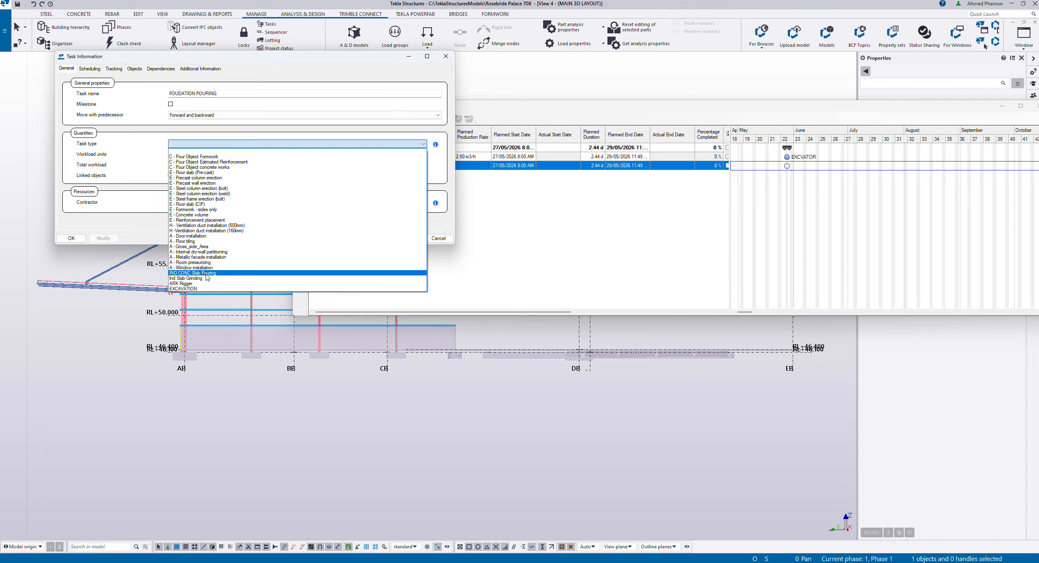
{"action": "left_click", "coordinate": [206, 273]}
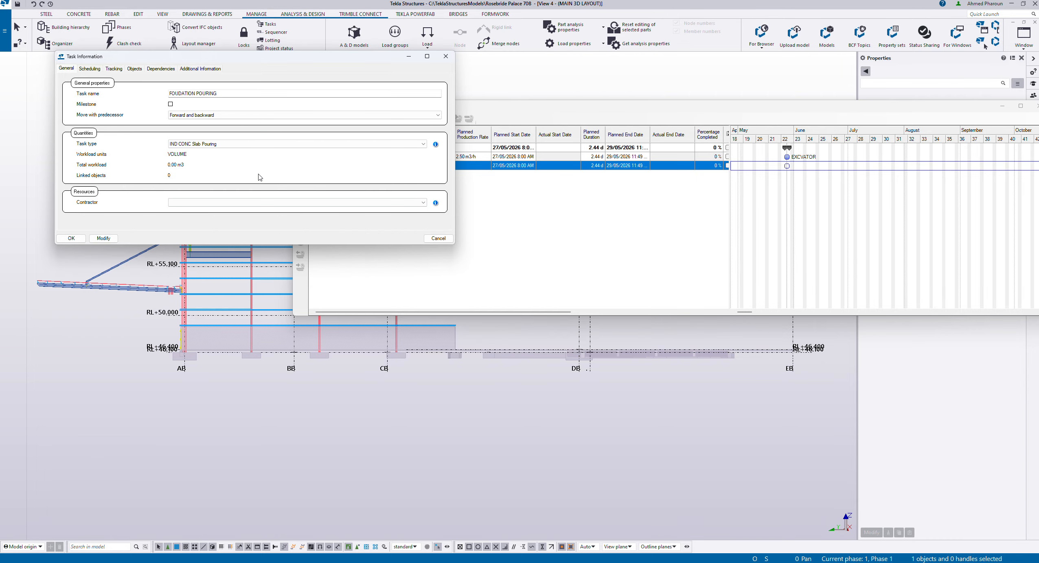
Set the quantity of the IND CONC Slab Pouring task type to 200 m3 in the task type definitions
{"action": "left_click", "coordinate": [434, 144]}
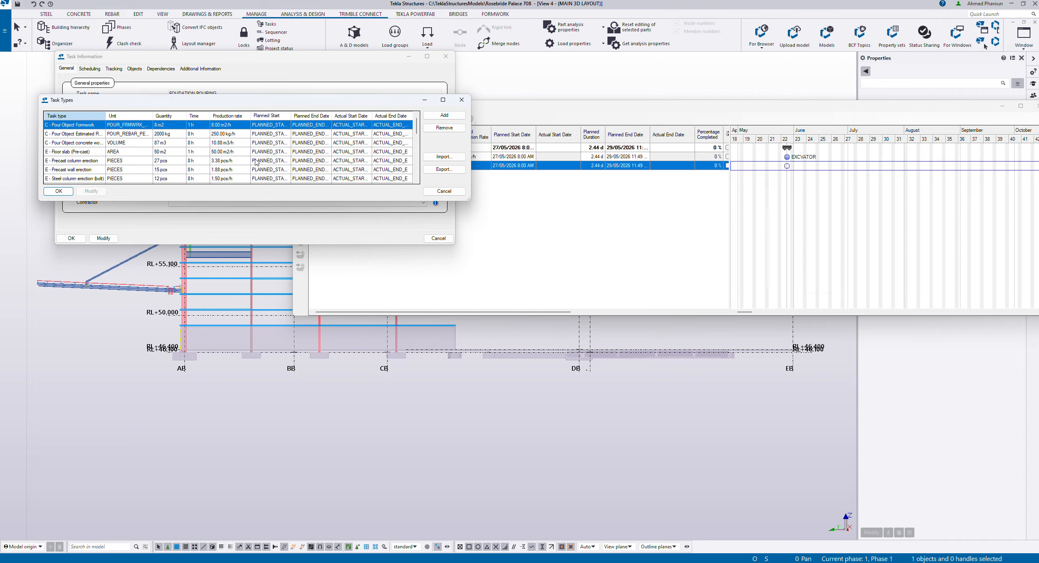
{"action": "scroll", "coordinate": [172, 169], "scroll_direction": "down", "scroll_amount": 6}
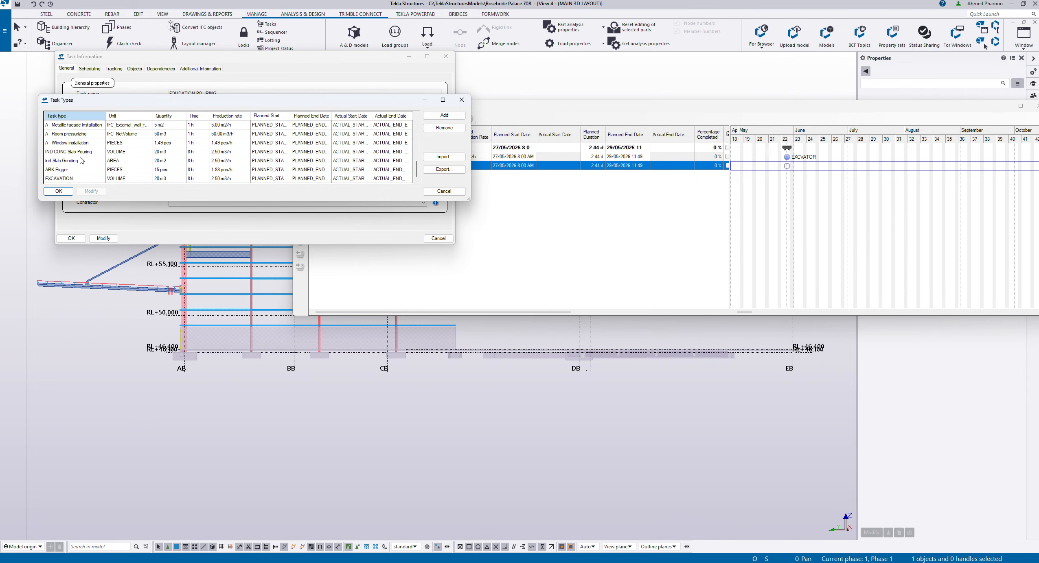
{"action": "left_click", "coordinate": [81, 152]}
{"action": "left_click", "coordinate": [159, 152]}
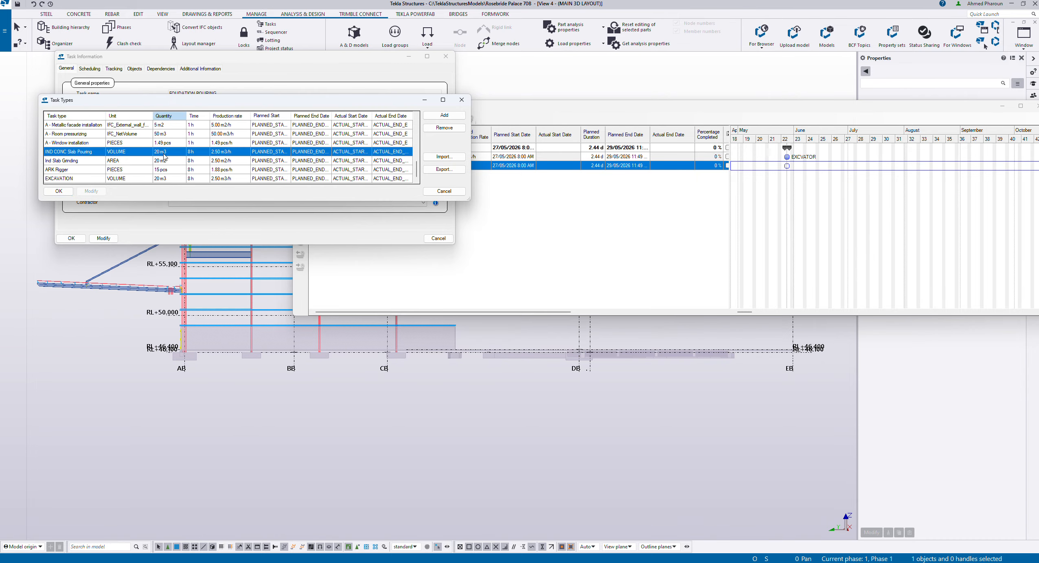
{"action": "left_click", "coordinate": [167, 152]}
{"action": "type", "text": "200"}
{"action": "key", "text": "Return"}
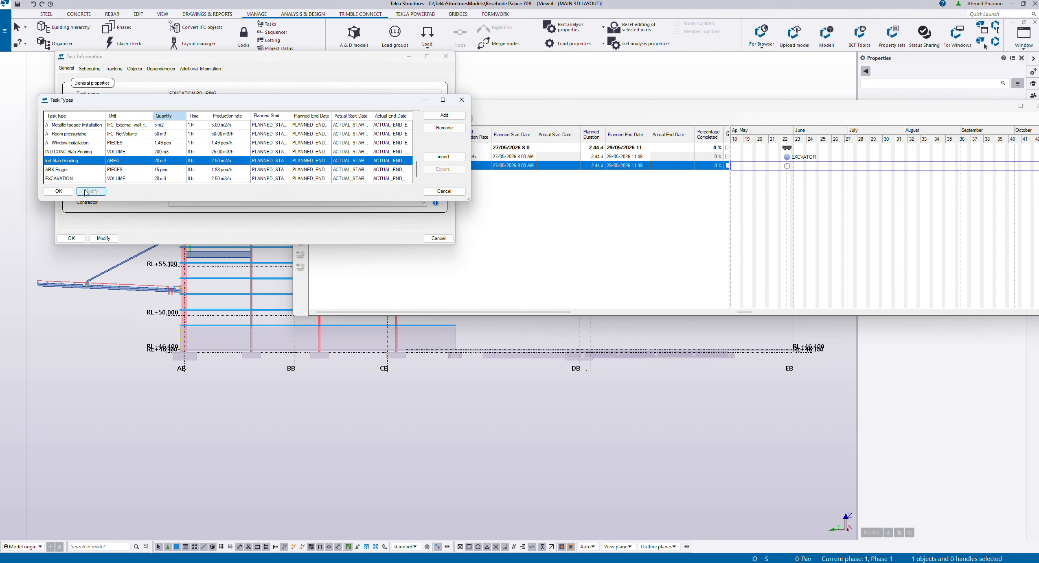
{"action": "left_click", "coordinate": [61, 192]}
Assign the contractor Ind Conc to the FOUDATION POURING task and apply the task changes
{"action": "left_click", "coordinate": [210, 202]}
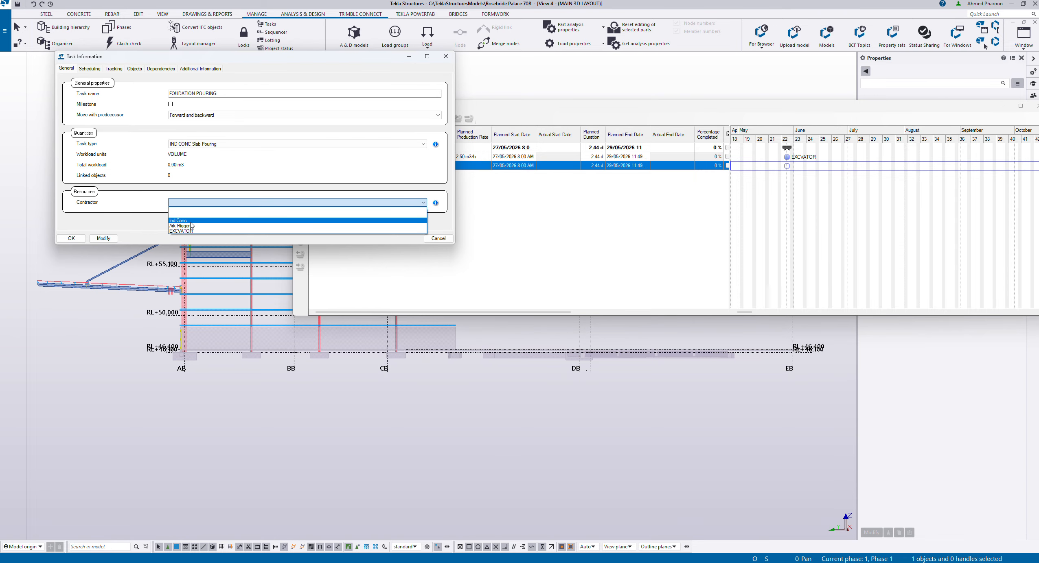
{"action": "left_click", "coordinate": [179, 220]}
{"action": "left_click", "coordinate": [102, 238]}
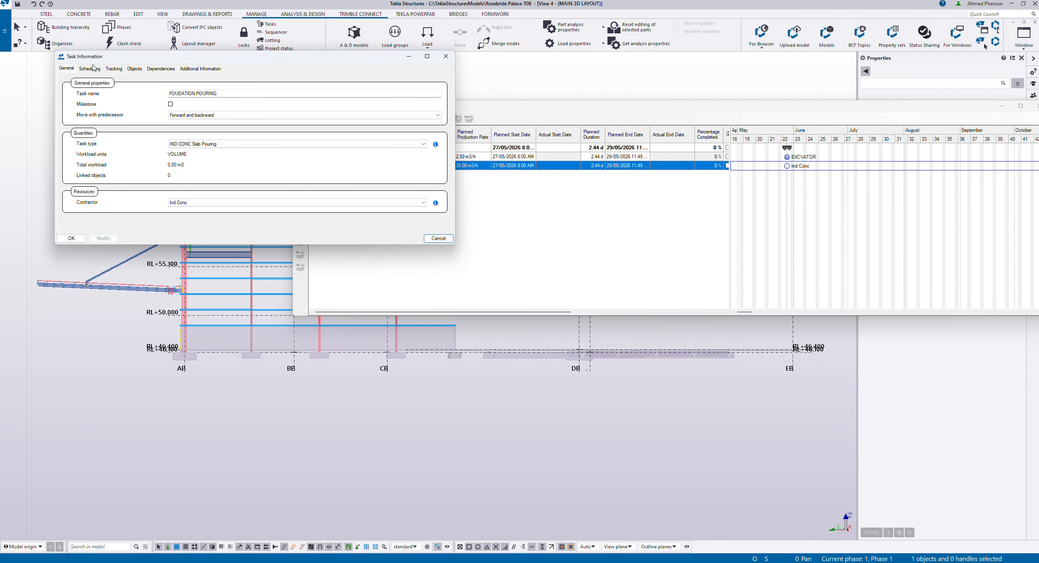
Try to add EXCVATION as a finish-to-start dependency of the FOUDATION POURING task
{"action": "left_click", "coordinate": [160, 69]}
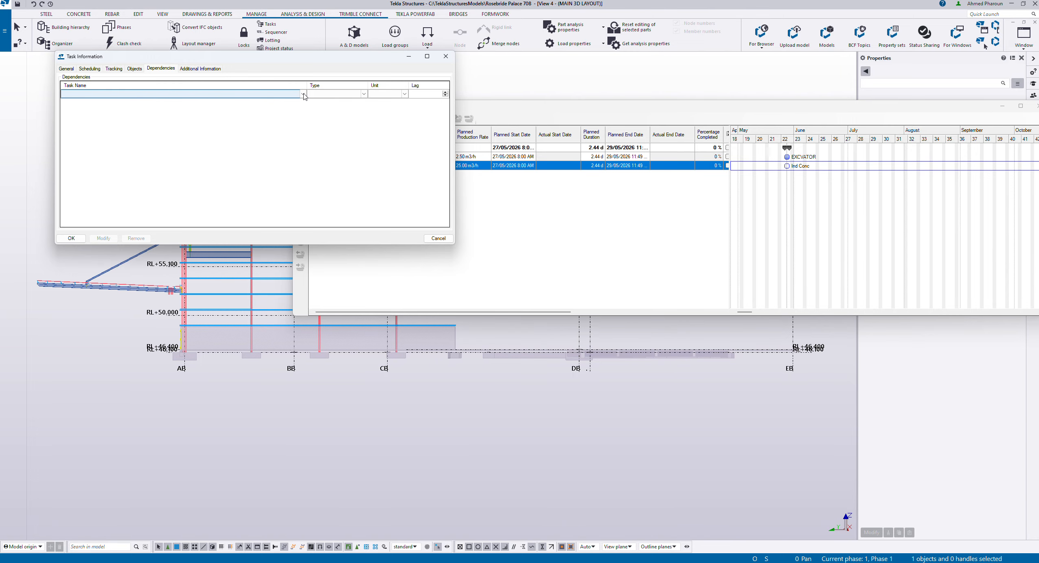
{"action": "left_click", "coordinate": [303, 94]}
{"action": "left_click", "coordinate": [303, 94]}
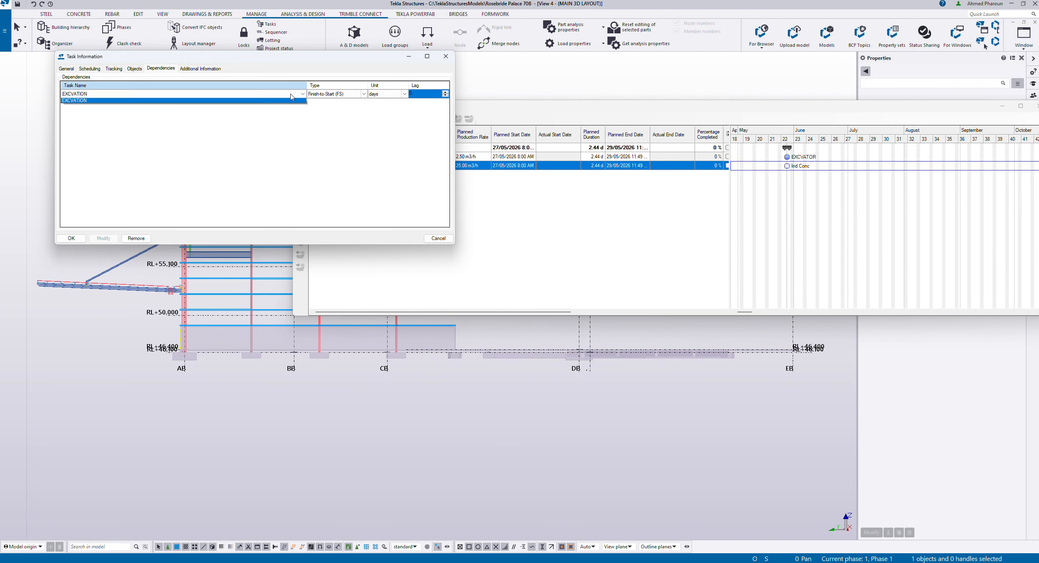
{"action": "left_click", "coordinate": [81, 100]}
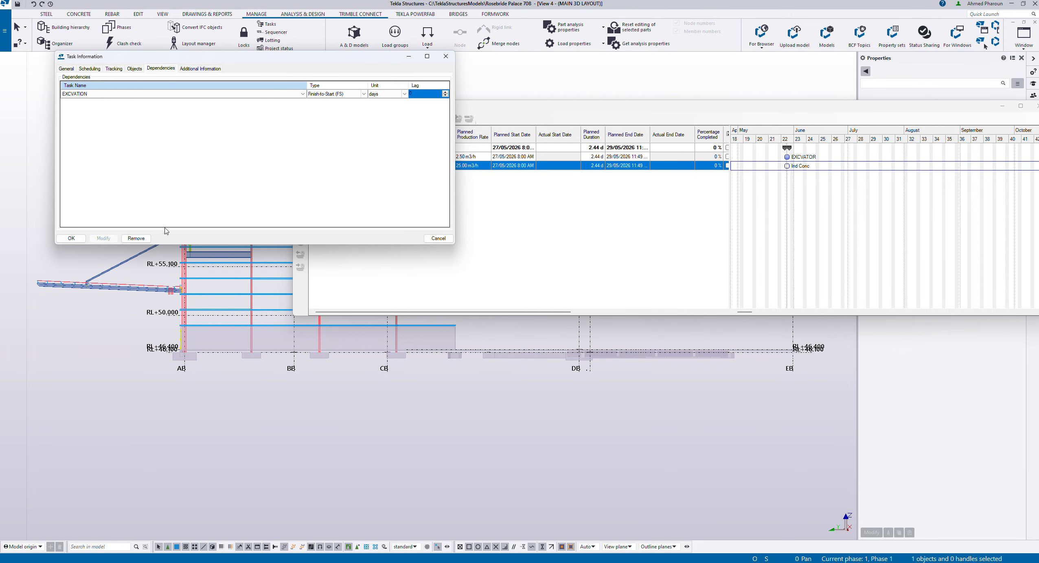
{"action": "left_click", "coordinate": [77, 240]}
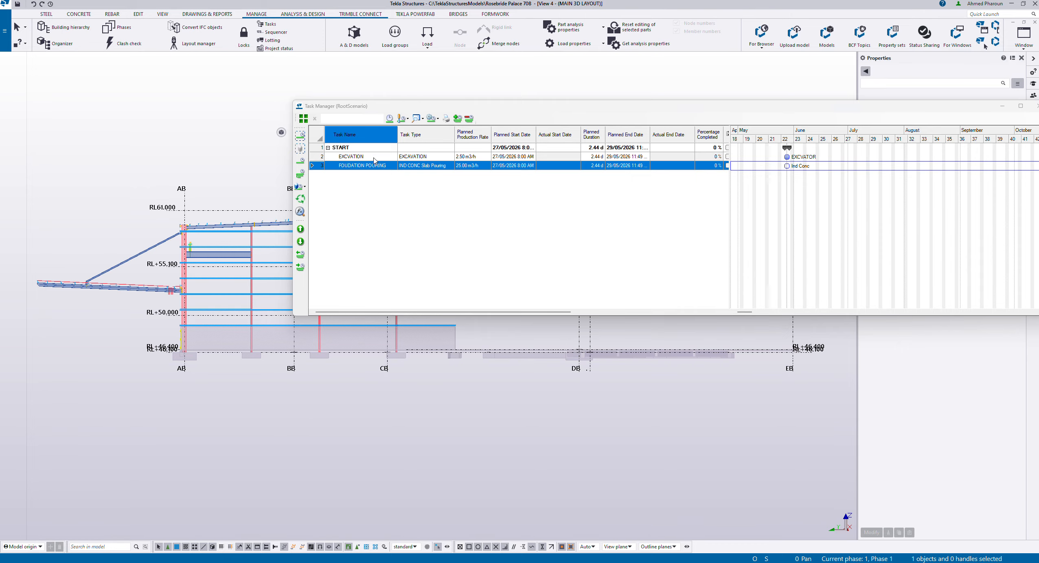
{"action": "right_click", "coordinate": [374, 158]}
{"action": "left_click", "coordinate": [400, 162]}
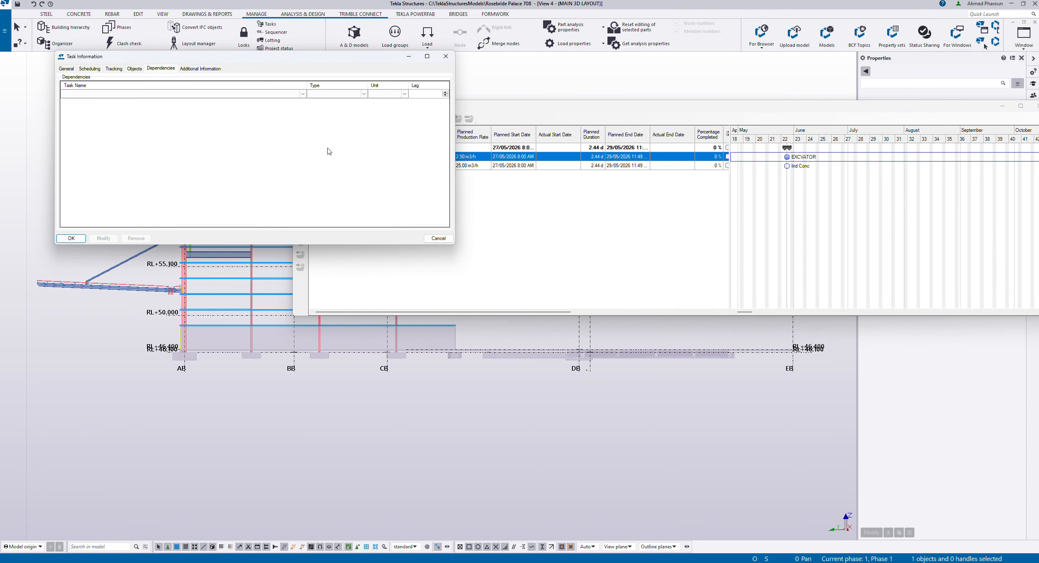
{"action": "left_click", "coordinate": [302, 96]}
{"action": "left_click", "coordinate": [303, 95]}
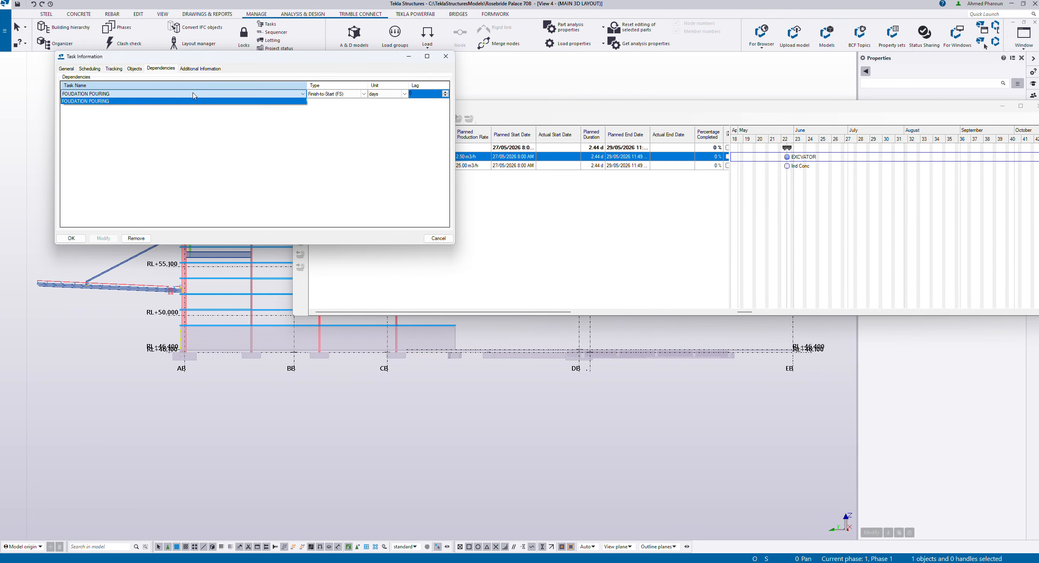
{"action": "left_click", "coordinate": [398, 194]}
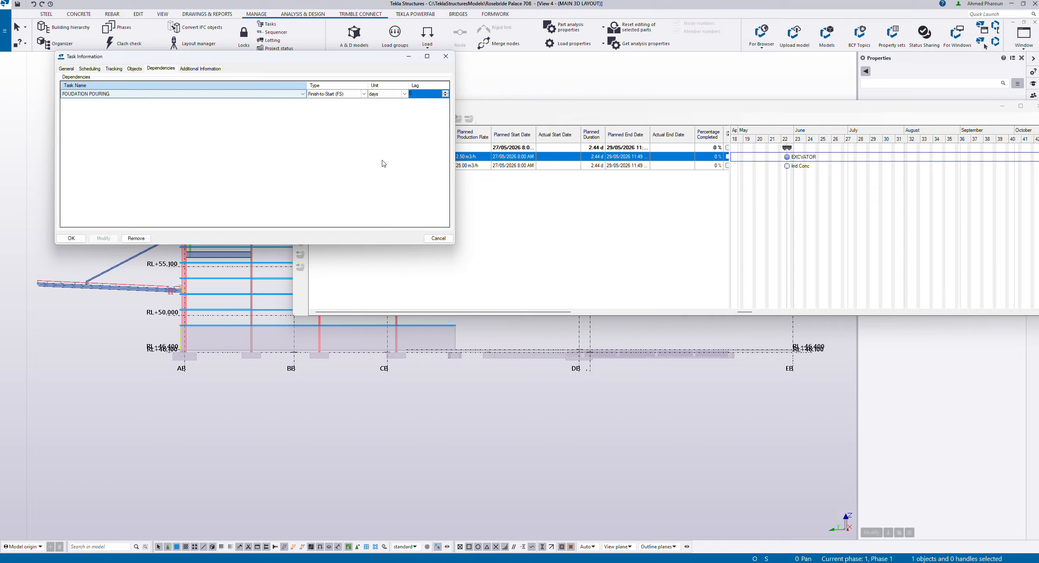
{"action": "left_click", "coordinate": [447, 57]}
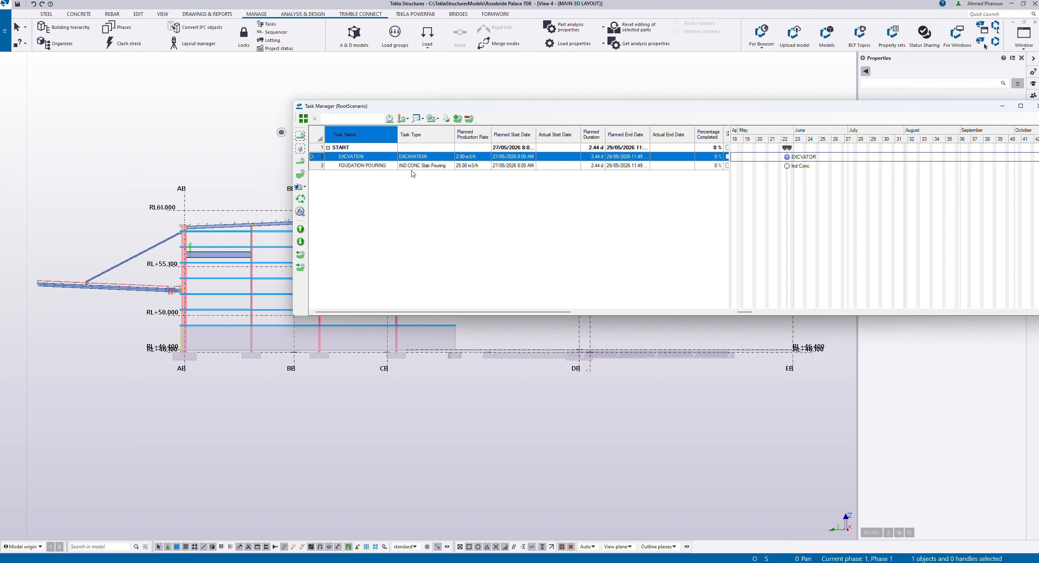
Make FOUDATION POURING depend on EXCVATION with a Finish-to-Start (FS) link in days, and save the task
{"action": "right_click", "coordinate": [412, 166]}
{"action": "left_click", "coordinate": [447, 172]}
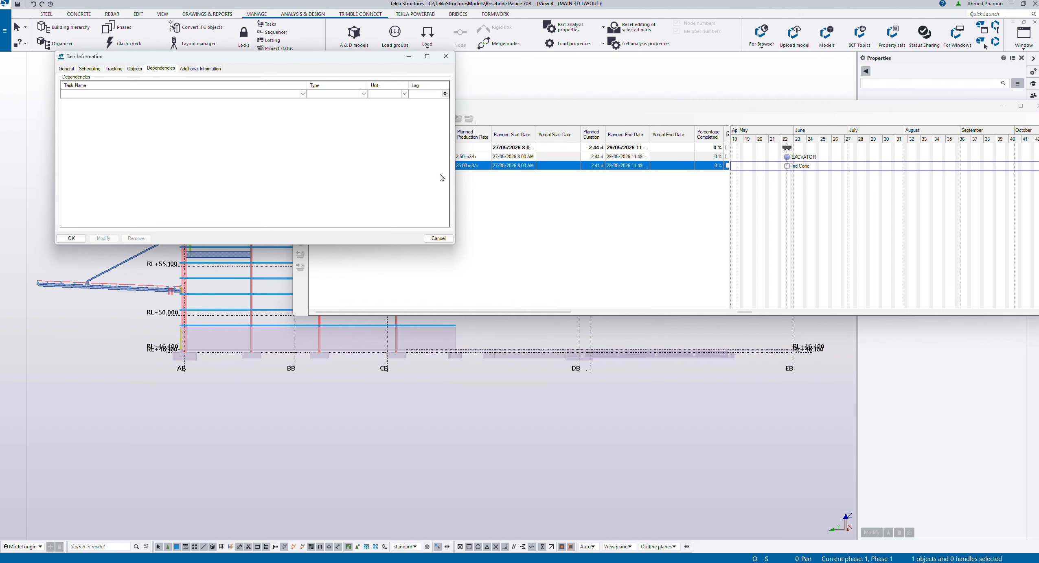
{"action": "left_click", "coordinate": [132, 96]}
{"action": "left_click", "coordinate": [303, 95]}
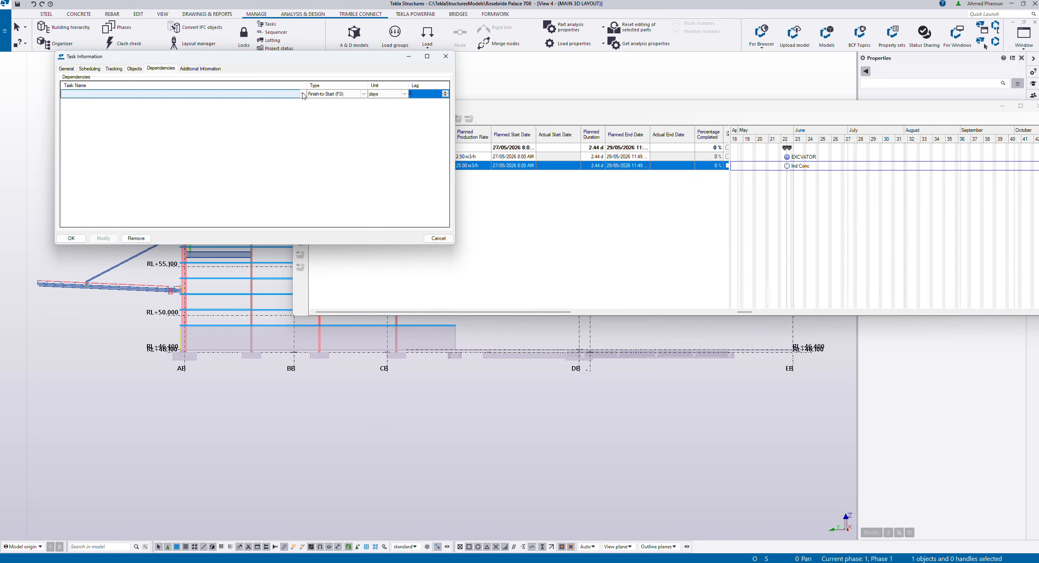
{"action": "left_click", "coordinate": [112, 101]}
{"action": "left_click", "coordinate": [102, 102]}
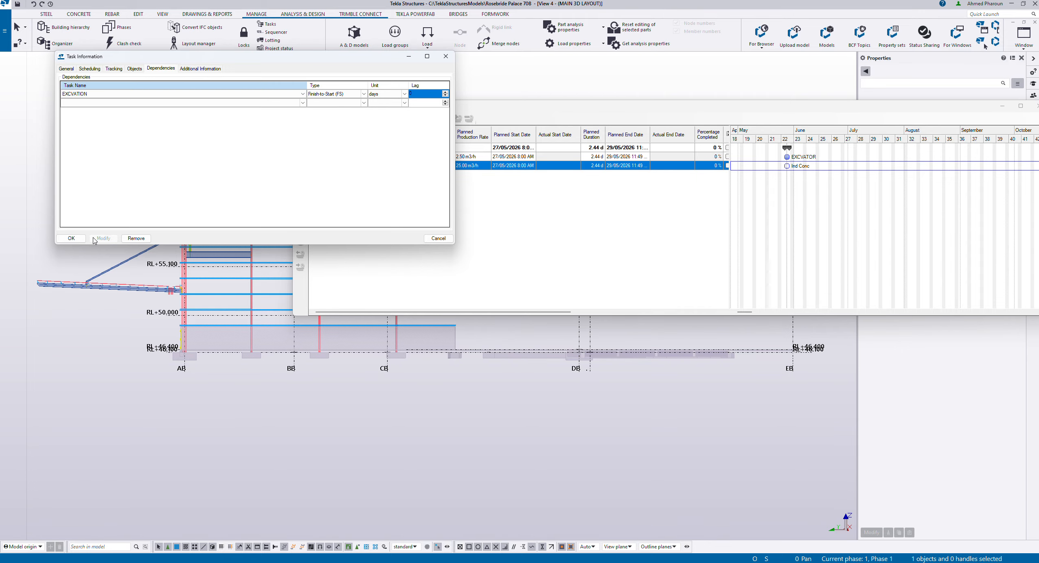
{"action": "left_click", "coordinate": [71, 238]}
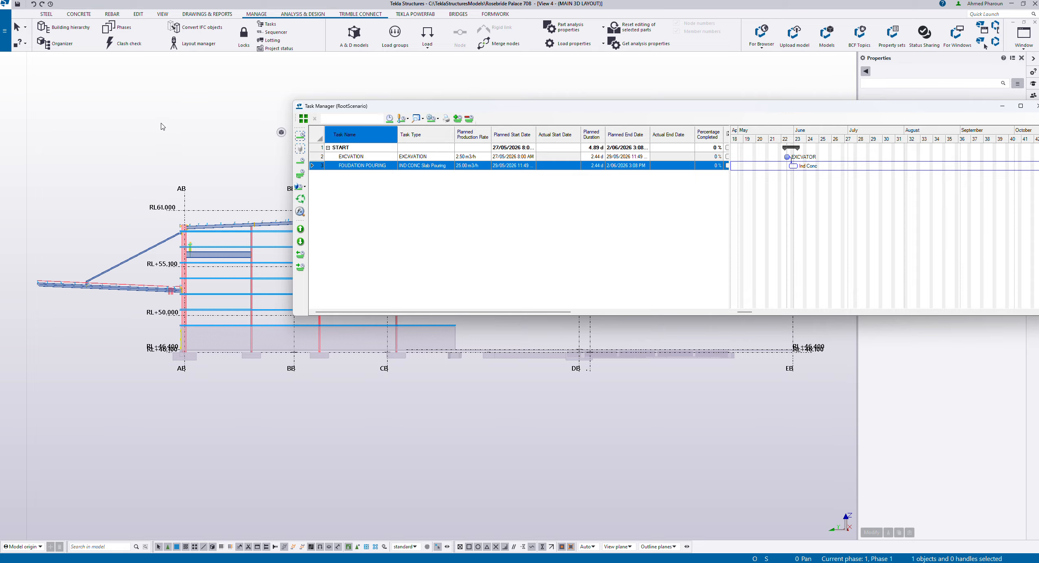
Set the MAIN 3D LAYOUT view depth to 200000 up and 20000 down
{"action": "left_click", "coordinate": [128, 107]}
{"action": "double_click", "coordinate": [269, 111]}
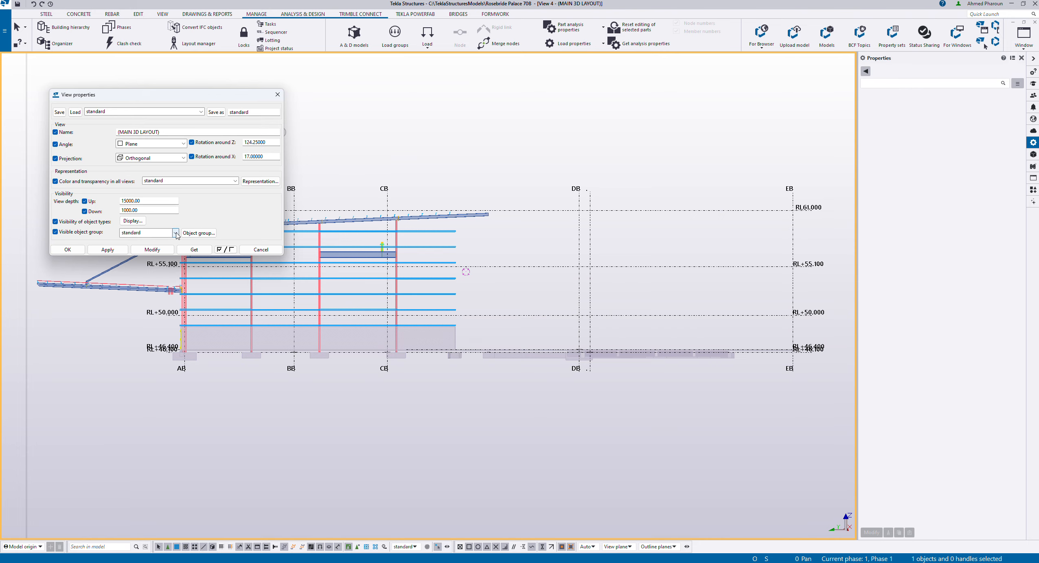
{"action": "left_click", "coordinate": [176, 233]}
{"action": "left_click", "coordinate": [197, 231]}
{"action": "left_click_drag", "start_coordinate": [153, 201], "coordinate": [122, 201]}
{"action": "type", "text": "200"}
{"action": "double_click", "coordinate": [140, 208]}
{"action": "type", "text": "20"}
{"action": "left_click", "coordinate": [152, 250]}
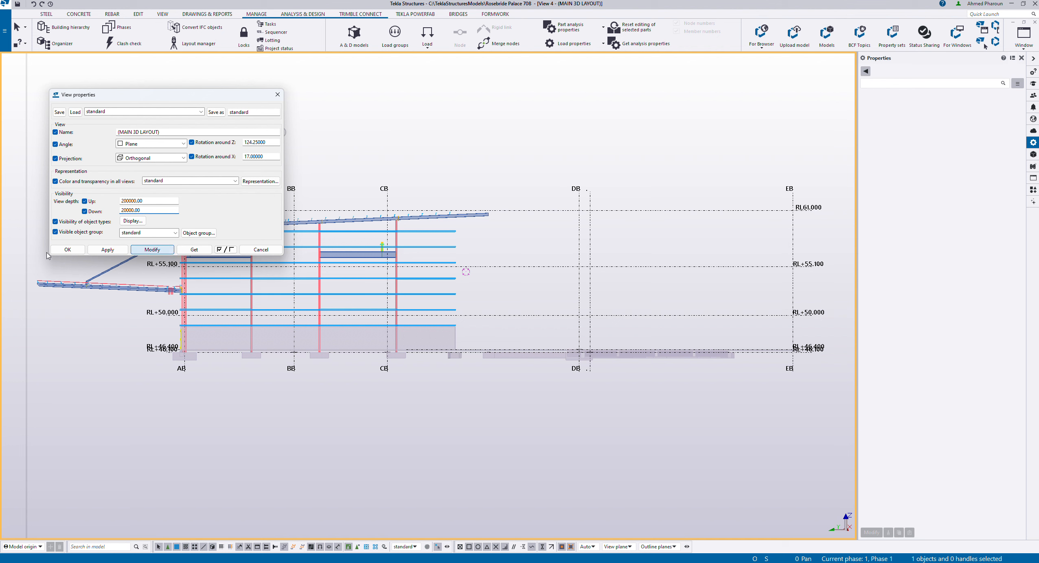
{"action": "left_click", "coordinate": [68, 250]}
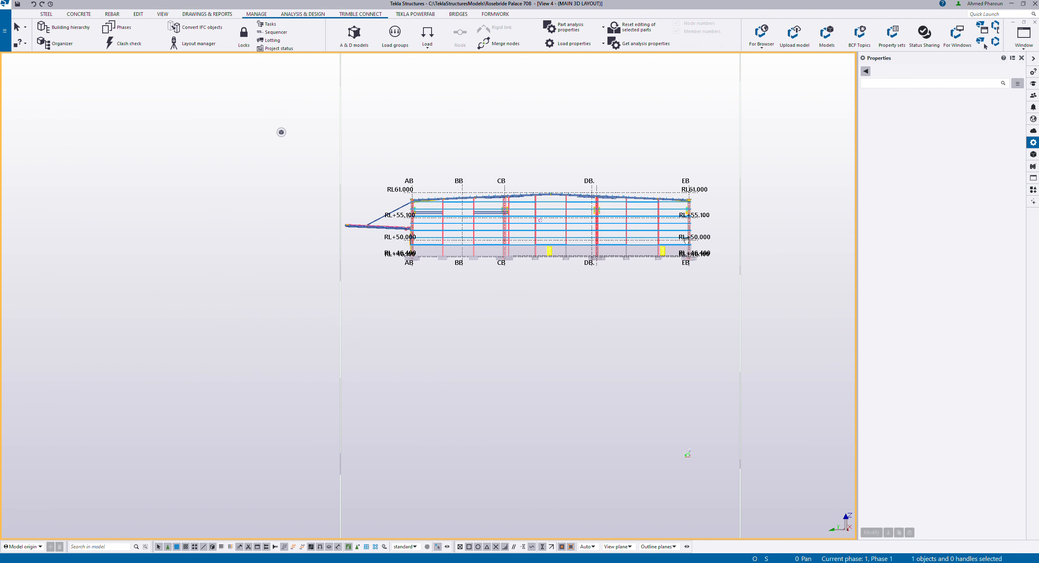
Select all foundations along the building's base, add them to the FOUDATION POURING task and accept removal of the finish-to-start dependency
{"action": "left_click_drag", "start_coordinate": [758, 346], "coordinate": [170, 262]}
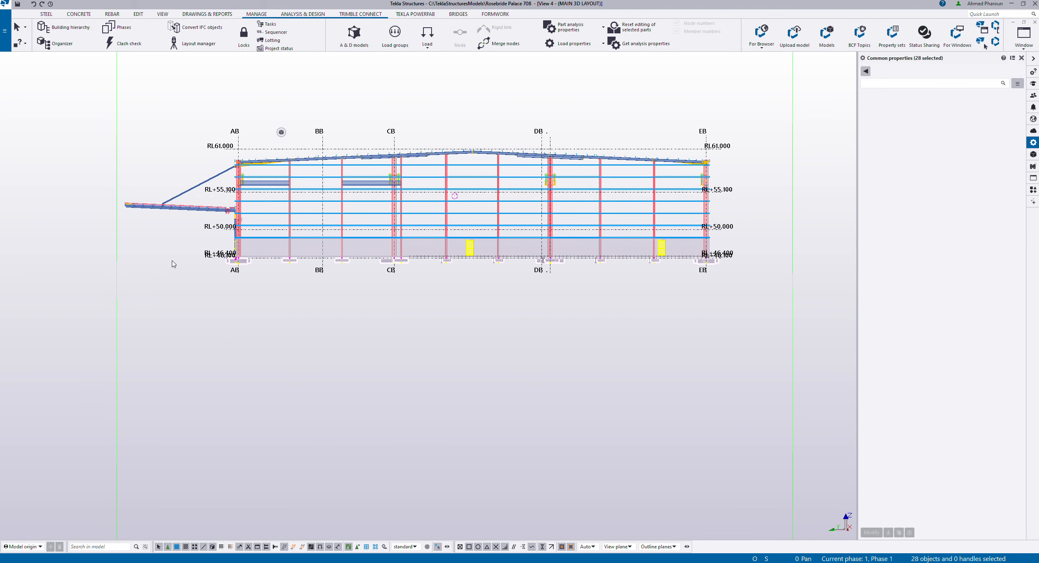
{"action": "right_click", "coordinate": [405, 263]}
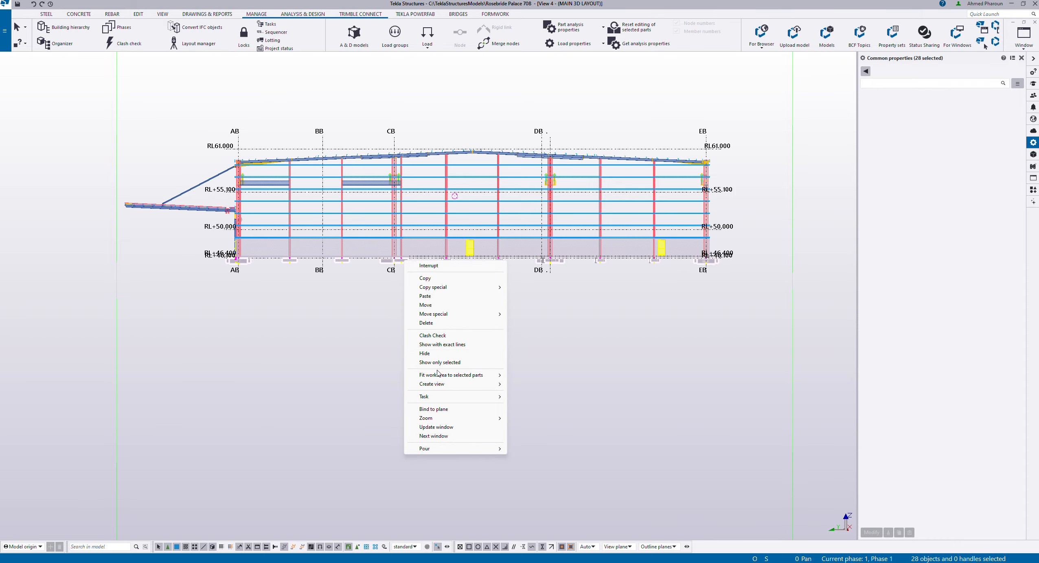
{"action": "mouse_move", "coordinate": [444, 397]}
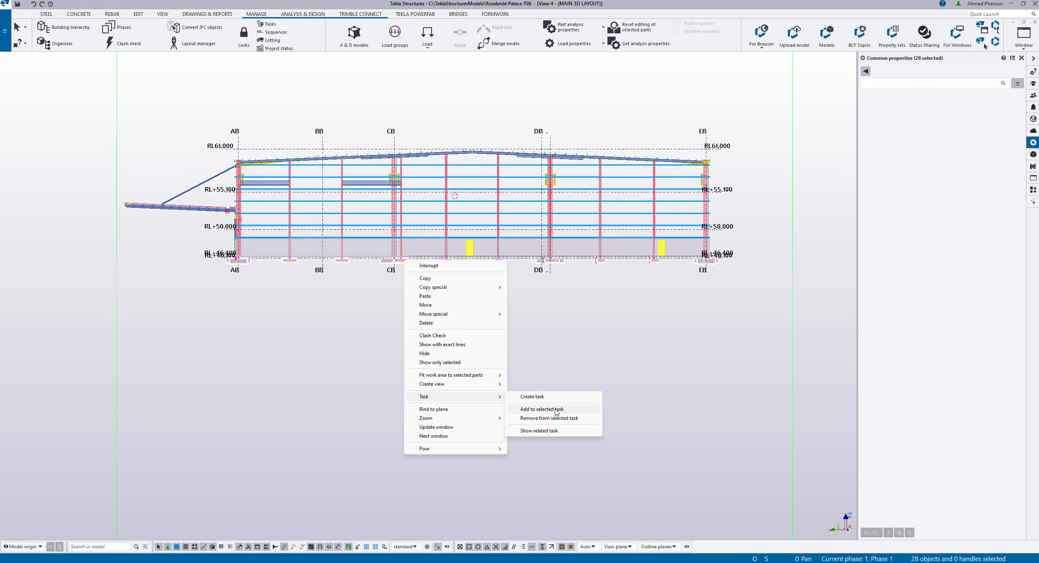
{"action": "left_click", "coordinate": [555, 410]}
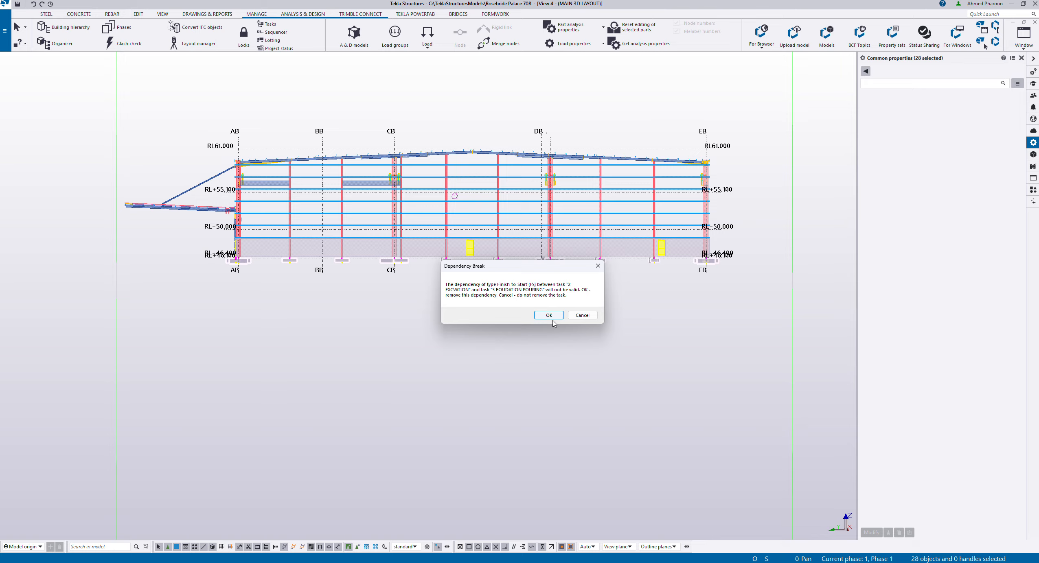
{"action": "left_click", "coordinate": [549, 316]}
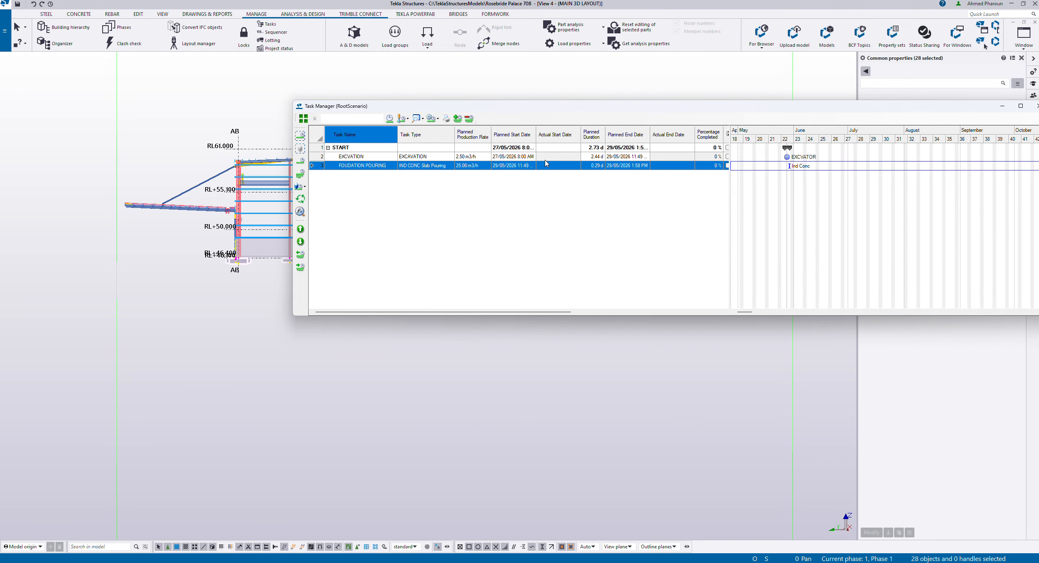
Move Task Manager aside and add the same selected foundations to the EXCVATION task
{"action": "left_click", "coordinate": [804, 171]}
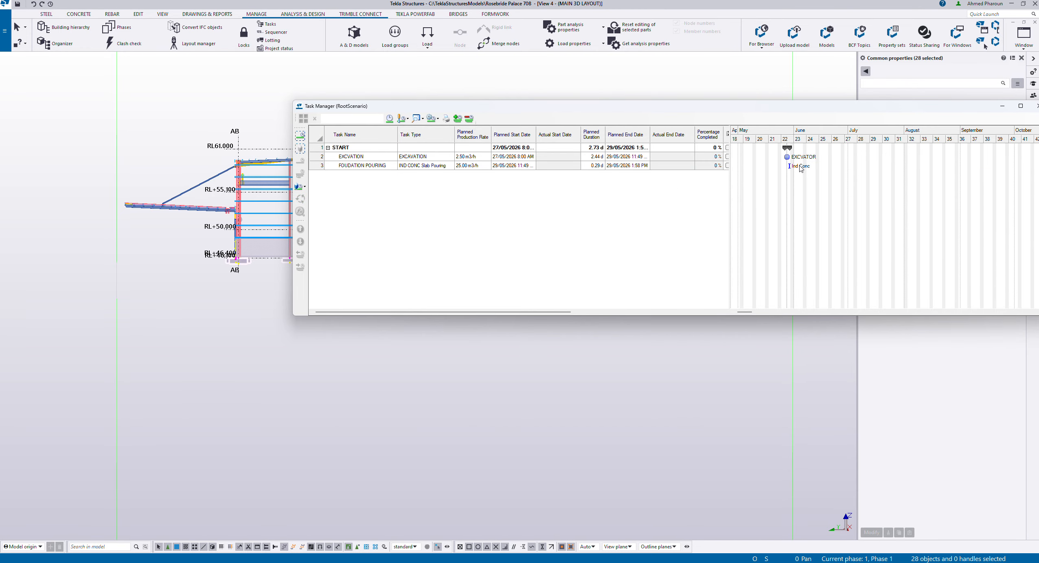
{"action": "left_click", "coordinate": [656, 166]}
{"action": "left_click_drag", "start_coordinate": [858, 108], "coordinate": [905, 109]}
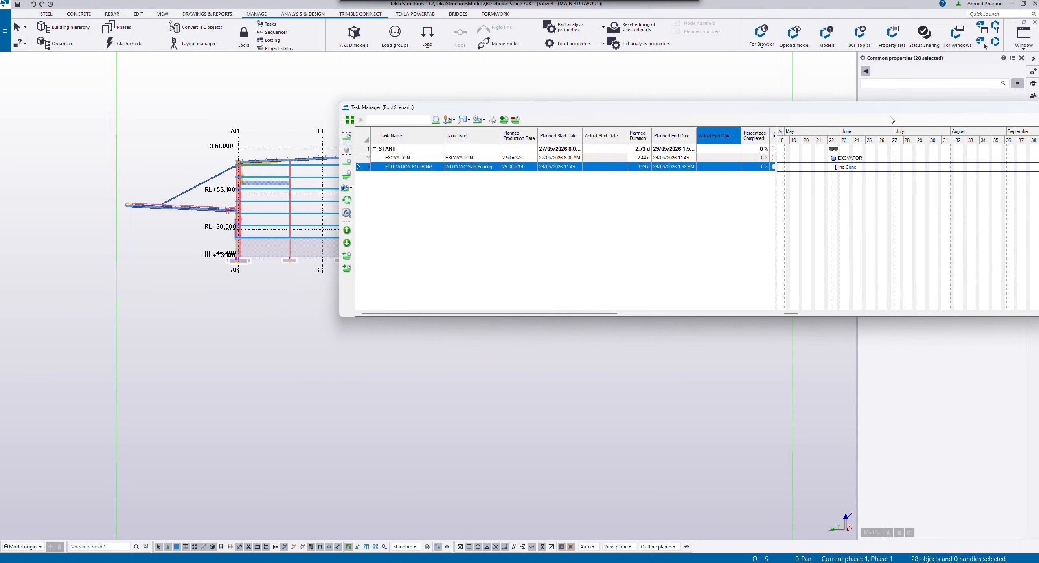
{"action": "left_click", "coordinate": [417, 159]}
{"action": "right_click", "coordinate": [292, 262]}
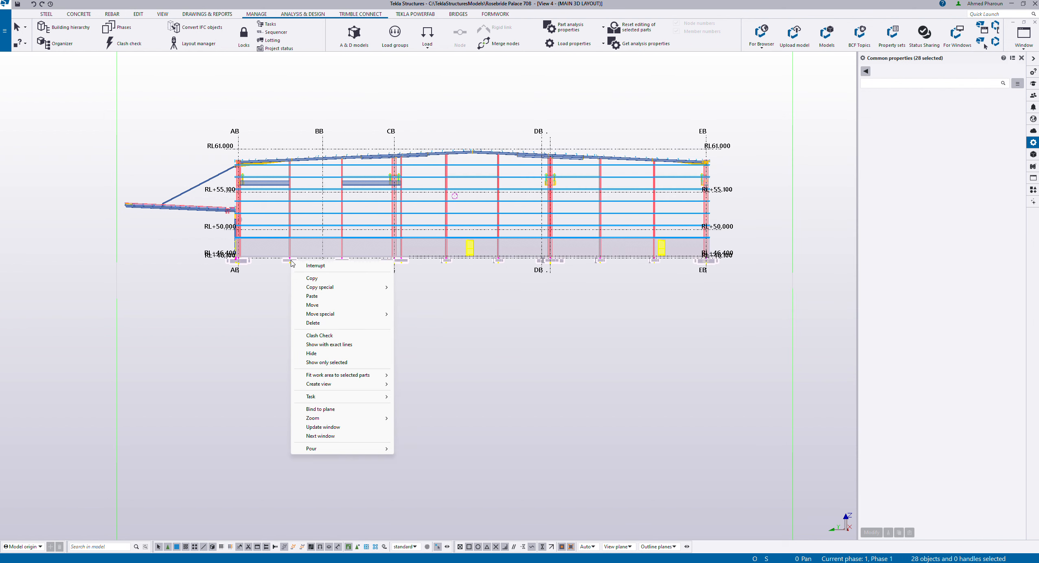
{"action": "mouse_move", "coordinate": [340, 400]}
{"action": "left_click", "coordinate": [441, 409]}
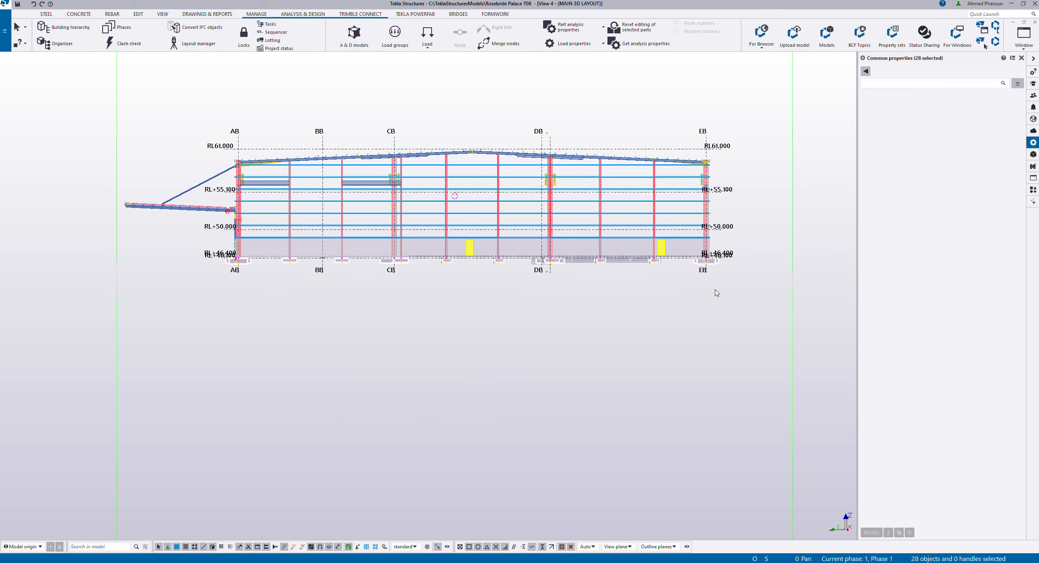
Select the foundations around grid line DB and try to add them to a task from the model view
{"action": "left_click", "coordinate": [740, 316]}
{"action": "left_click_drag", "start_coordinate": [592, 308], "coordinate": [501, 257]}
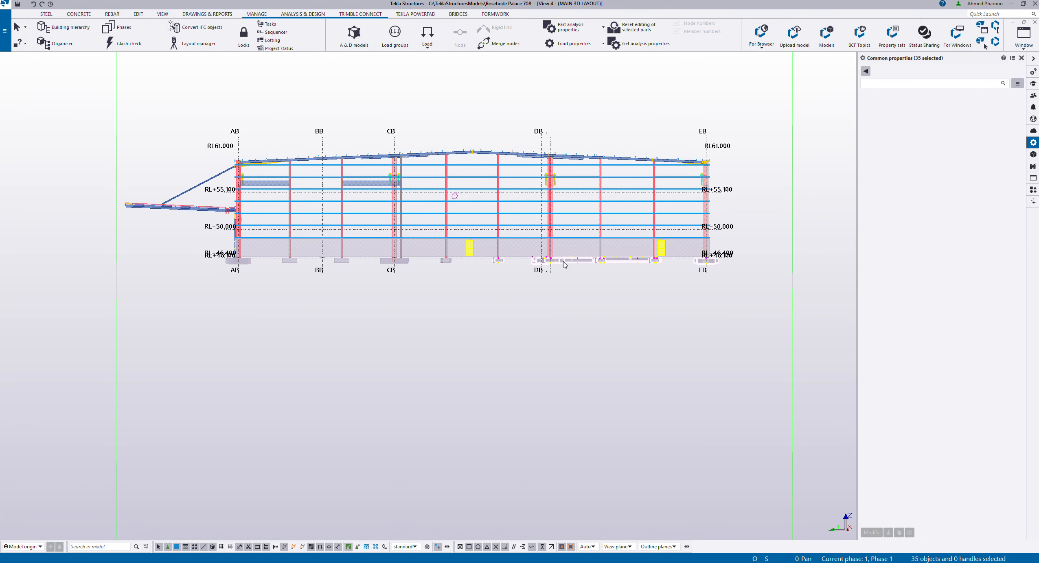
{"action": "right_click", "coordinate": [564, 263]}
{"action": "mouse_move", "coordinate": [609, 399]}
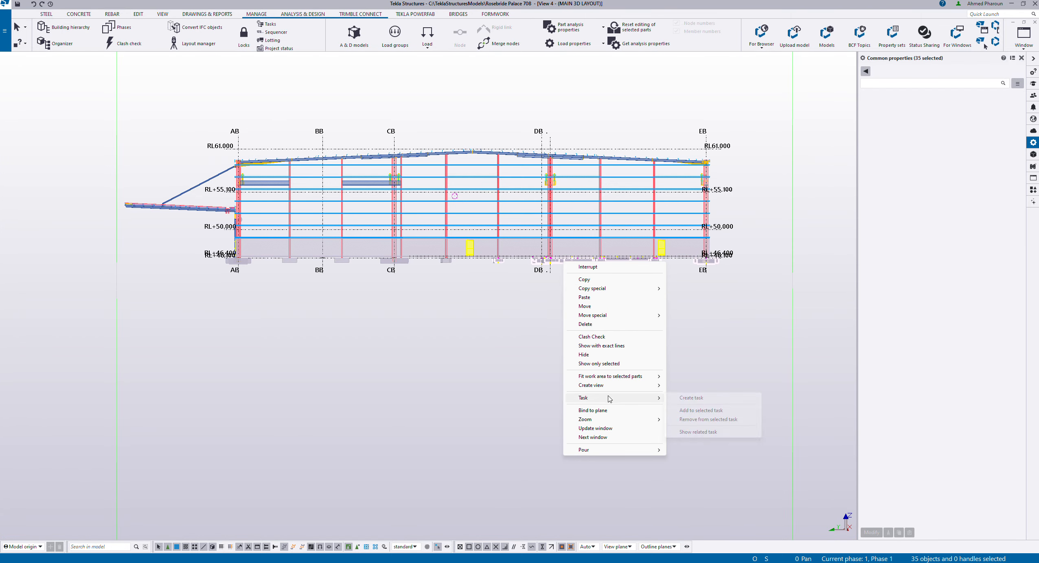
{"action": "left_click", "coordinate": [688, 409]}
{"action": "left_click", "coordinate": [387, 338]}
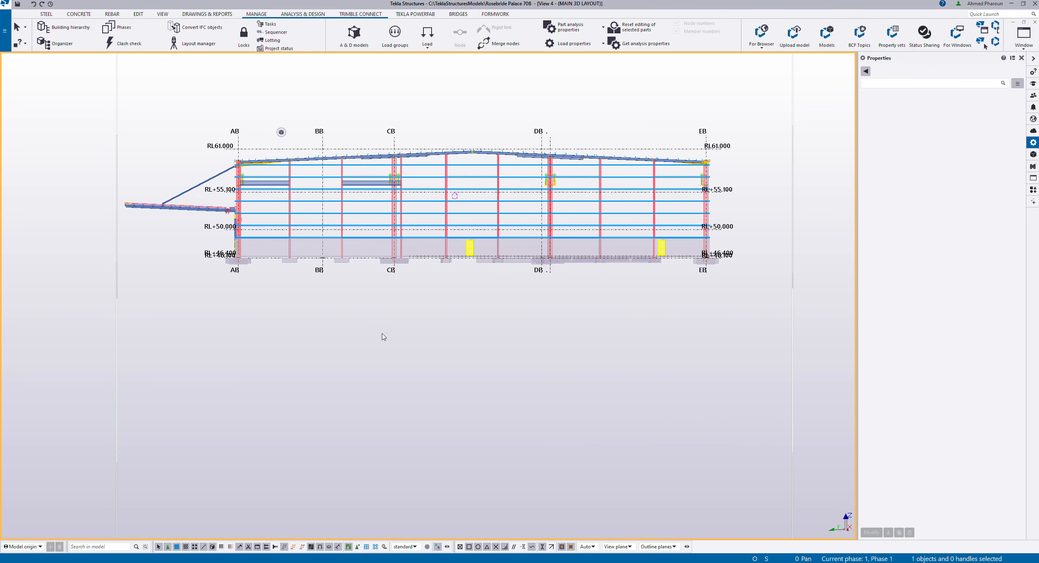
Select FOUDATION POURING in Task Manager, move the window aside and turn on automatic selection in model
{"action": "key", "text": "alt+Tab"}
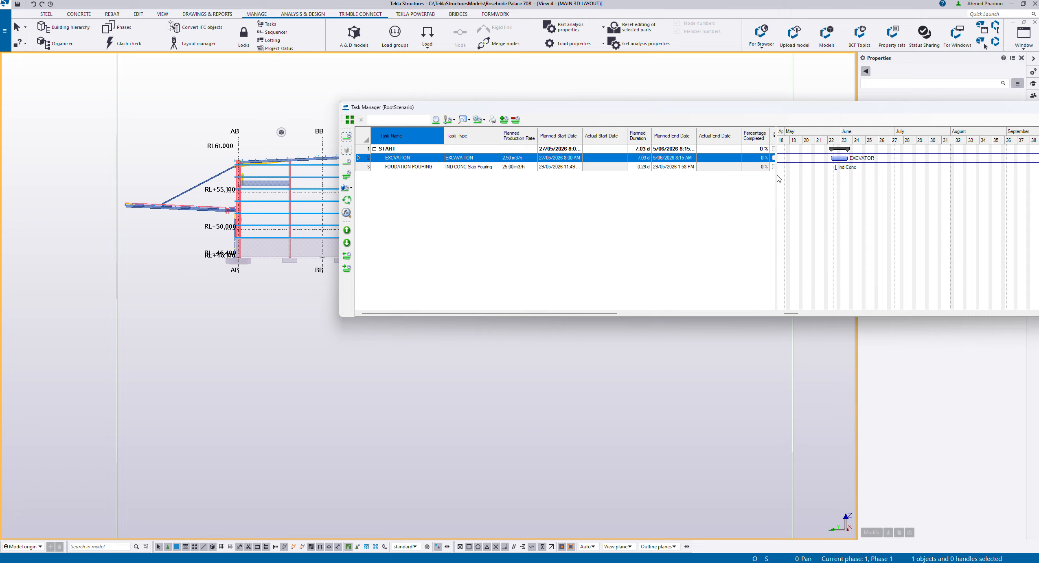
{"action": "left_click", "coordinate": [744, 167]}
{"action": "left_click", "coordinate": [511, 167]}
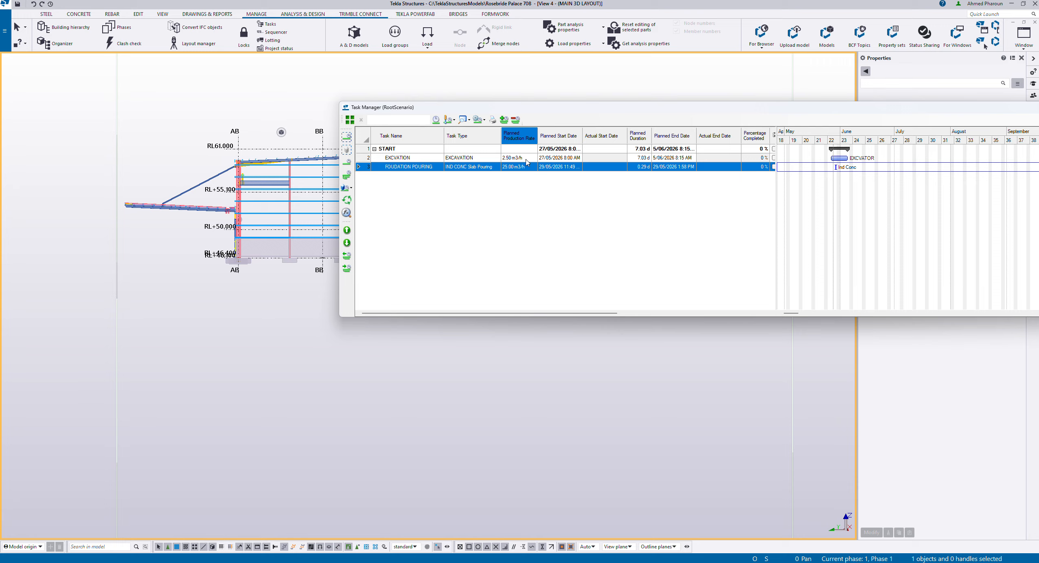
{"action": "left_click", "coordinate": [649, 168]}
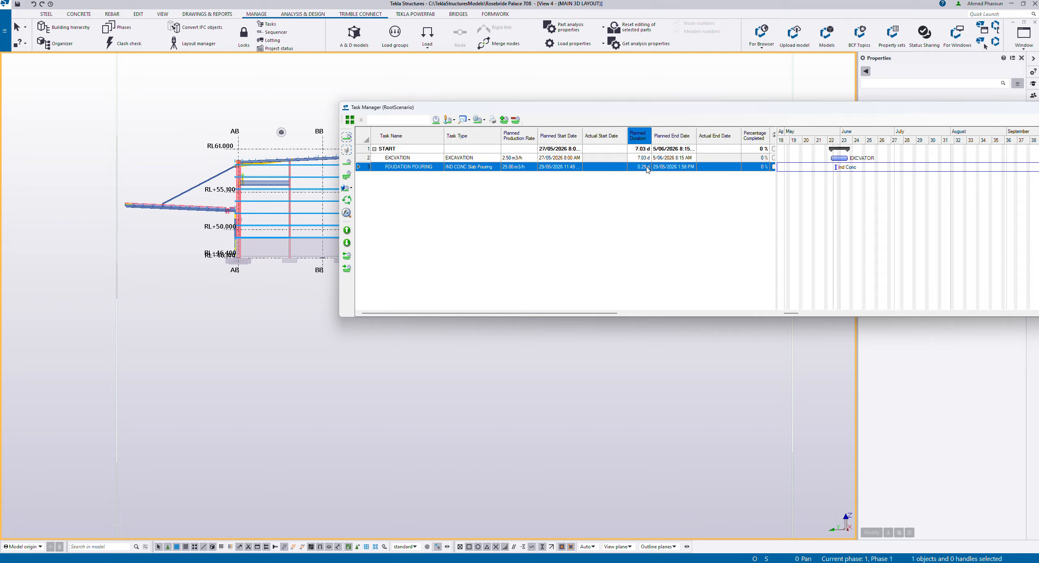
{"action": "left_click_drag", "start_coordinate": [462, 109], "coordinate": [546, 110]}
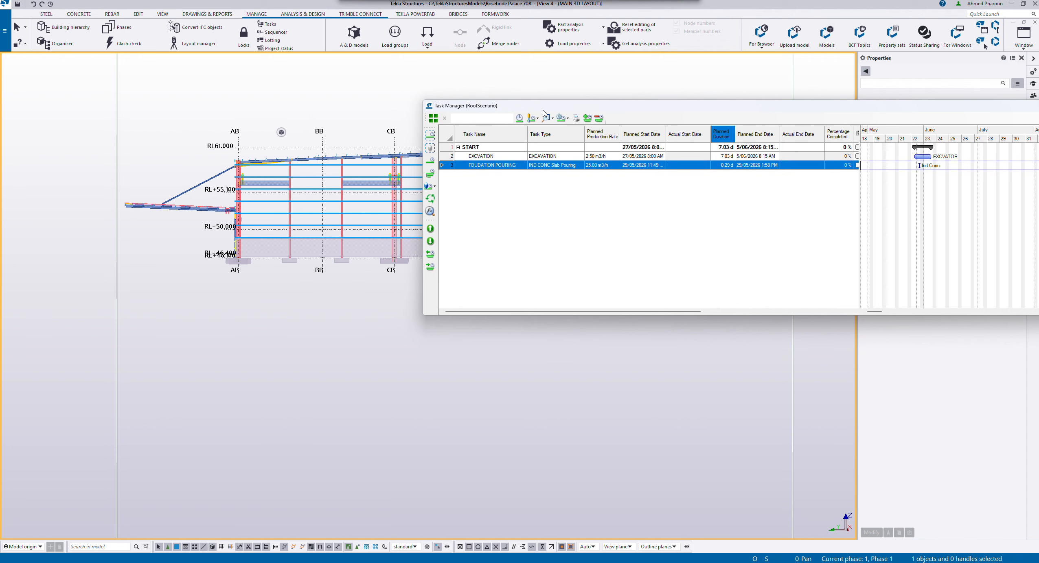
{"action": "left_click", "coordinate": [427, 190]}
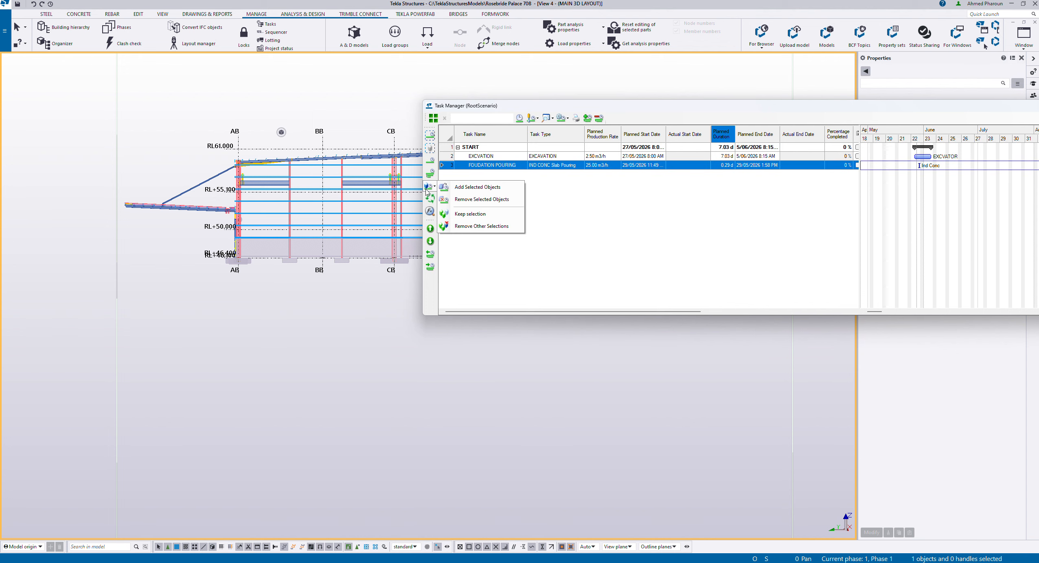
{"action": "left_click", "coordinate": [623, 217]}
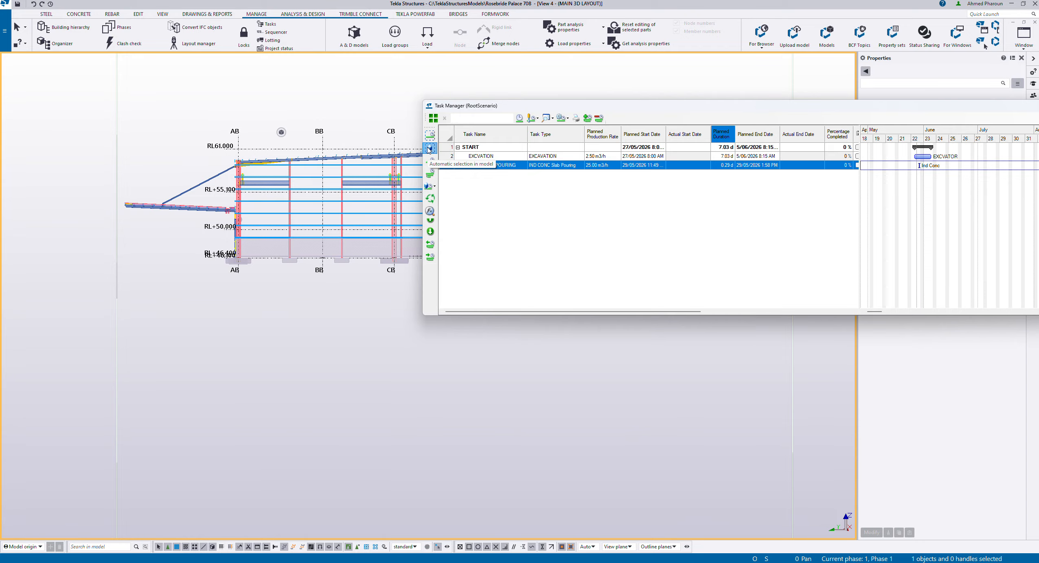
{"action": "left_click", "coordinate": [429, 149]}
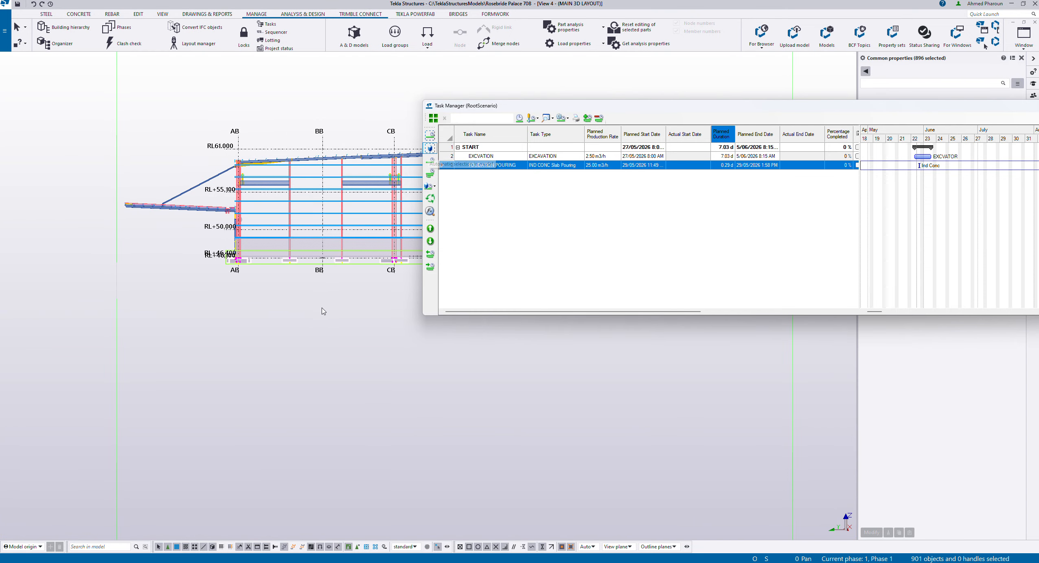
Examine the foundations linked to FOUDATION POURING in both MAIN 3D LAYOUT views and clear the selection
{"action": "scroll", "coordinate": [296, 317], "scroll_direction": "down", "scroll_amount": 3}
{"action": "middle_click_drag", "start_coordinate": [244, 314], "coordinate": [665, 305]}
{"action": "scroll", "coordinate": [234, 261], "scroll_direction": "up", "scroll_amount": 6}
{"action": "scroll", "coordinate": [306, 269], "scroll_direction": "down", "scroll_amount": 6}
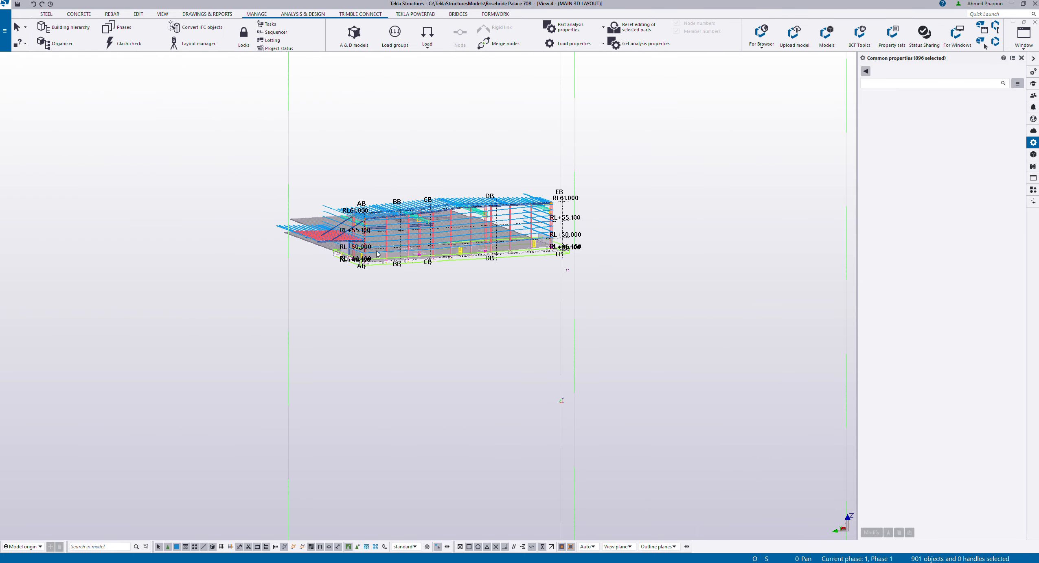
{"action": "key", "text": "ctrl+Tab"}
{"action": "scroll", "coordinate": [457, 295], "scroll_direction": "down", "scroll_amount": 3}
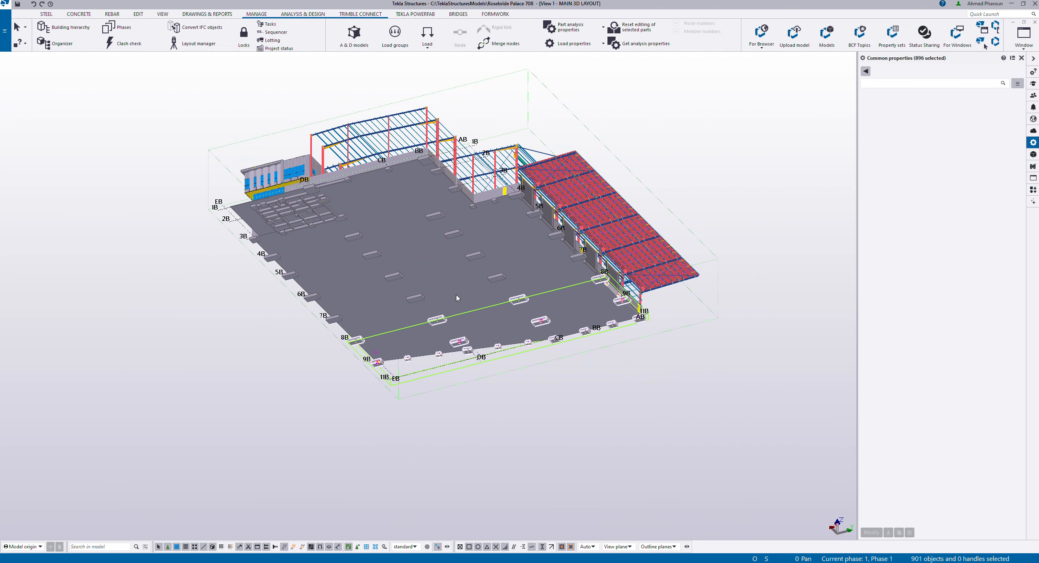
{"action": "middle_click_drag", "start_coordinate": [480, 259], "coordinate": [471, 279]}
{"action": "scroll", "coordinate": [519, 247], "scroll_direction": "up", "scroll_amount": 2}
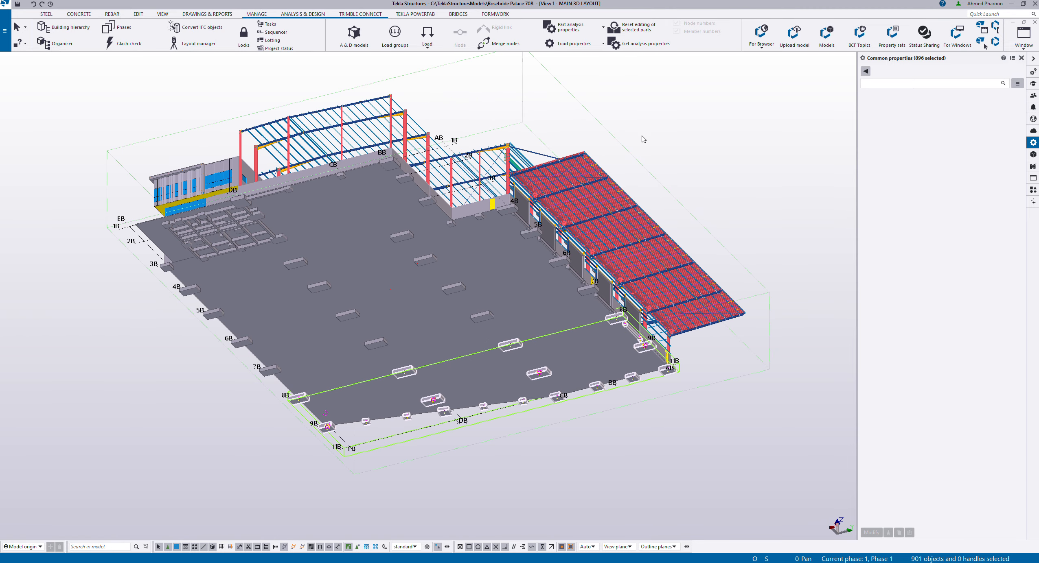
{"action": "left_click", "coordinate": [636, 123]}
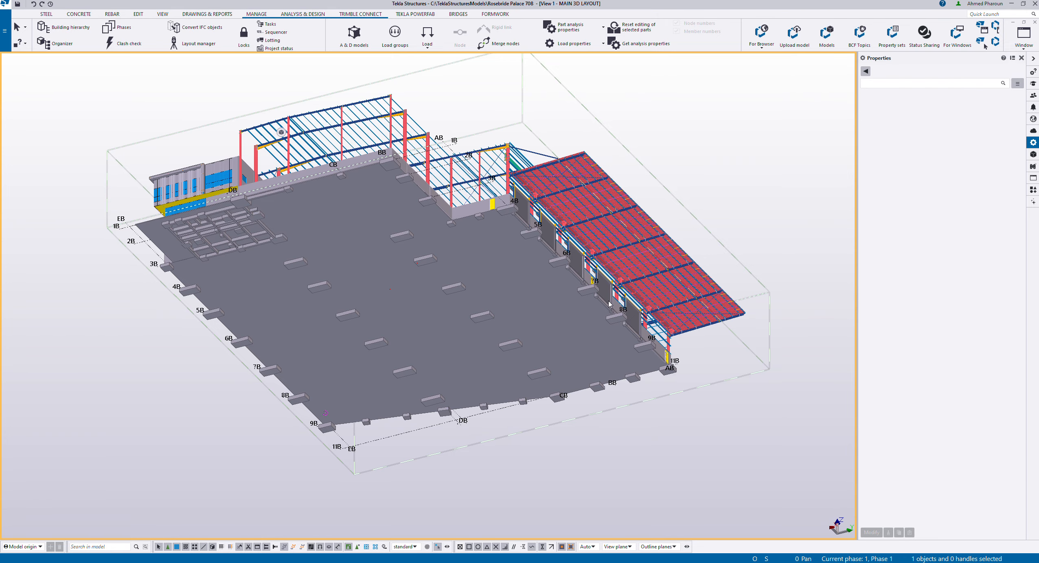
In Task Manager, create a task under START and name it PANEL ERECTION
{"action": "key", "text": "alt+Tab"}
{"action": "left_click", "coordinate": [480, 148]}
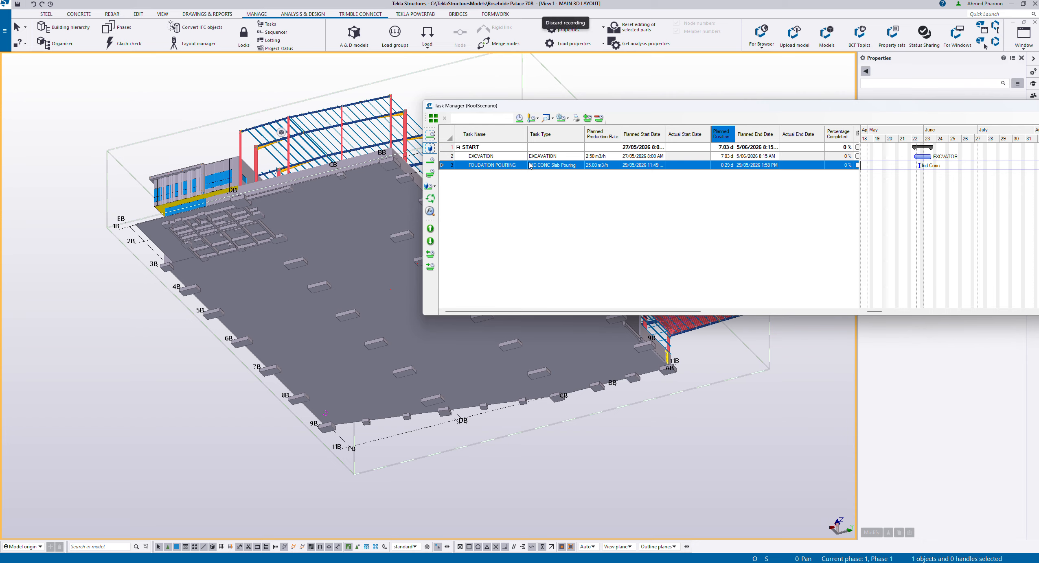
{"action": "left_click", "coordinate": [430, 175]}
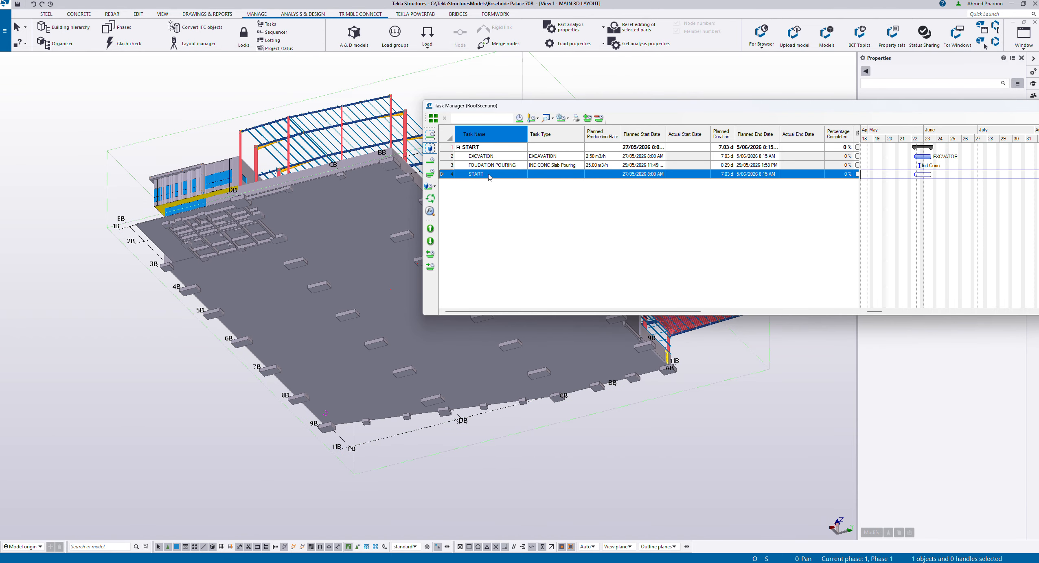
{"action": "type", "text": "pANEL eRECTION"}
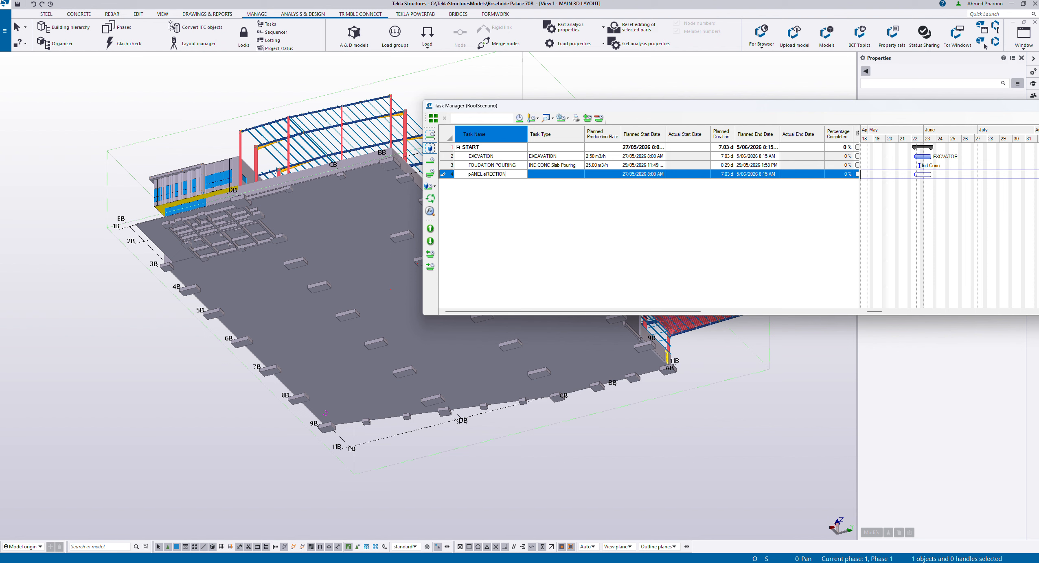
{"action": "key", "text": "BackSpace"}
{"action": "type", "text": "E"}
{"action": "key", "text": "BackSpace"}
{"action": "type", "text": "P"}
{"action": "left_click", "coordinate": [562, 177]}
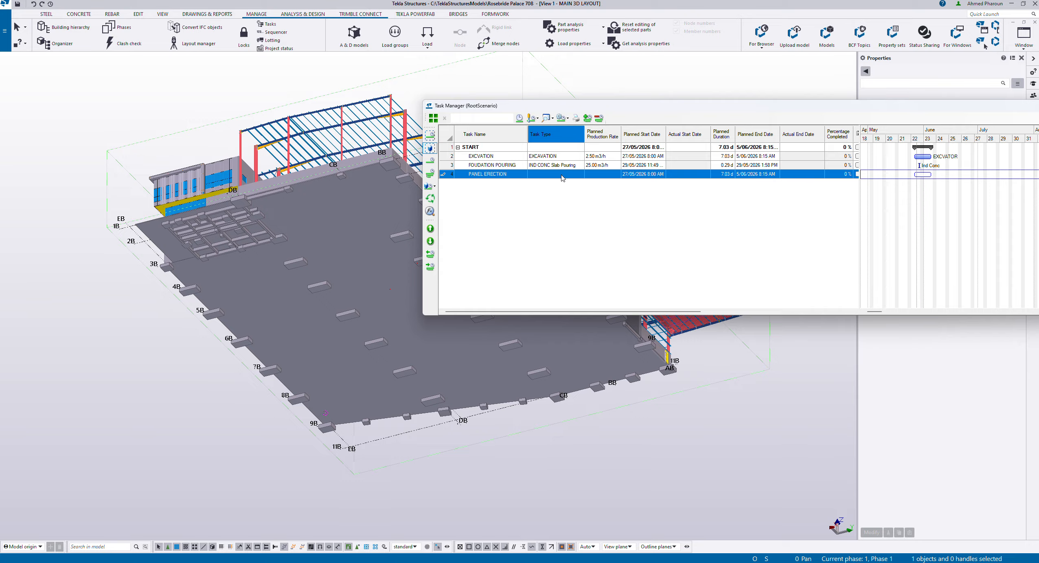
Set the PANEL ERECTION task type to ARK Rigger and its contractor to Ark Rigger
{"action": "right_click", "coordinate": [562, 177]}
{"action": "left_click", "coordinate": [588, 188]}
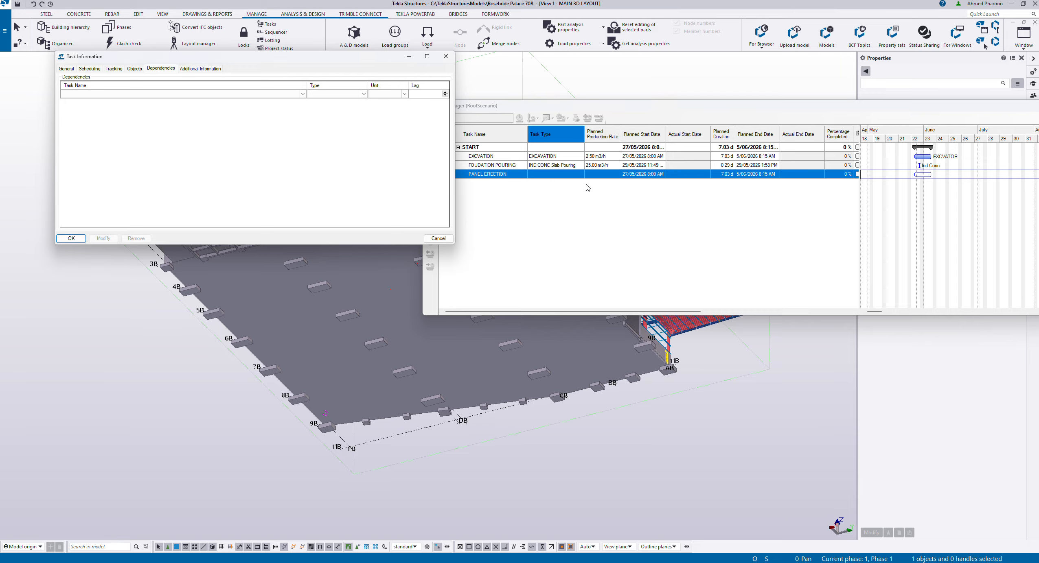
{"action": "left_click", "coordinate": [67, 68]}
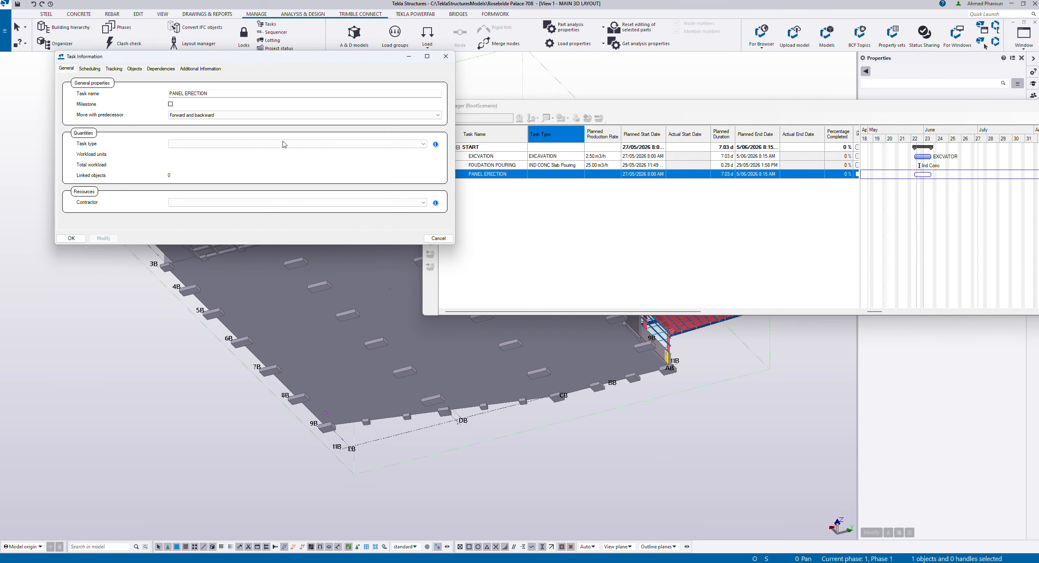
{"action": "left_click", "coordinate": [423, 144]}
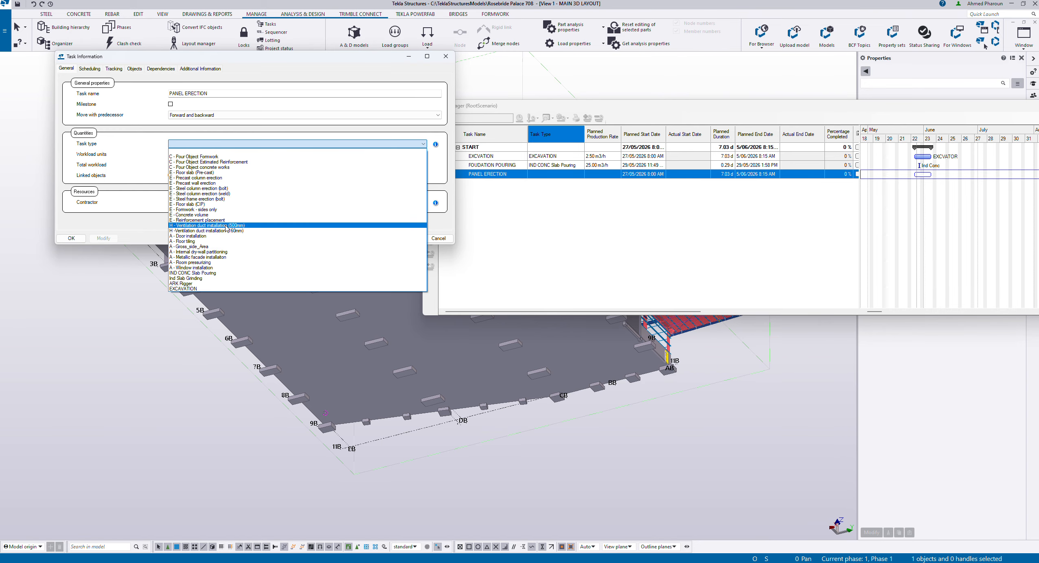
{"action": "left_click", "coordinate": [201, 285]}
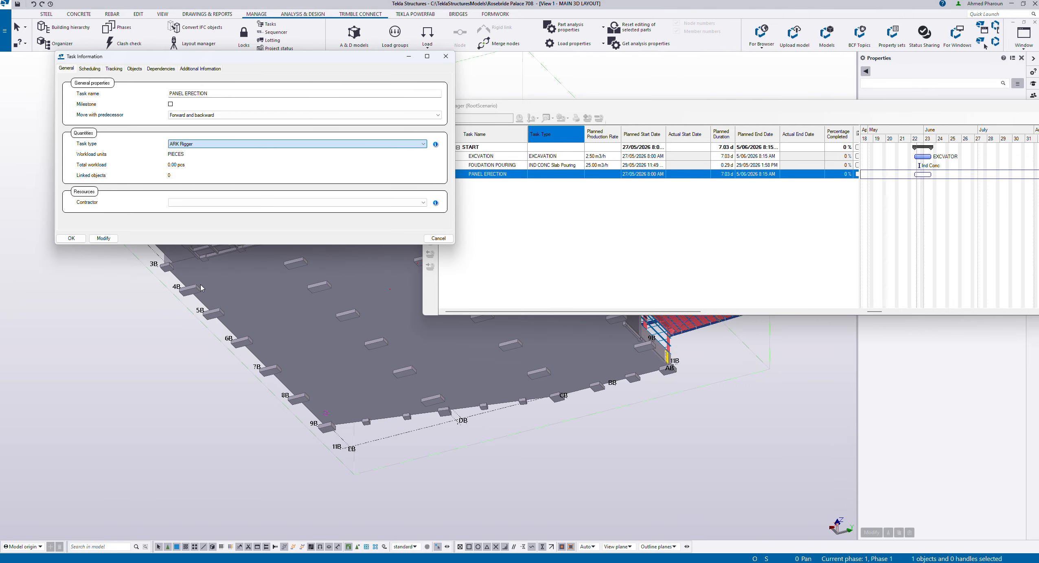
{"action": "left_click", "coordinate": [435, 144]}
{"action": "scroll", "coordinate": [149, 149], "scroll_direction": "down", "scroll_amount": 8}
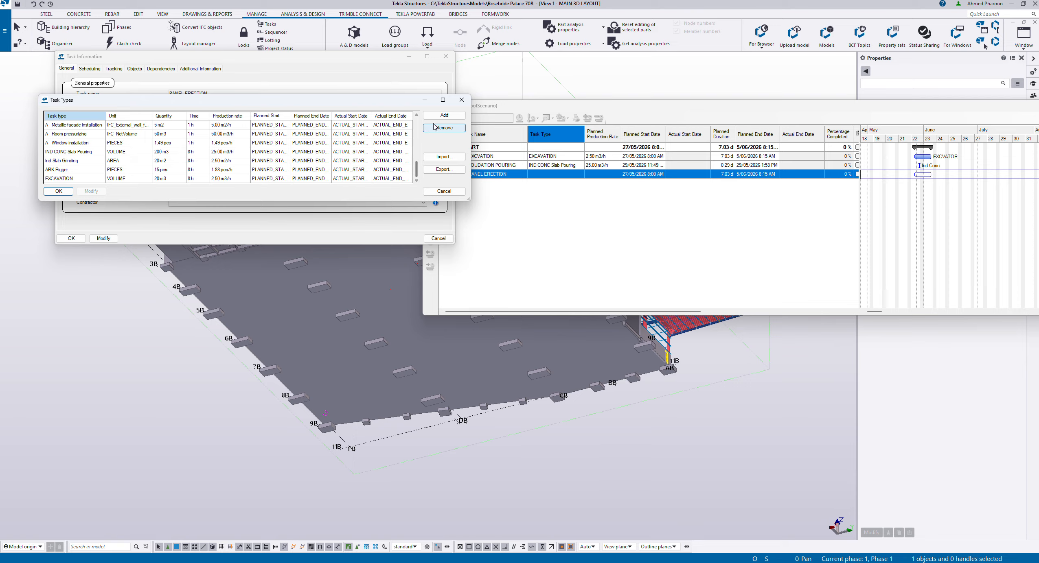
{"action": "left_click", "coordinate": [58, 191]}
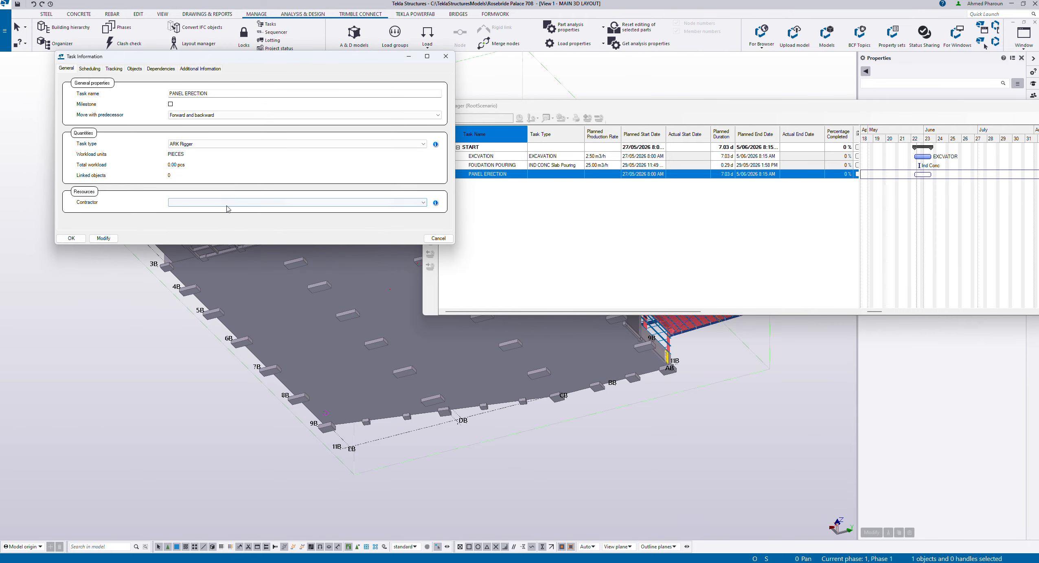
{"action": "left_click", "coordinate": [222, 203]}
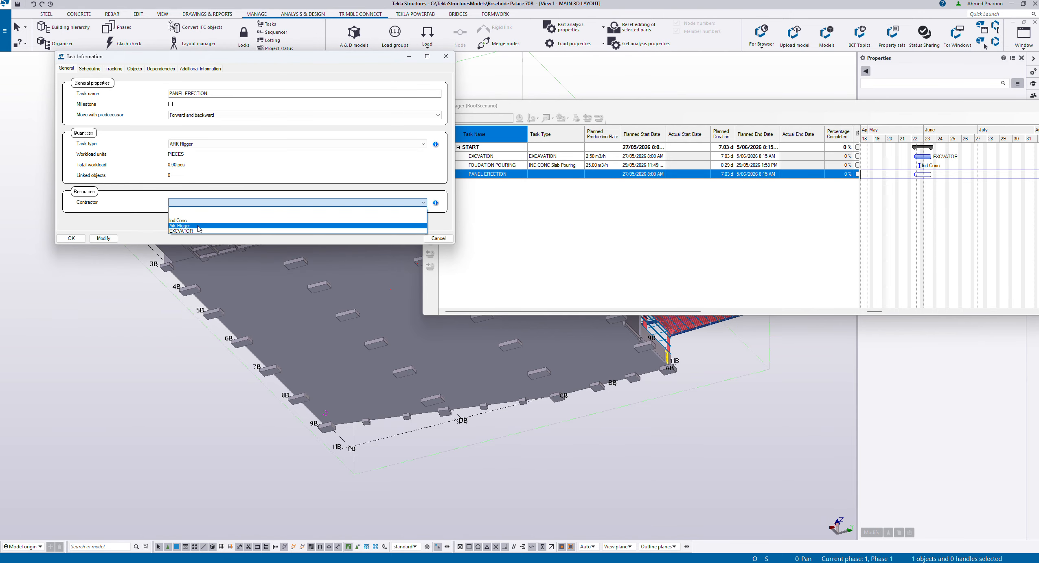
{"action": "left_click", "coordinate": [200, 227]}
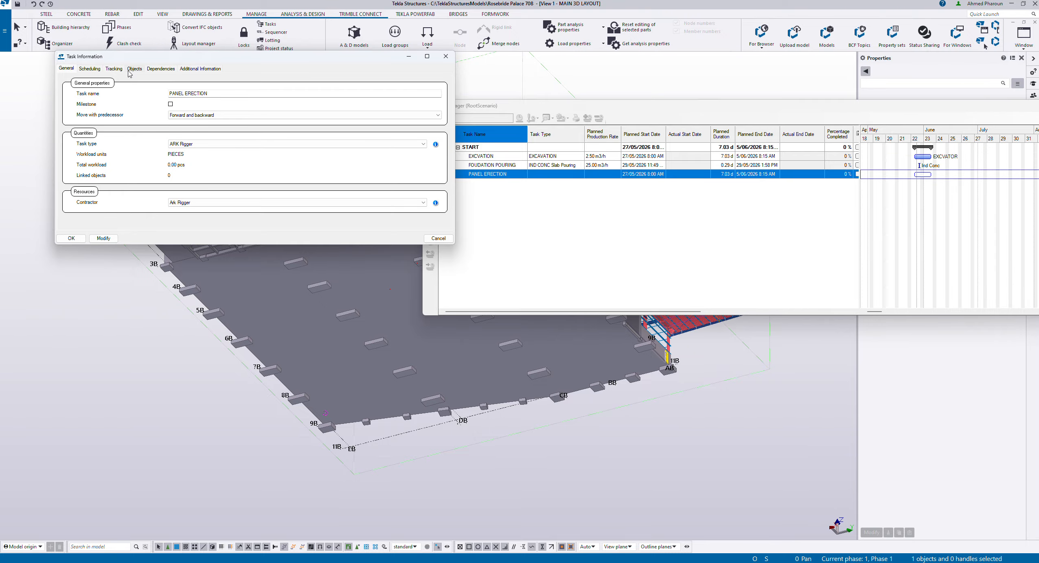
Make PANEL ERECTION depend on FOUDATION POURING with a Finish-to-Start (FS) link in days, and save the task
{"action": "left_click", "coordinate": [149, 70]}
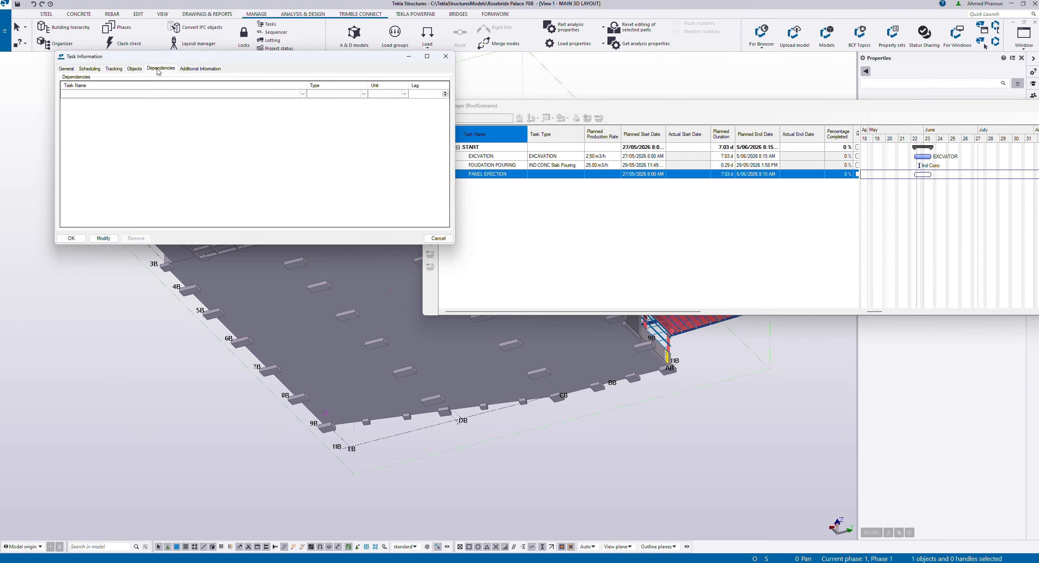
{"action": "left_click", "coordinate": [144, 94]}
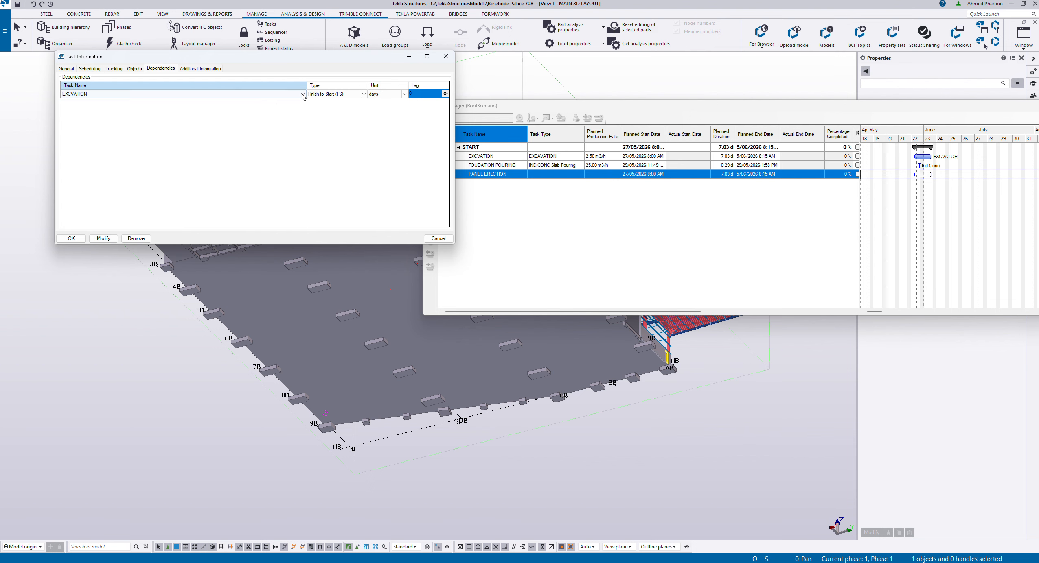
{"action": "left_click", "coordinate": [259, 95]}
{"action": "left_click", "coordinate": [93, 106]}
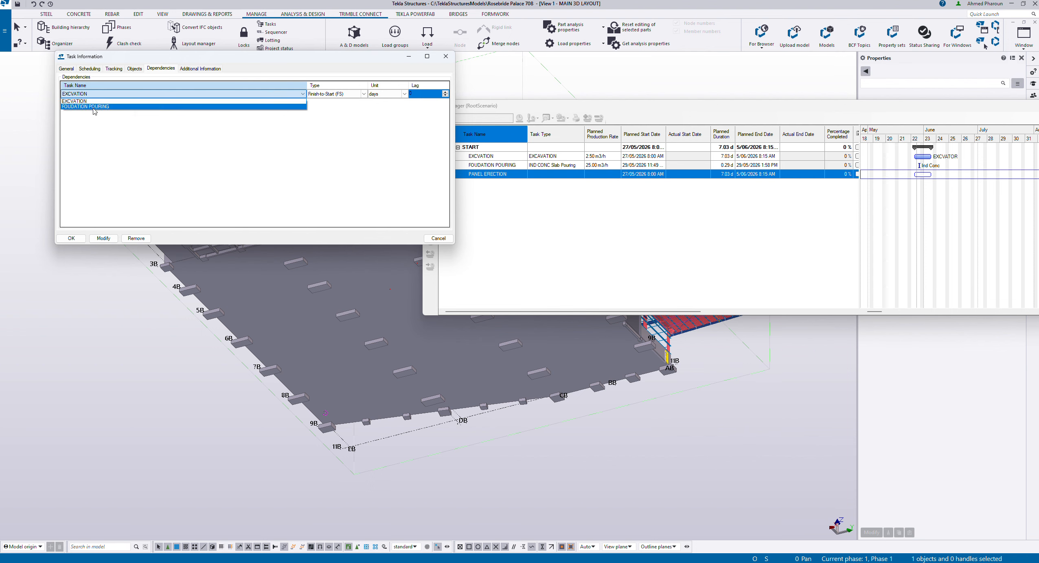
{"action": "left_click", "coordinate": [103, 238]}
{"action": "left_click", "coordinate": [71, 238]}
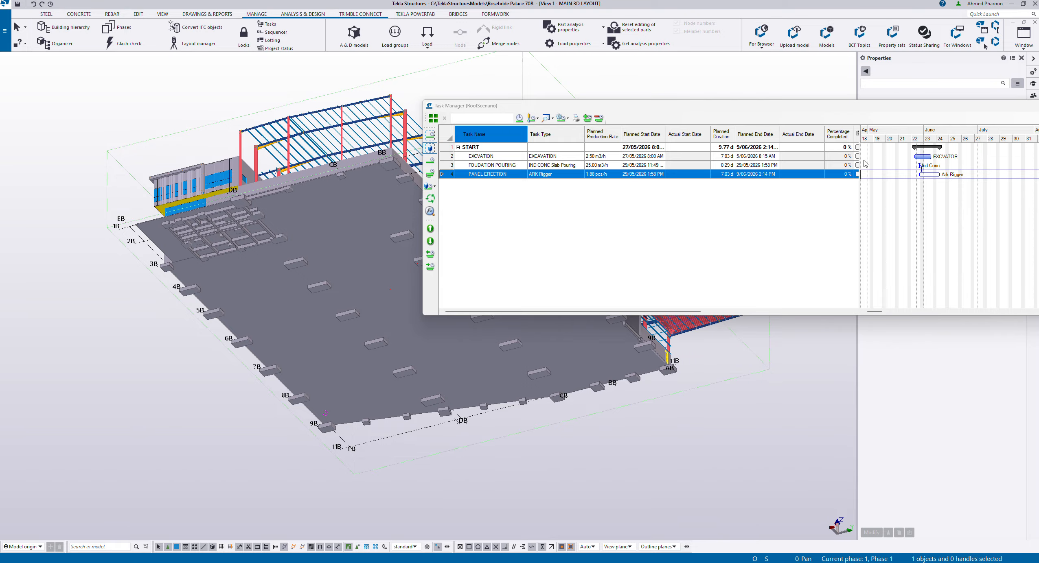
Select the FOUDATION POURING task to show its linked foundations, and pick the pad footings along grid line 7B
{"action": "left_click", "coordinate": [808, 166]}
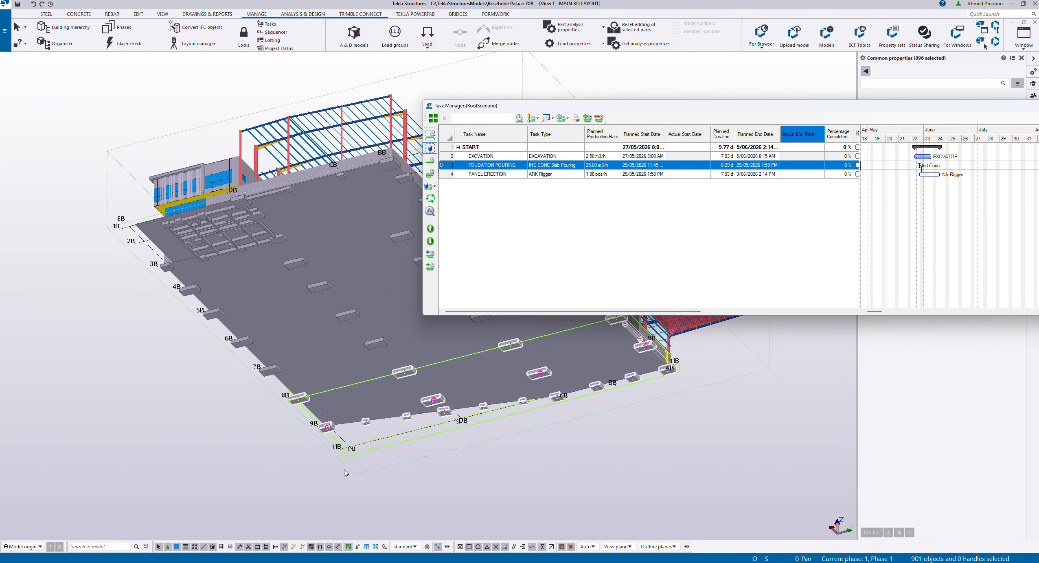
{"action": "left_click", "coordinate": [377, 346]}
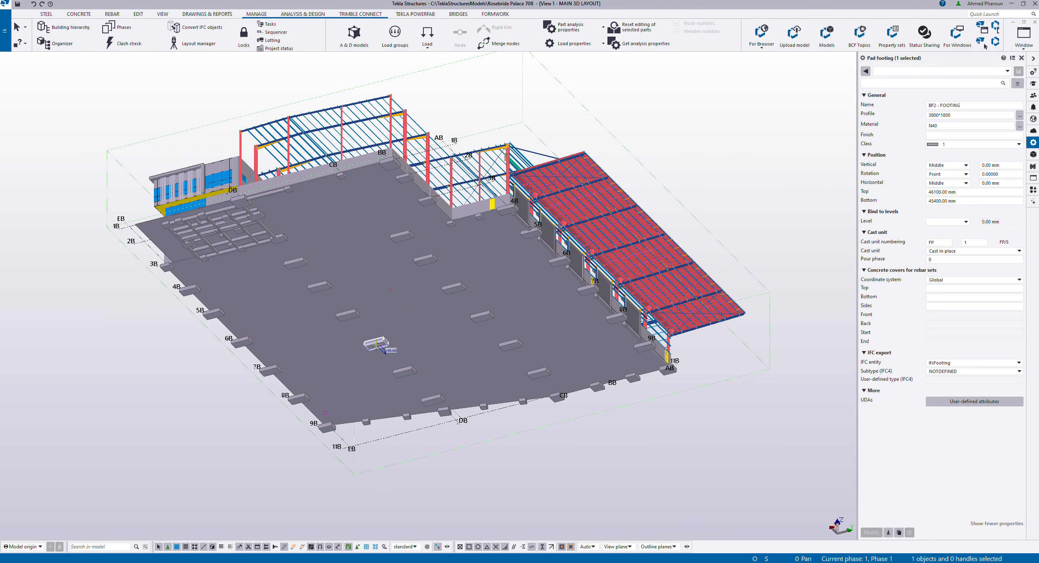
{"action": "left_click", "coordinate": [275, 372], "text": "ctrl"}
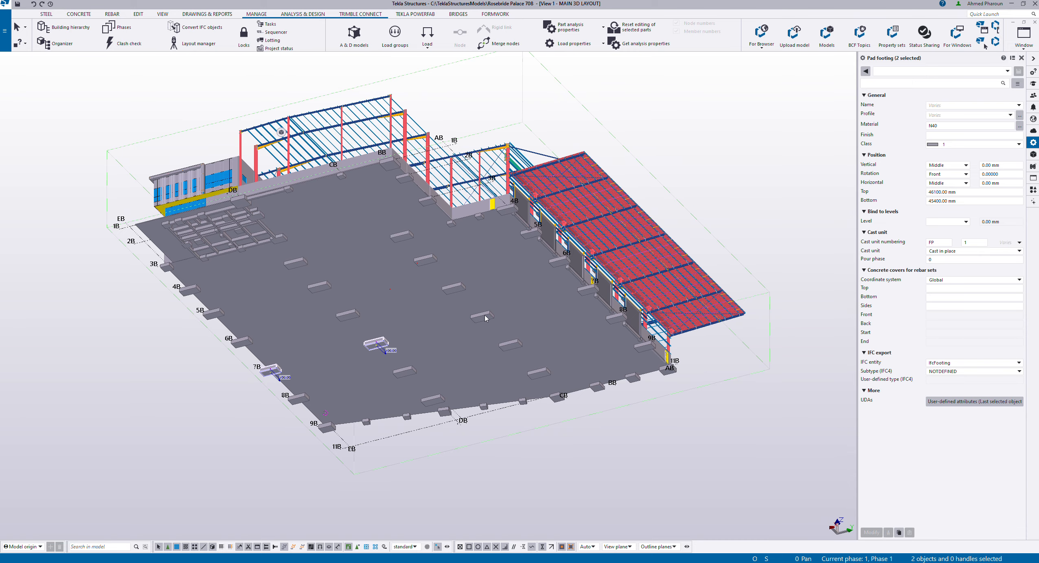
{"action": "left_click", "coordinate": [598, 295], "text": "ctrl"}
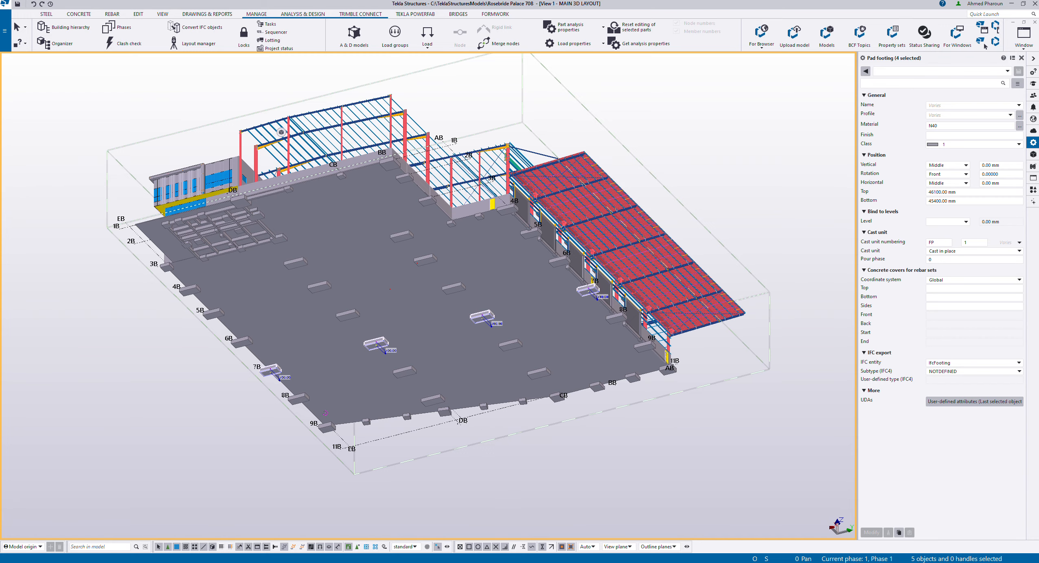
{"action": "key", "text": "alt+Tab"}
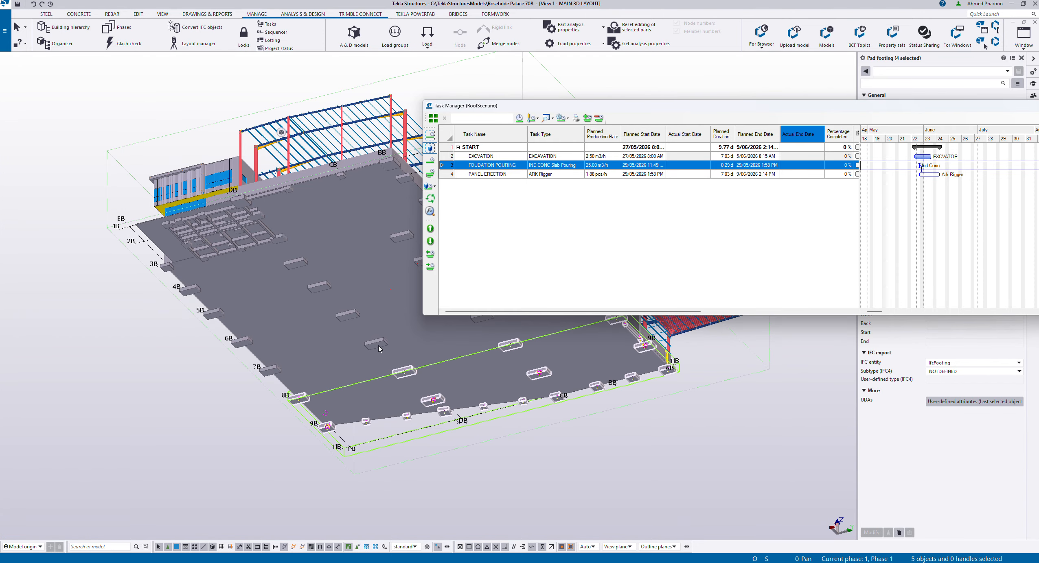
{"action": "left_click", "coordinate": [357, 324]}
Select two pad footings along grid line 7B and four along 6B, add them to the FOUDATION POURING task, and clear the selection
{"action": "left_click", "coordinate": [378, 346]}
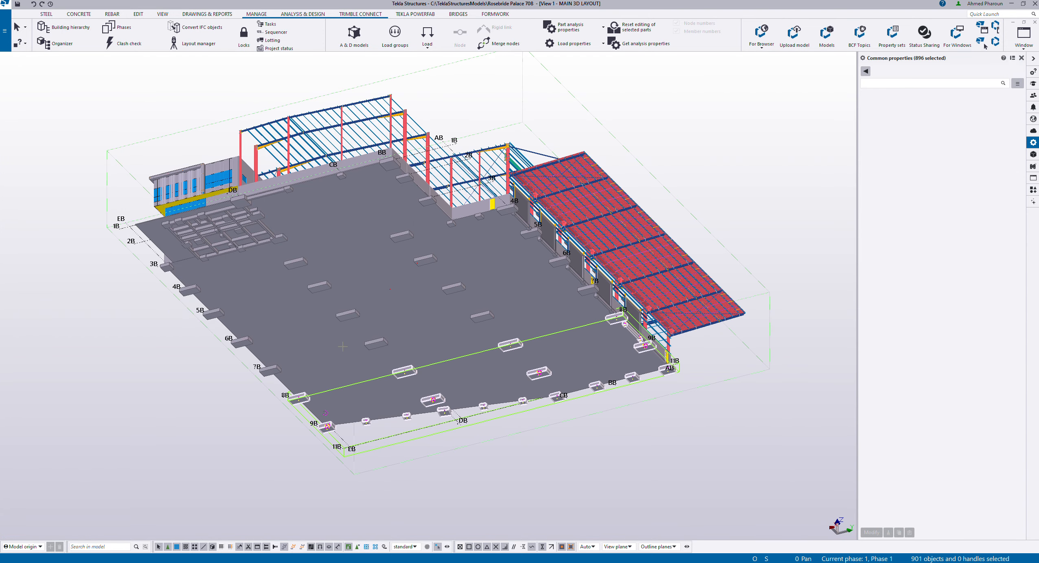
{"action": "left_click", "coordinate": [243, 345], "text": "ctrl"}
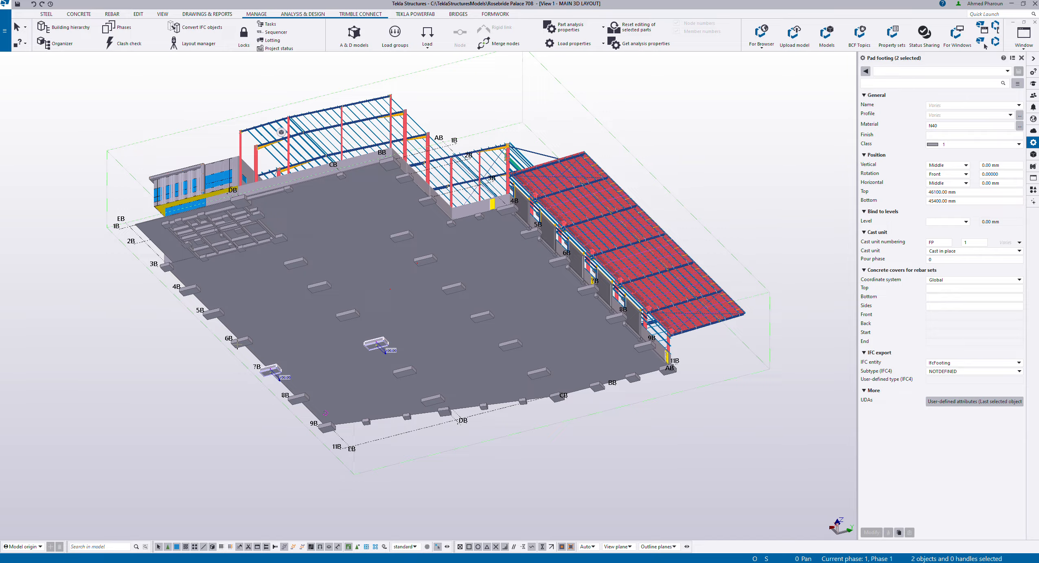
{"action": "left_click", "coordinate": [347, 316], "text": "ctrl"}
{"action": "left_click", "coordinate": [454, 287], "text": "ctrl"}
{"action": "left_click", "coordinate": [562, 261], "text": "ctrl"}
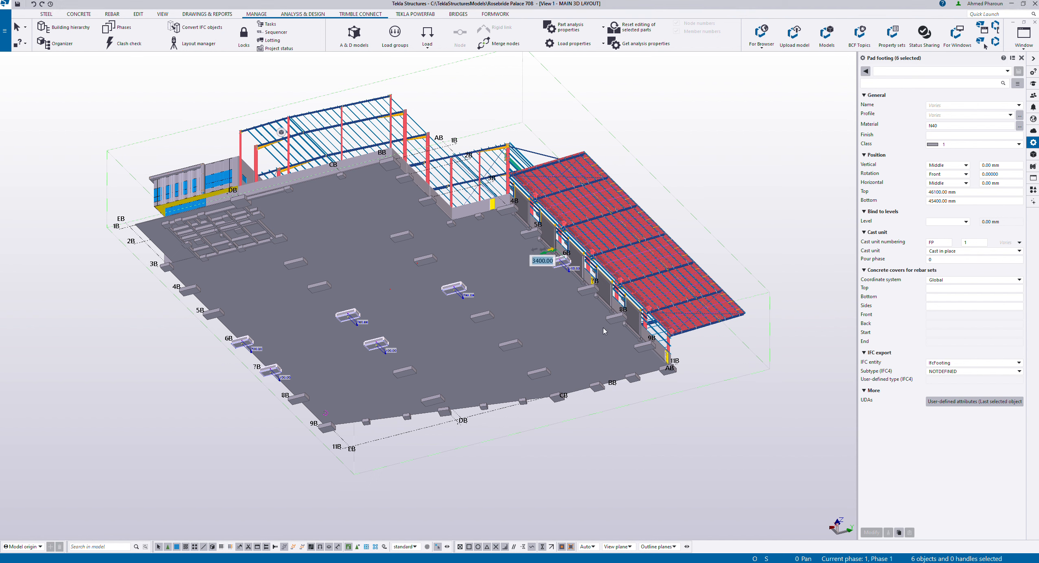
{"action": "right_click", "coordinate": [556, 264]}
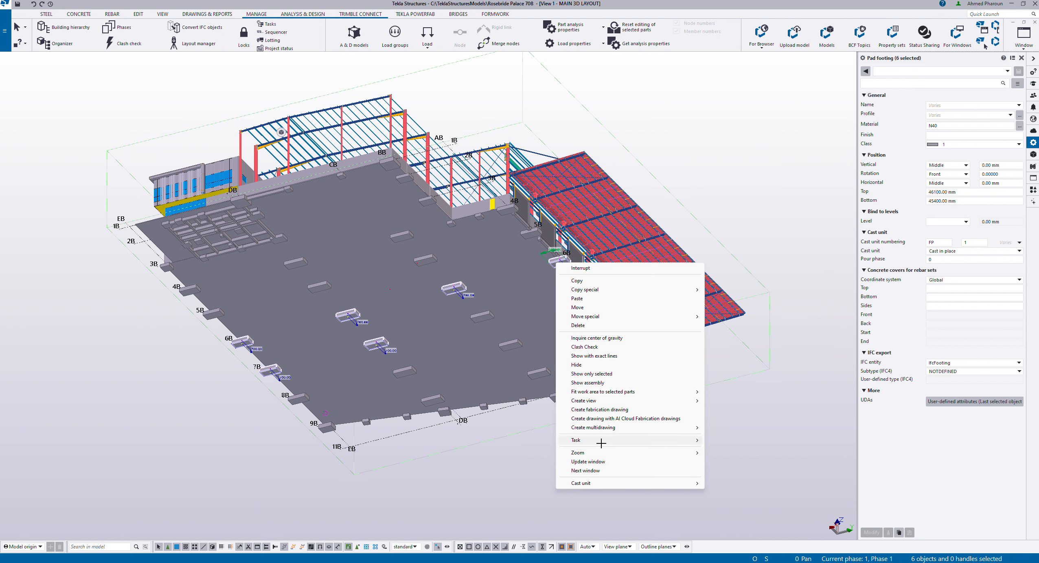
{"action": "mouse_move", "coordinate": [688, 442]}
{"action": "left_click", "coordinate": [735, 453]}
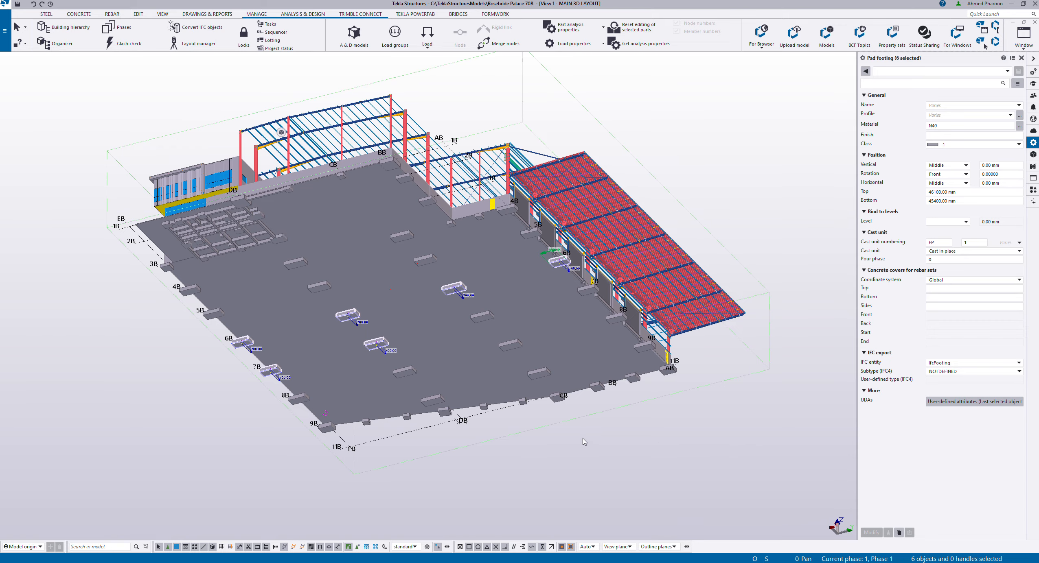
{"action": "left_click", "coordinate": [517, 489]}
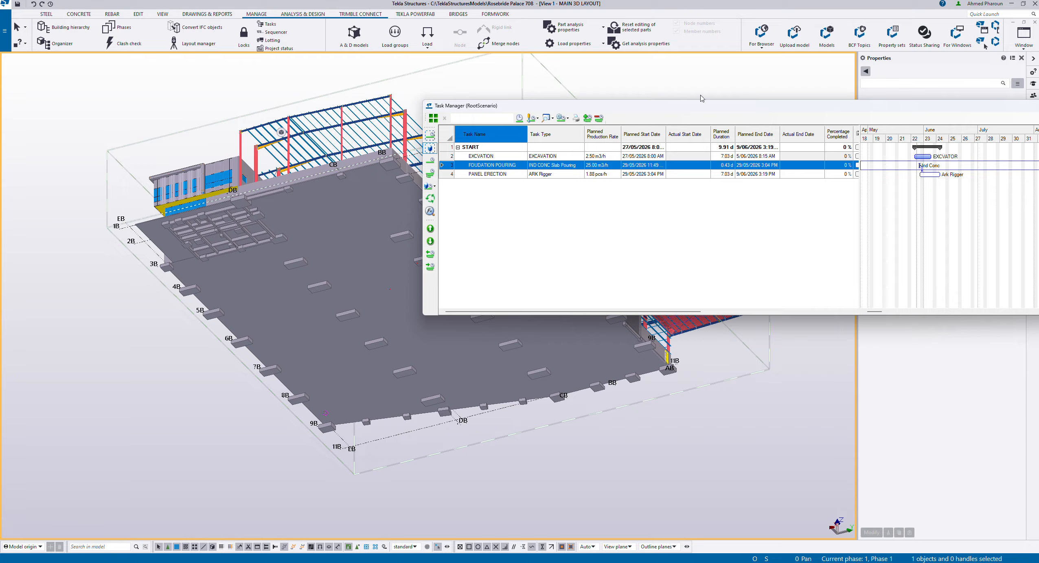
Check which foundations are linked to FOUDATION POURING and pick two unlinked pad footings along grid line 5B
{"action": "left_click", "coordinate": [942, 166]}
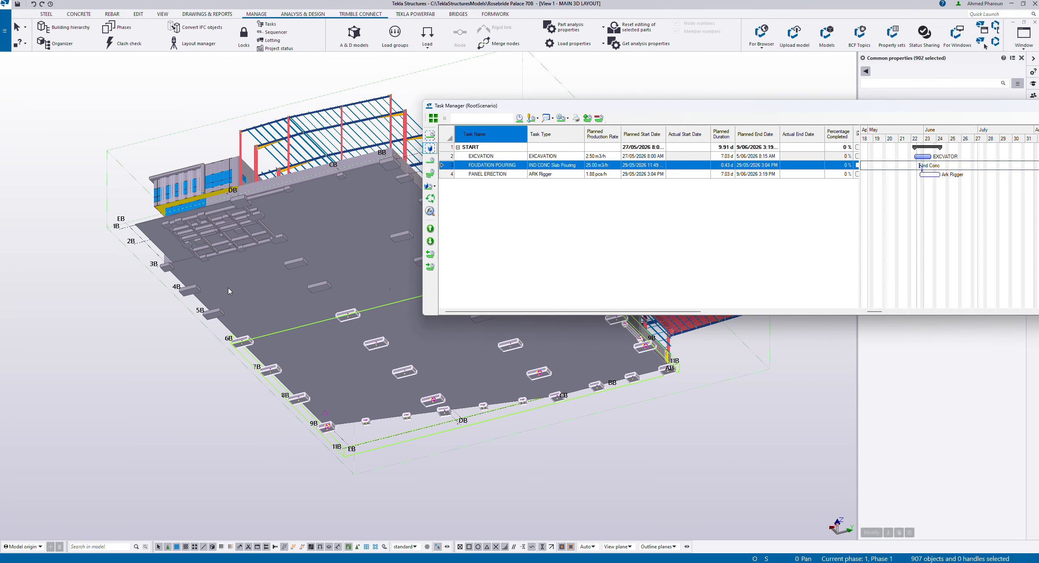
{"action": "left_click", "coordinate": [215, 316]}
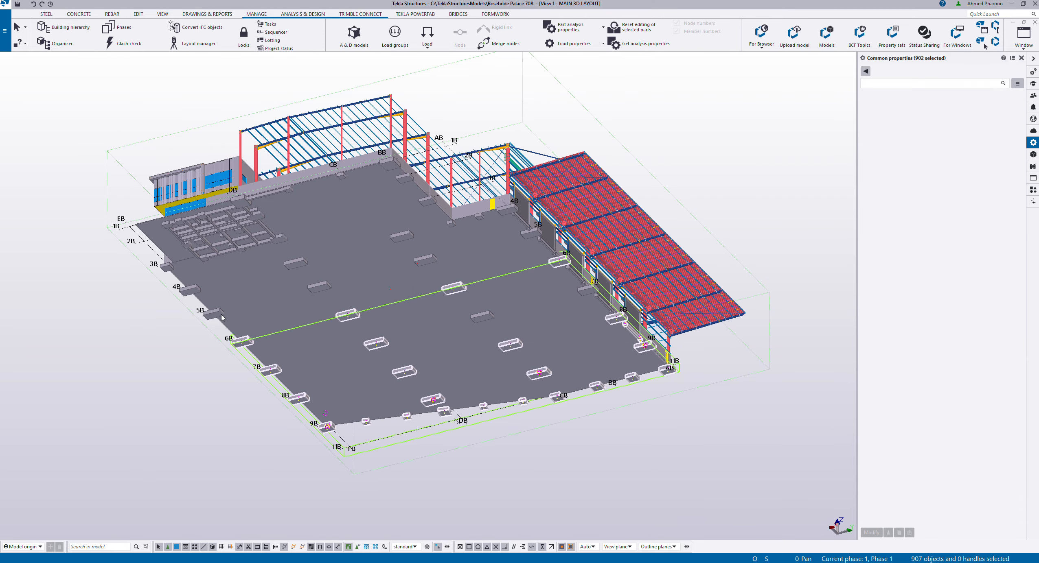
{"action": "left_click", "coordinate": [314, 288]}
Switch to the 3d-Rendered view, clear the selection, and show the model as a flat elevation focused on the foundation level
{"action": "key", "text": "ctrl+Tab"}
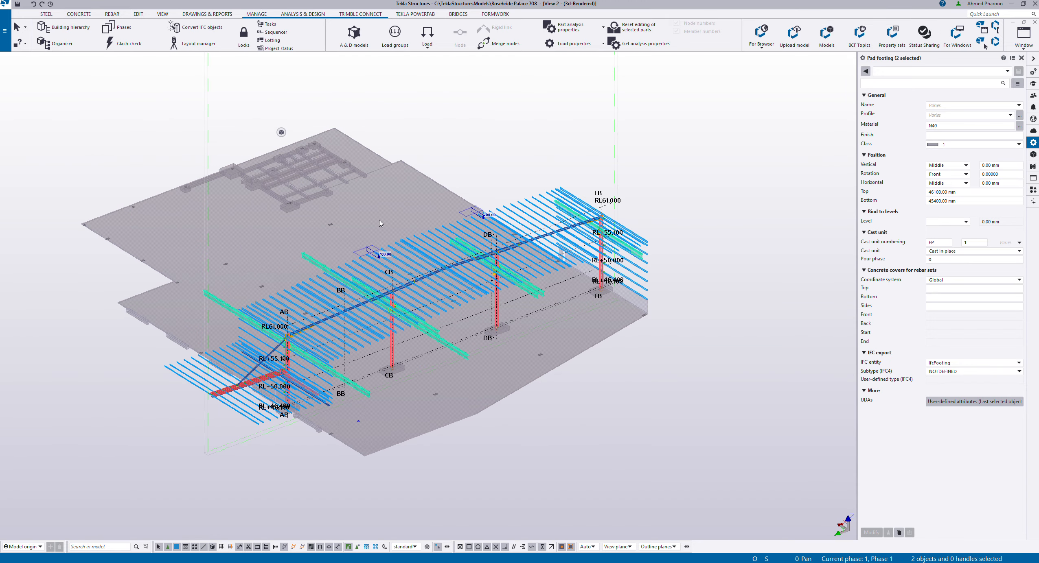
{"action": "left_click", "coordinate": [478, 121]}
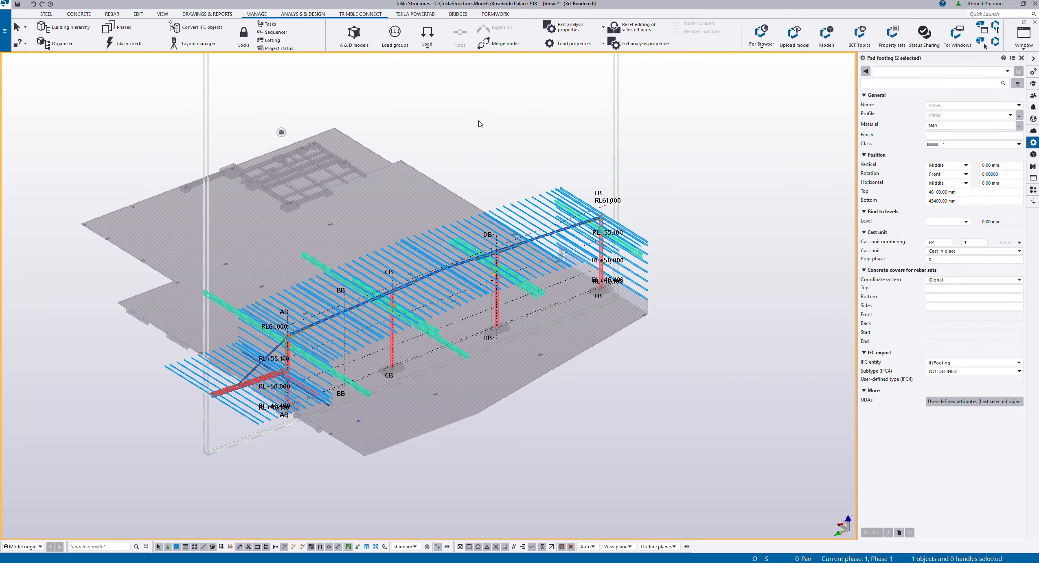
{"action": "key", "text": "ctrl+p"}
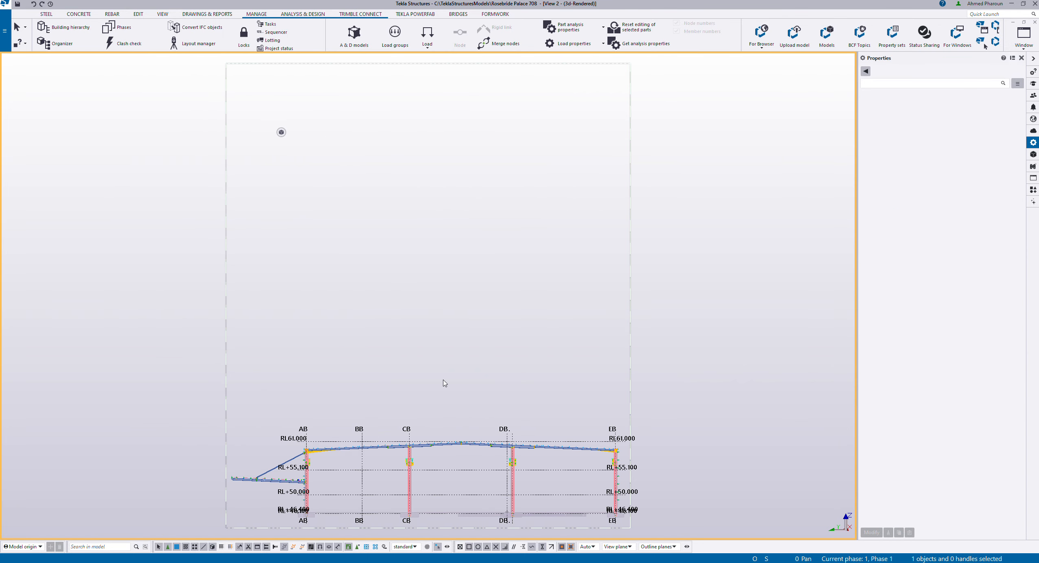
{"action": "middle_click_drag", "start_coordinate": [443, 381], "coordinate": [423, 229]}
{"action": "scroll", "coordinate": [407, 373], "scroll_direction": "up", "scroll_amount": 5}
{"action": "middle_click_drag", "start_coordinate": [687, 432], "coordinate": [509, 395]}
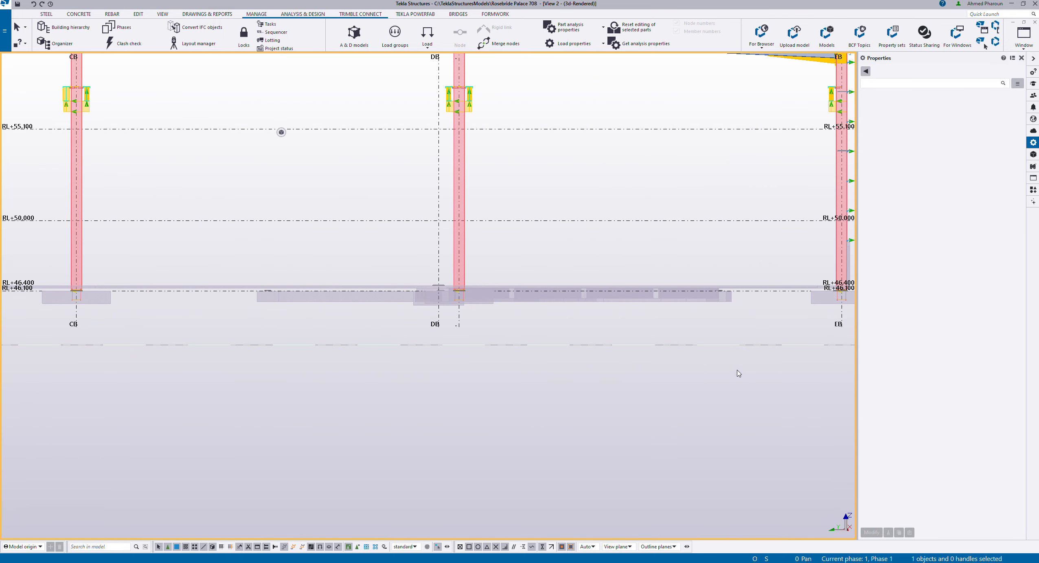
{"action": "middle_click_drag", "start_coordinate": [666, 384], "coordinate": [591, 397]}
Try to area-select the foundations below the RL+46.400 level in the elevation, and clear the selection
{"action": "left_click_drag", "start_coordinate": [819, 394], "coordinate": [147, 312]}
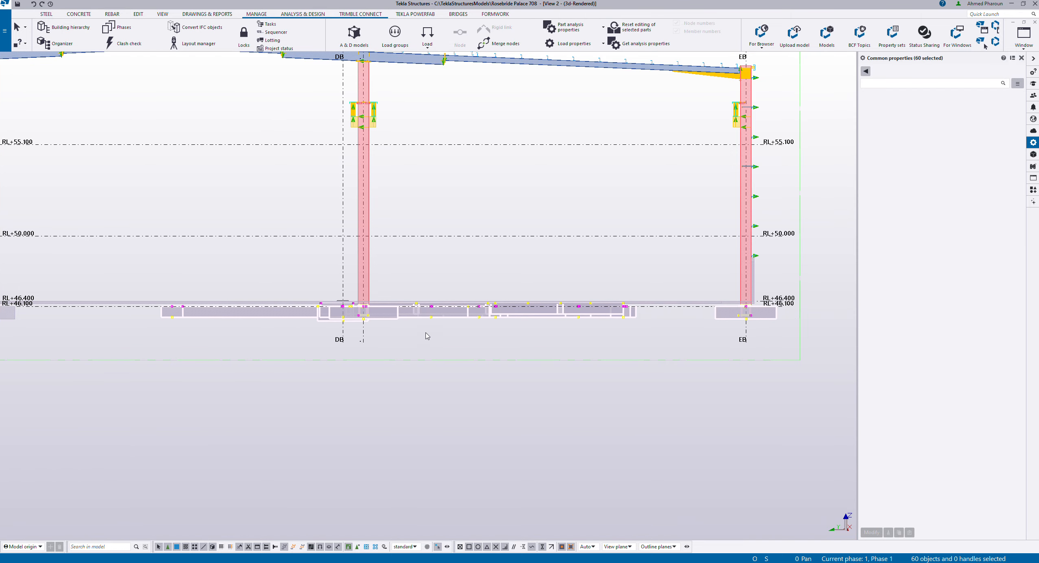
{"action": "left_click", "coordinate": [411, 360]}
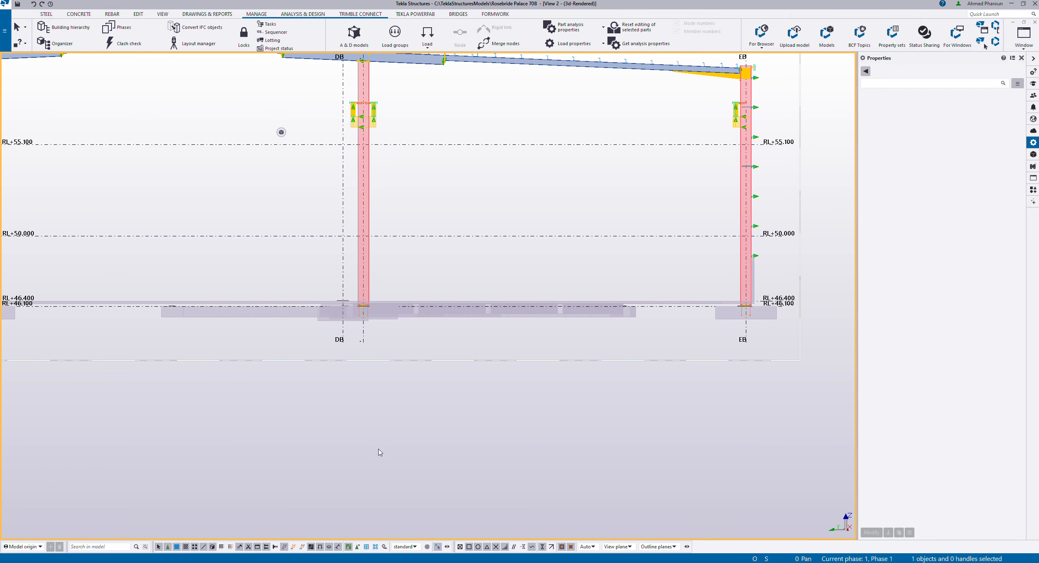
{"action": "double_click", "coordinate": [438, 360]}
{"action": "key", "text": "Escape"}
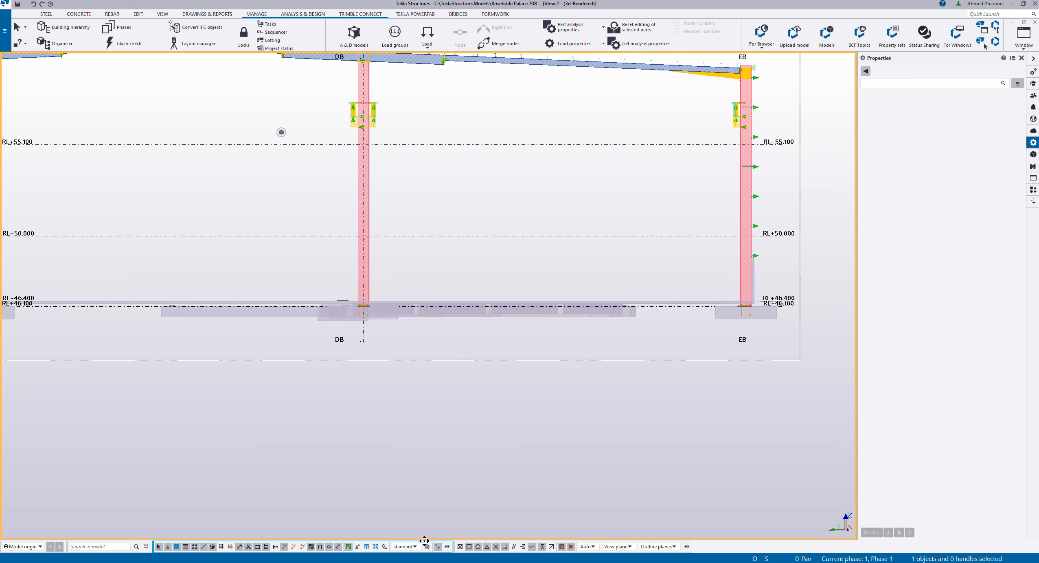
Set the selection filter to parts whose Material equals N40, taking the value from the model, and apply it
{"action": "left_click", "coordinate": [427, 546]}
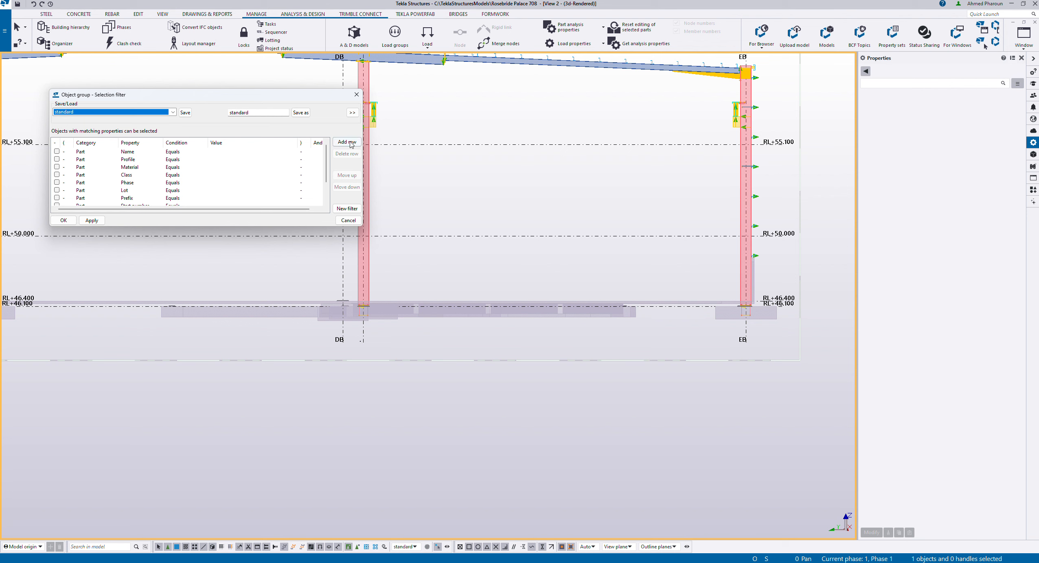
{"action": "left_click", "coordinate": [352, 145]}
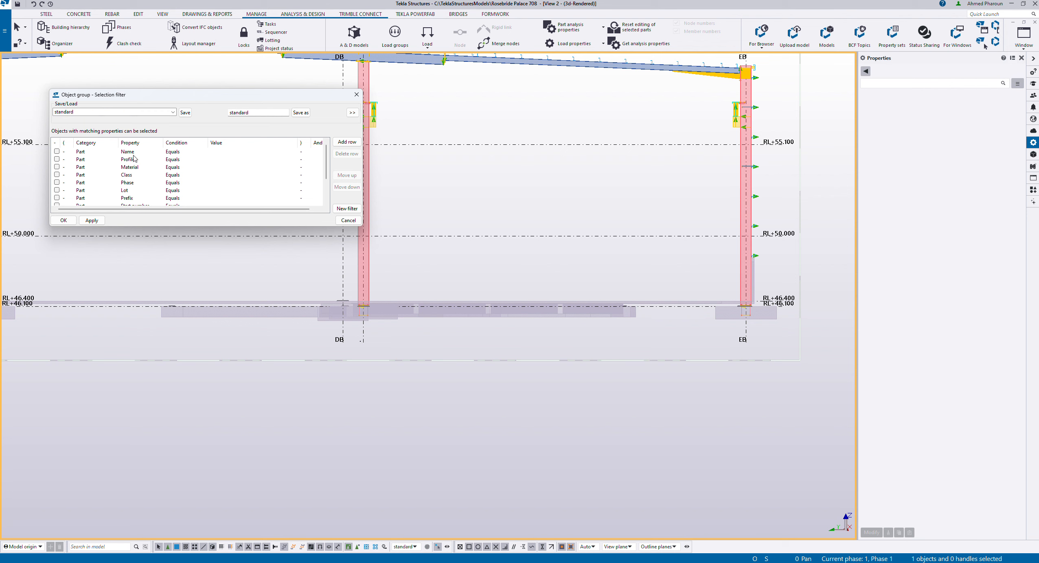
{"action": "left_click", "coordinate": [135, 152]}
{"action": "left_click", "coordinate": [141, 174]}
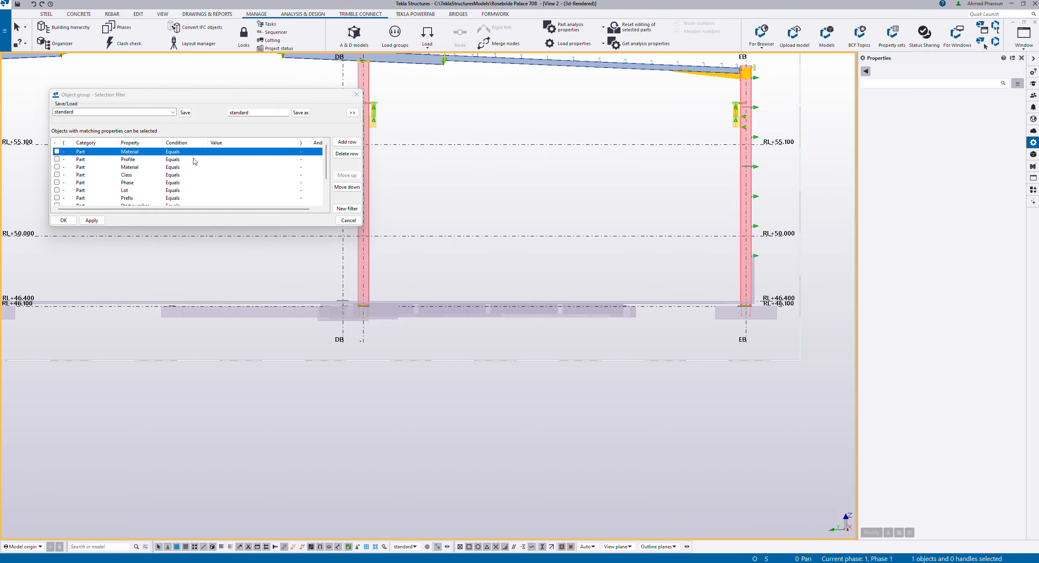
{"action": "left_click", "coordinate": [267, 153]}
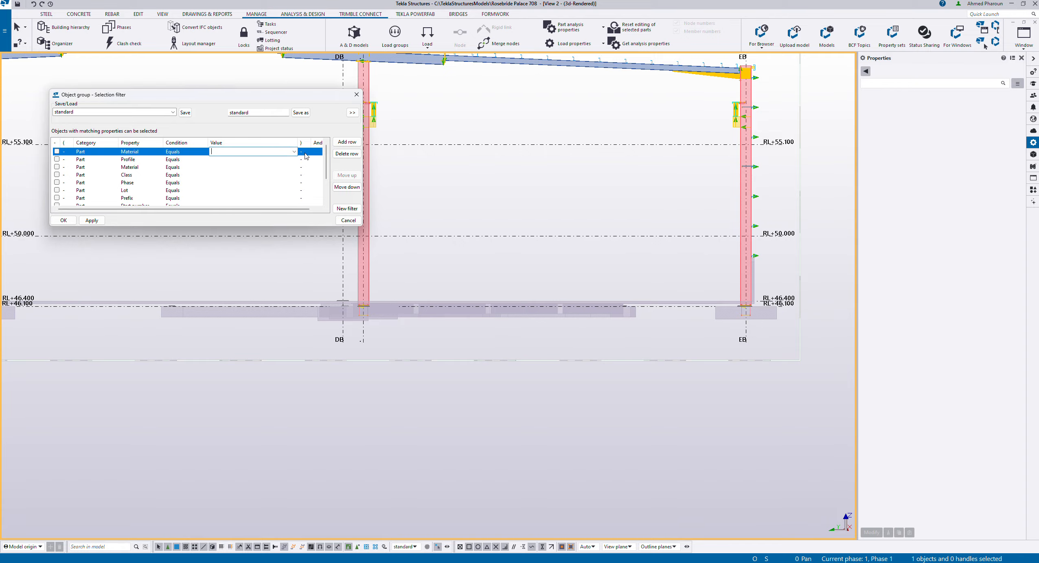
{"action": "left_click", "coordinate": [295, 152]}
{"action": "left_click", "coordinate": [228, 162]}
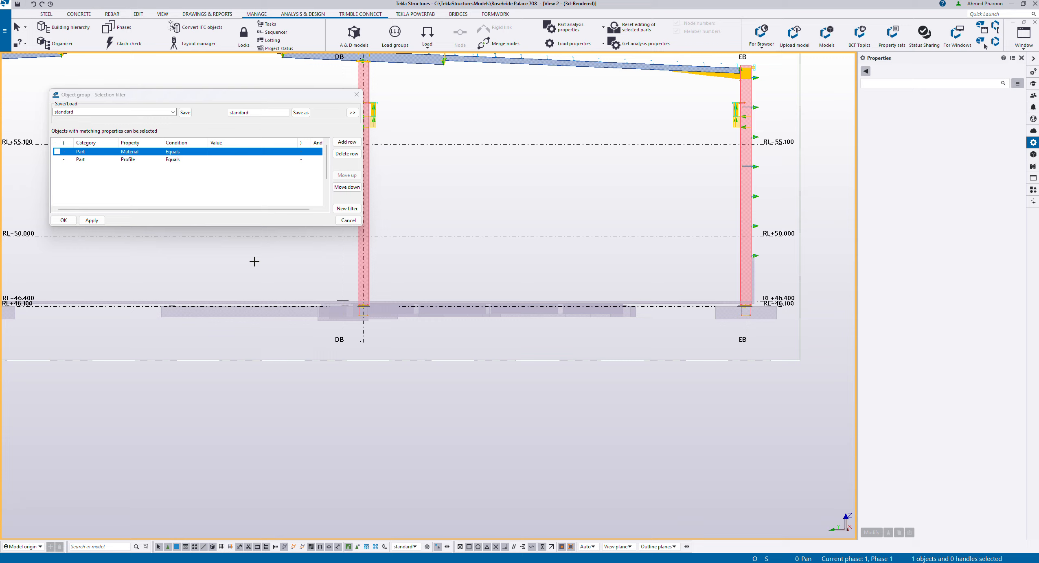
{"action": "left_click", "coordinate": [265, 324]}
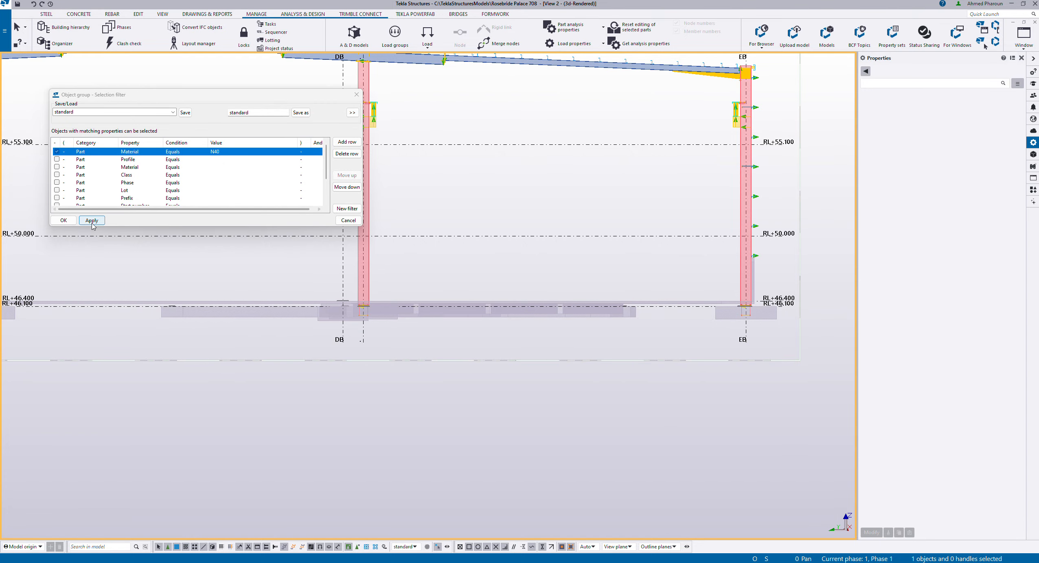
{"action": "left_click", "coordinate": [64, 220]}
Area-select all the filtered foundations in the elevation, add them to the FOUDATION POURING task, and clear the selection
{"action": "scroll", "coordinate": [378, 252], "scroll_direction": "down", "scroll_amount": 6}
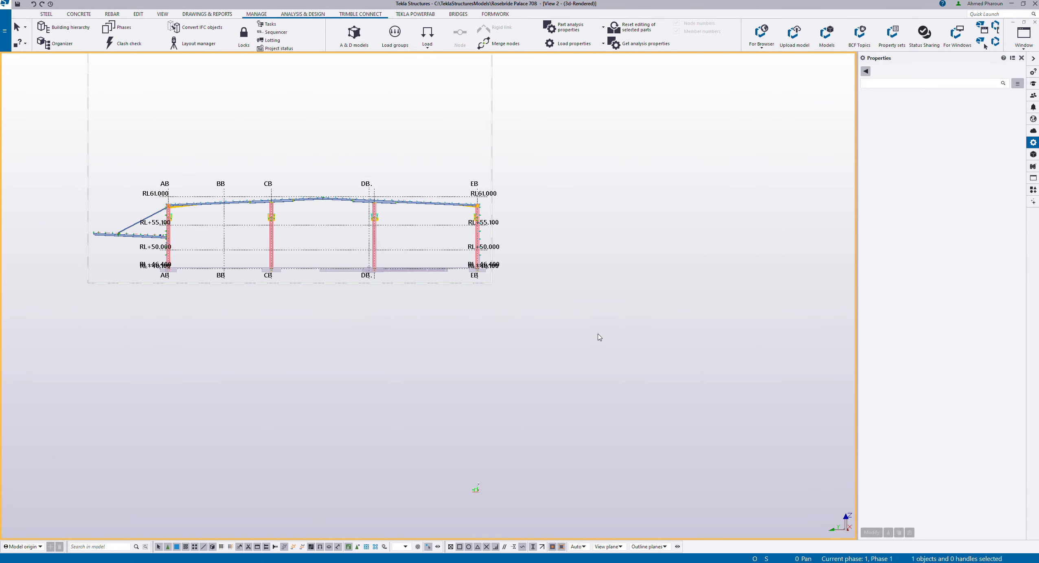
{"action": "left_click_drag", "start_coordinate": [601, 336], "coordinate": [137, 269]}
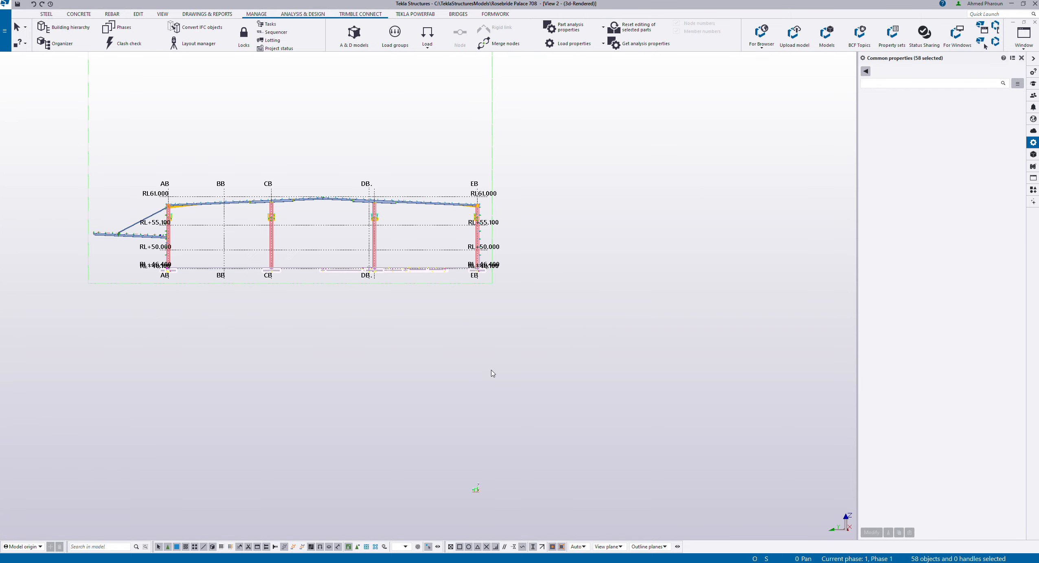
{"action": "right_click", "coordinate": [427, 271]}
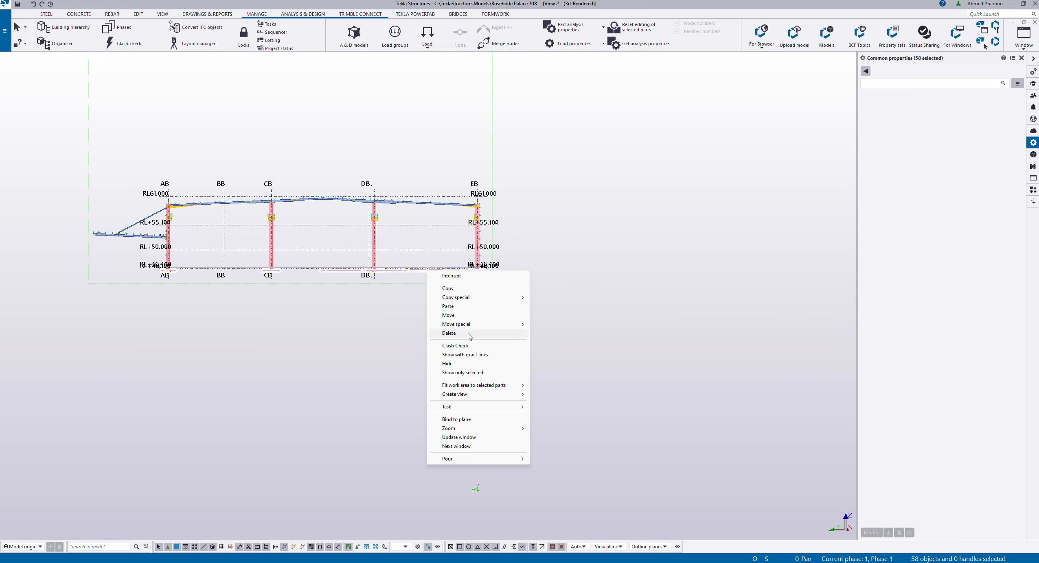
{"action": "mouse_move", "coordinate": [472, 407]}
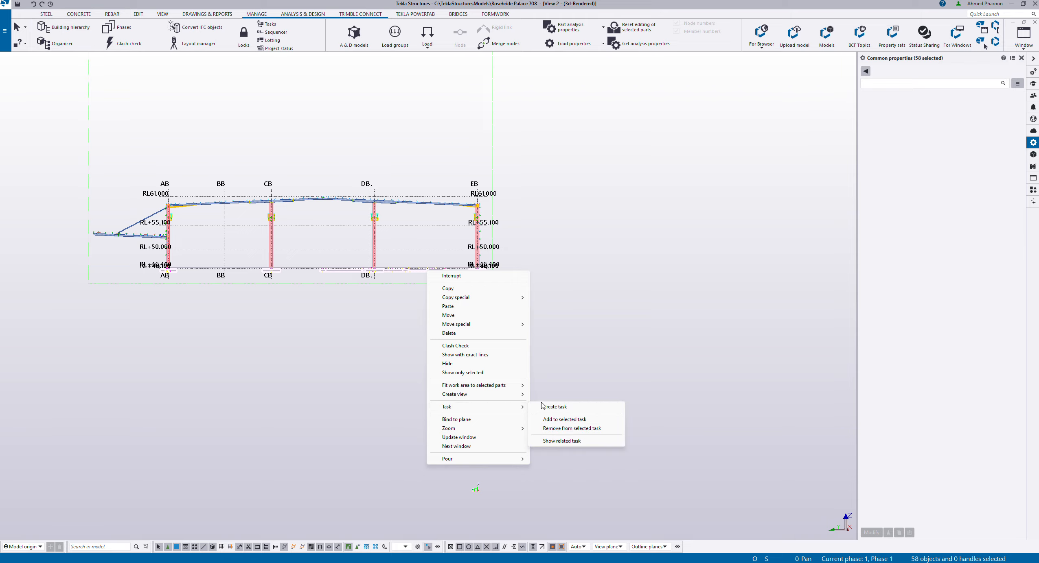
{"action": "left_click", "coordinate": [553, 421]}
{"action": "left_click", "coordinate": [379, 337]}
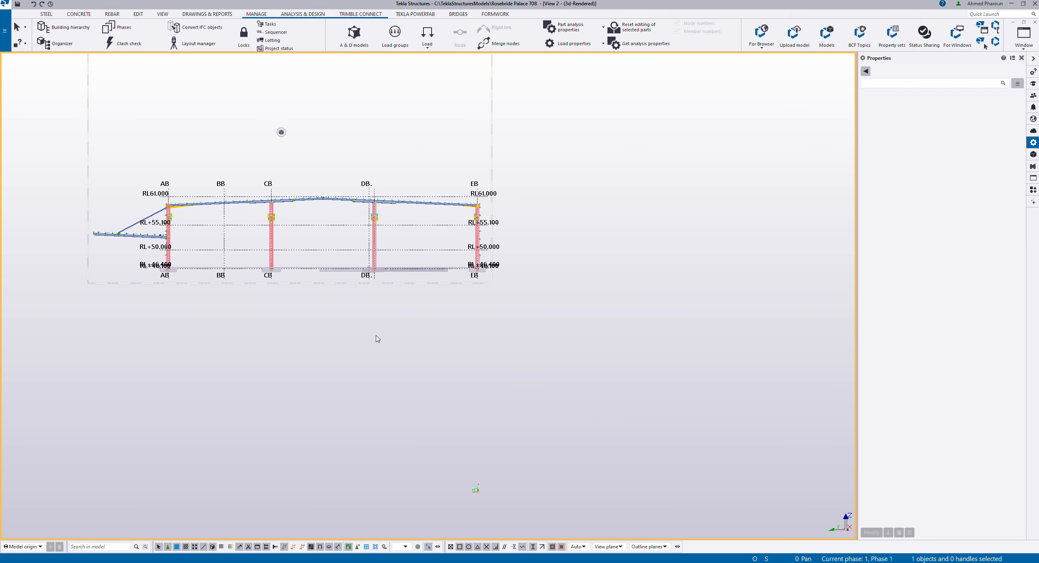
Return to Task Manager and check the FOUDATION POURING task with its linked foundations
{"action": "key", "text": "alt+Tab"}
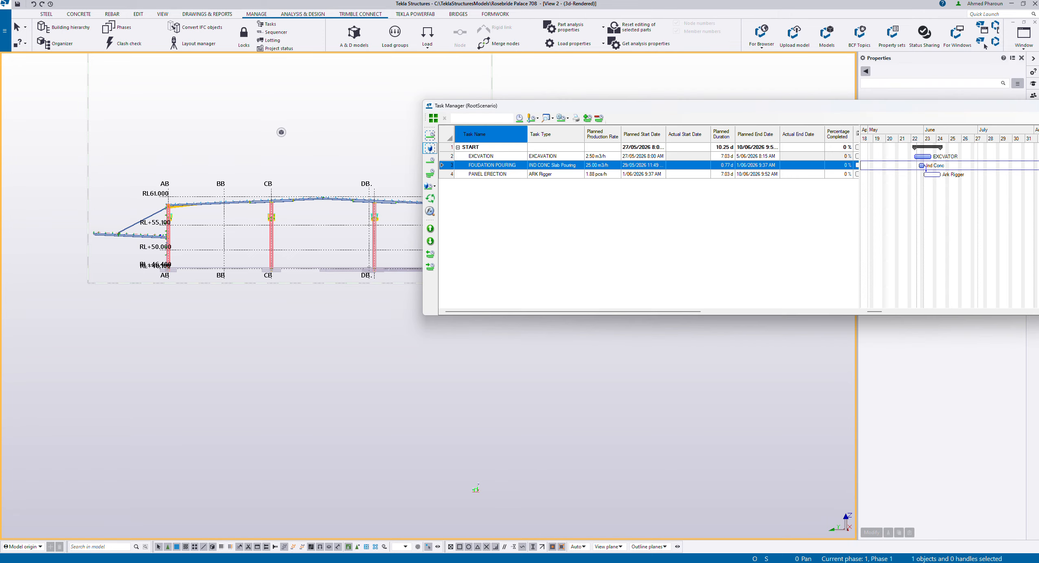
{"action": "left_click", "coordinate": [927, 166]}
{"action": "left_click", "coordinate": [319, 327]}
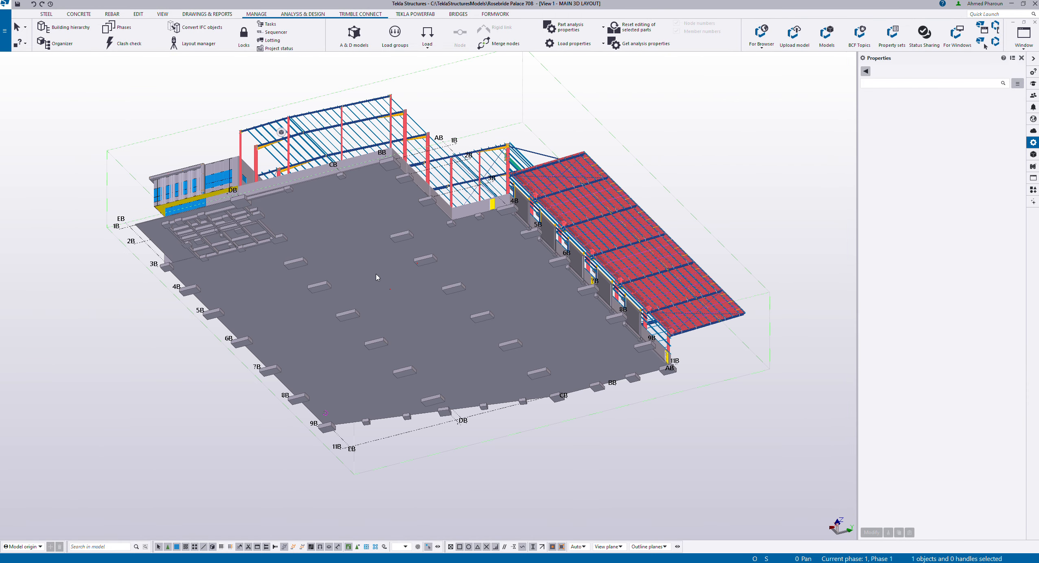
Select the eight concrete wall panels from grid DB around corner BB to grid 4B and add them to the FOUDATION POURING task
{"action": "scroll", "coordinate": [377, 277], "scroll_direction": "down", "scroll_amount": 3}
{"action": "scroll", "coordinate": [281, 222], "scroll_direction": "up", "scroll_amount": 5}
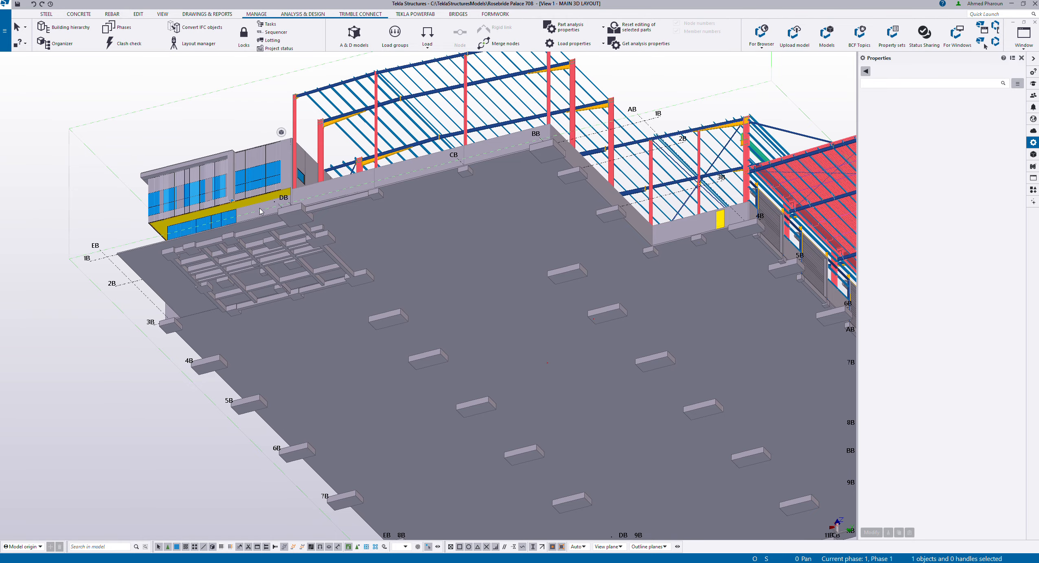
{"action": "left_click", "coordinate": [323, 194]}
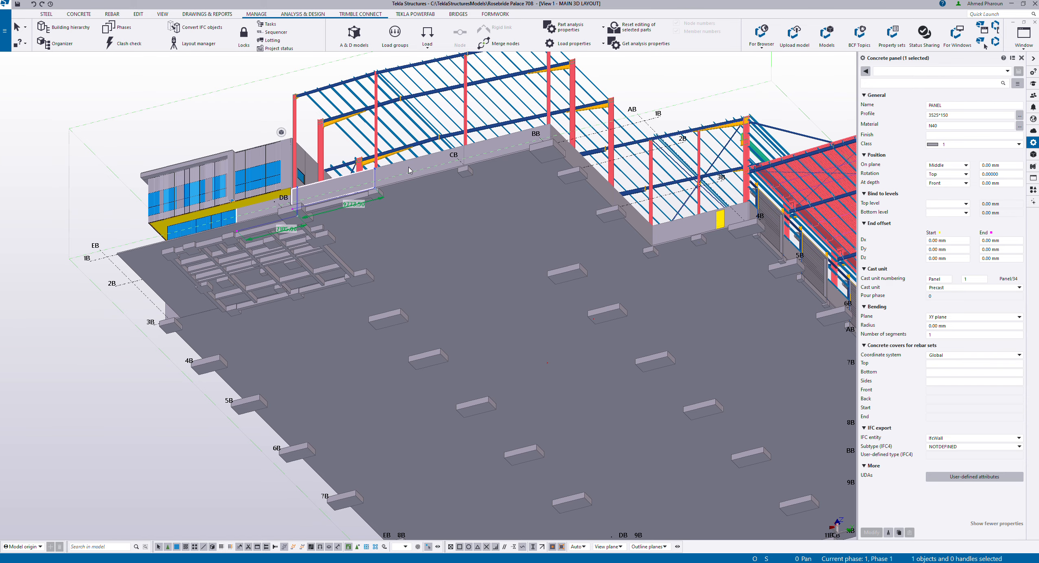
{"action": "left_click", "coordinate": [409, 170], "text": "ctrl"}
{"action": "left_click", "coordinate": [509, 151], "text": "ctrl"}
{"action": "left_click", "coordinate": [565, 147], "text": "ctrl"}
{"action": "left_click", "coordinate": [608, 191], "text": "ctrl"}
{"action": "left_click", "coordinate": [642, 221], "text": "ctrl"}
{"action": "left_click", "coordinate": [669, 228], "text": "ctrl"}
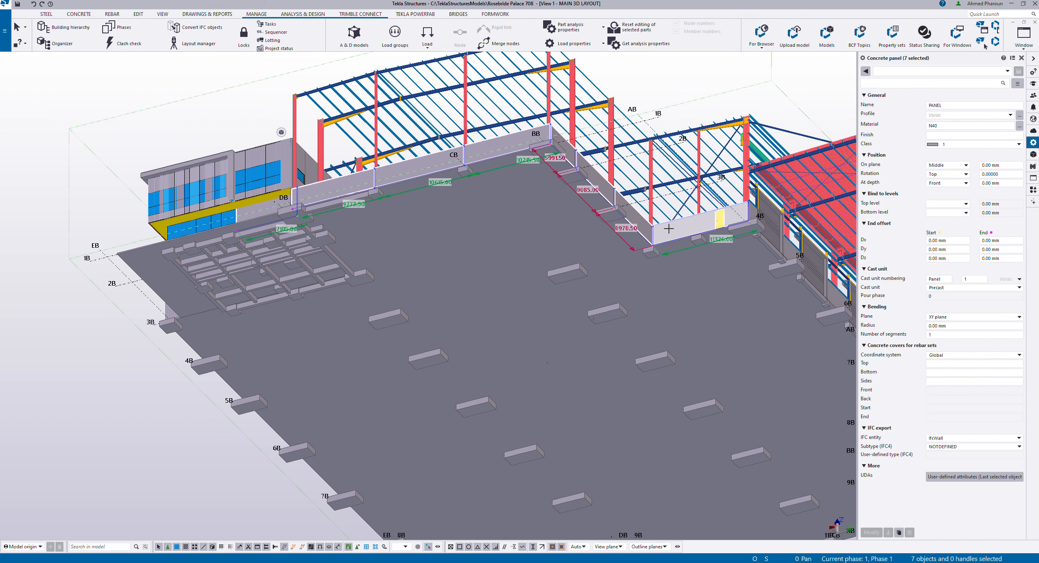
{"action": "right_click", "coordinate": [693, 219]}
{"action": "mouse_move", "coordinate": [726, 397]}
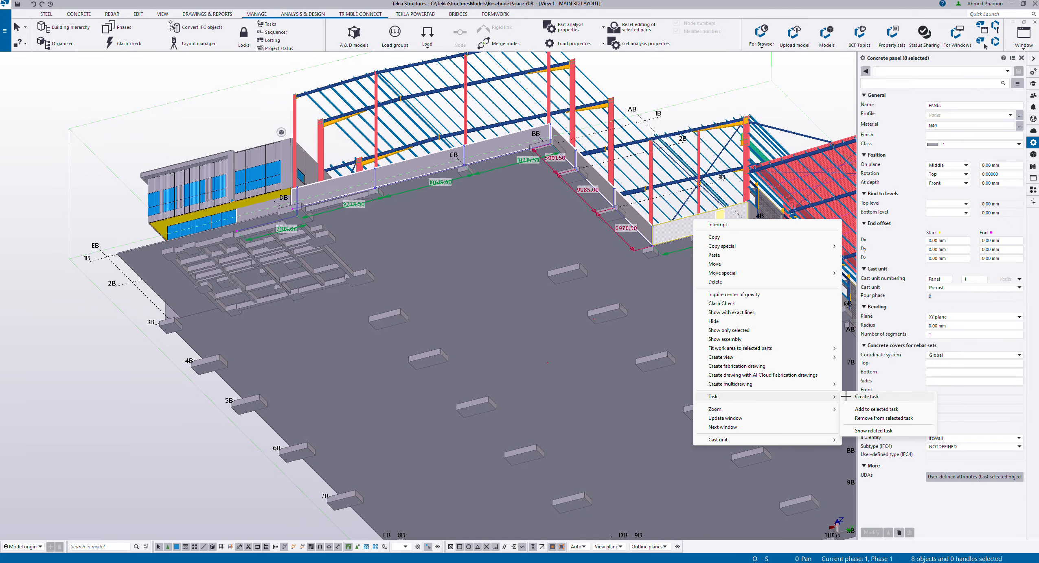
{"action": "left_click", "coordinate": [874, 409]}
{"action": "middle_click_drag", "start_coordinate": [712, 350], "coordinate": [341, 269]}
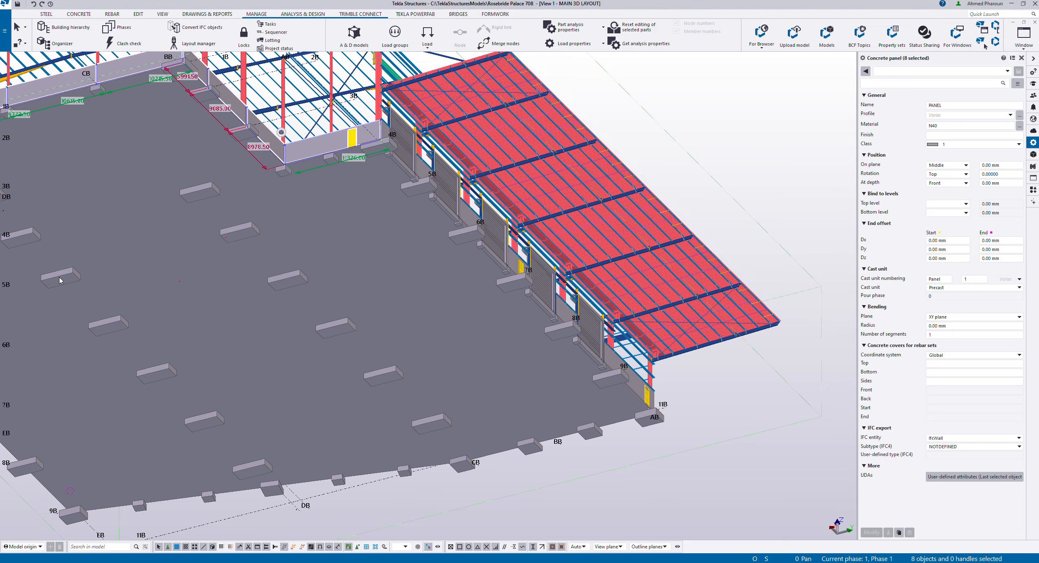
Make PANEL ERECTION the current task and try to add the eight concrete wall panels to it, accepting the dependency break
{"action": "key", "text": "alt+Tab"}
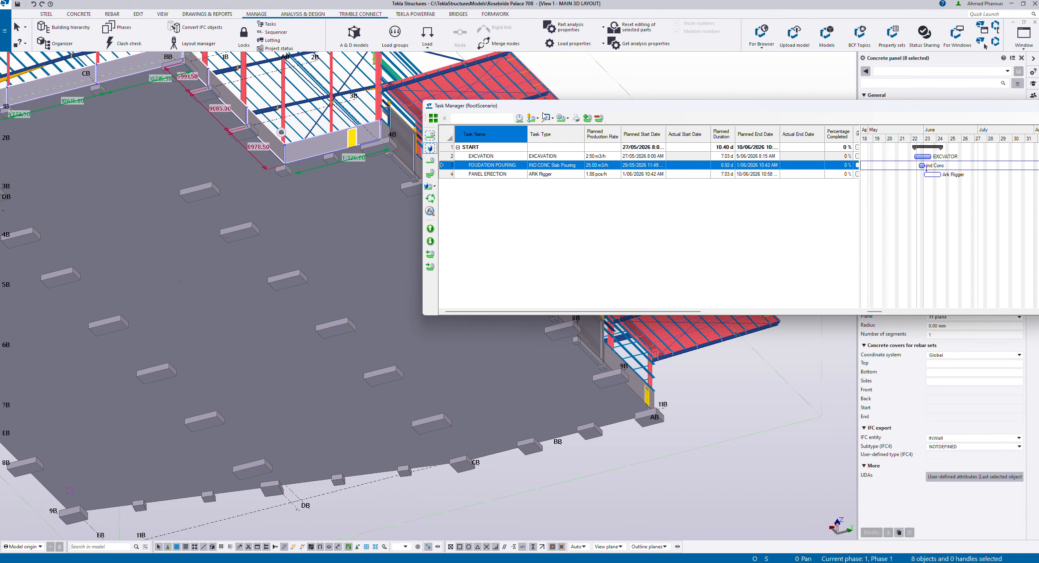
{"action": "left_click", "coordinate": [531, 175]}
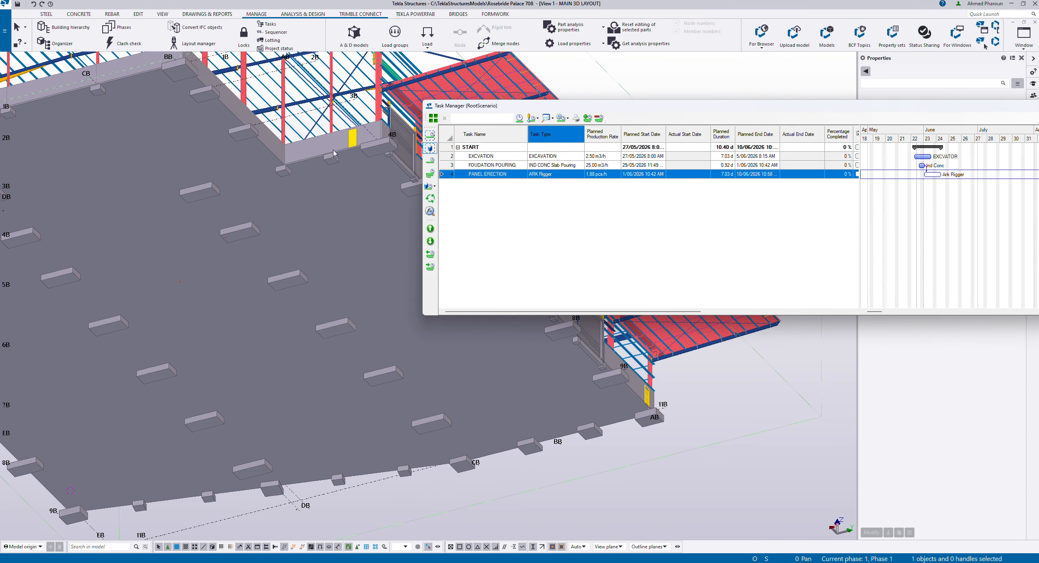
{"action": "left_click", "coordinate": [334, 153]}
{"action": "left_click", "coordinate": [266, 141], "text": "ctrl"}
{"action": "left_click", "coordinate": [232, 97], "text": "ctrl"}
{"action": "scroll", "coordinate": [194, 60], "scroll_direction": "up", "scroll_amount": 3}
{"action": "left_click", "coordinate": [194, 61], "text": "ctrl"}
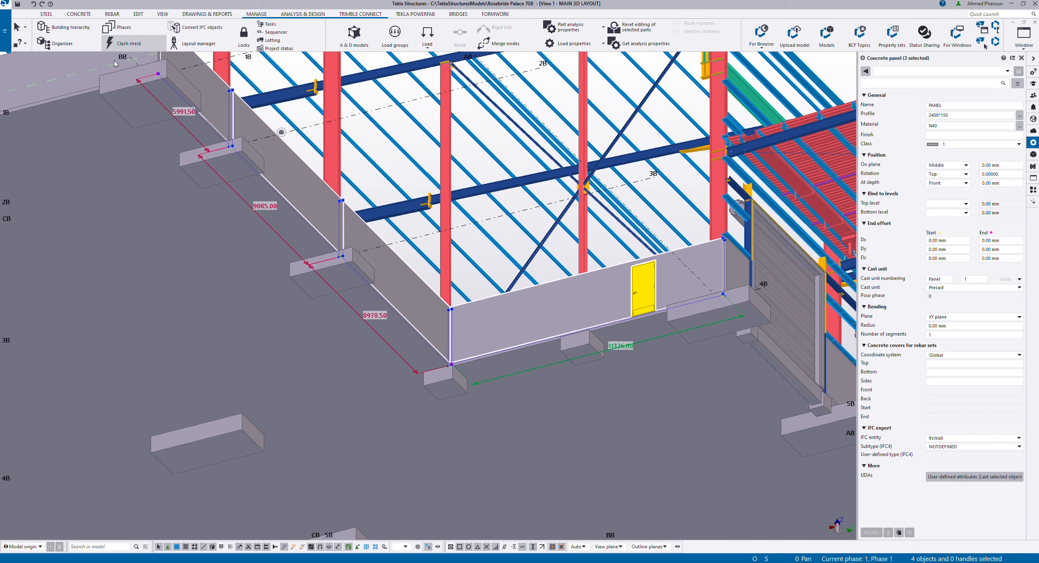
{"action": "left_click", "coordinate": [98, 74], "text": "ctrl"}
{"action": "scroll", "coordinate": [83, 66], "scroll_direction": "down", "scroll_amount": 5}
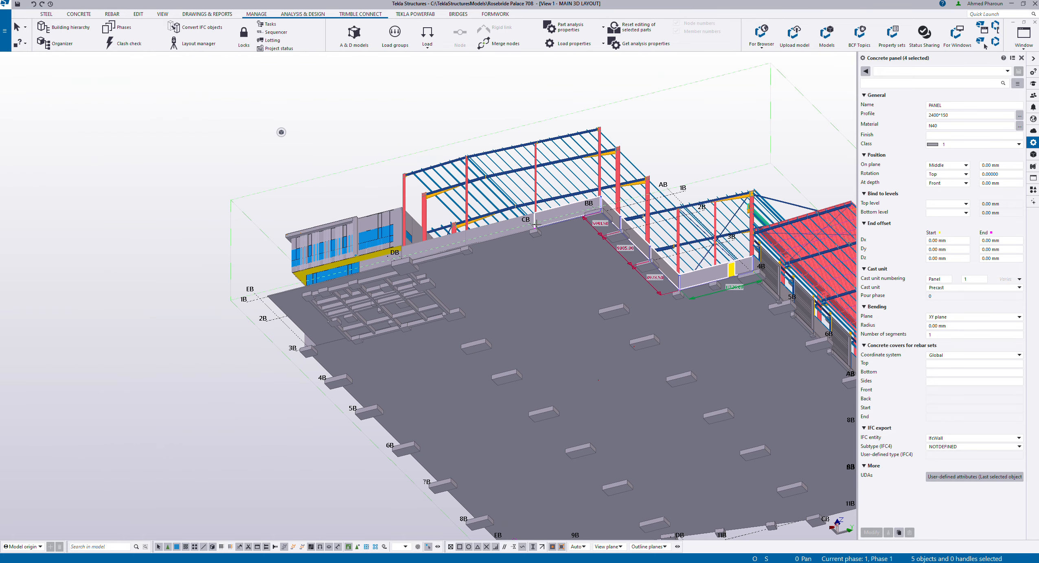
{"action": "scroll", "coordinate": [538, 224], "scroll_direction": "up", "scroll_amount": 3}
{"action": "left_click", "coordinate": [456, 232], "text": "ctrl"}
{"action": "left_click", "coordinate": [301, 269], "text": "ctrl"}
{"action": "left_click", "coordinate": [252, 294], "text": "ctrl"}
{"action": "right_click", "coordinate": [251, 292]}
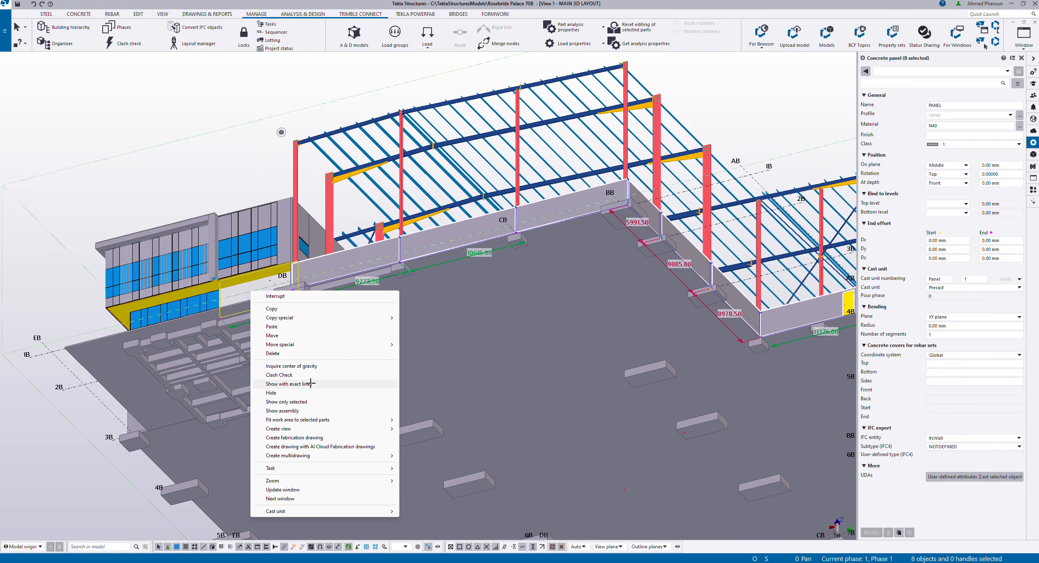
{"action": "mouse_move", "coordinate": [309, 468]}
{"action": "left_click", "coordinate": [448, 468]}
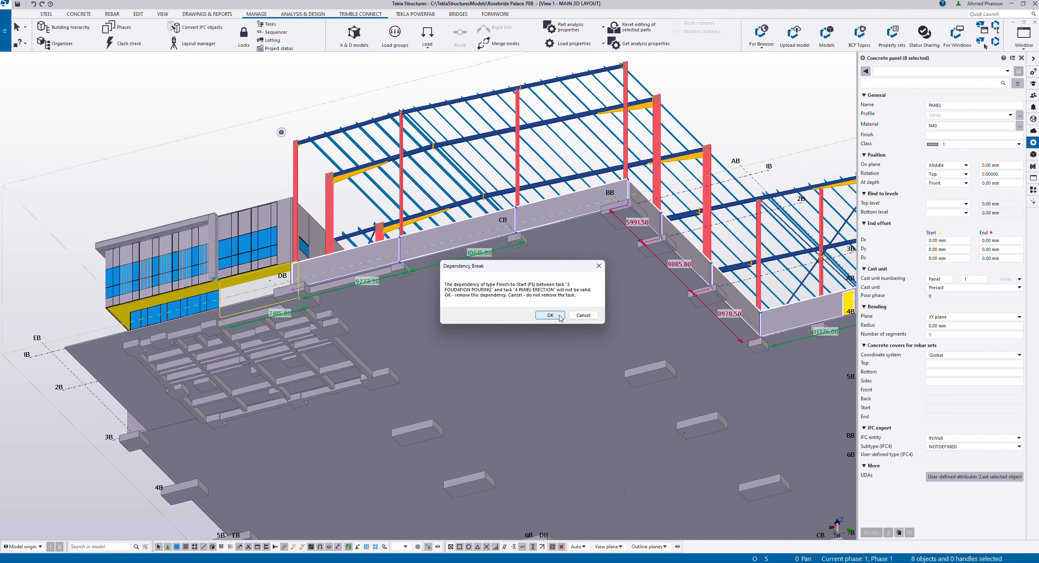
{"action": "left_click", "coordinate": [550, 316]}
Remove the eight selected wall panels from the PANEL ERECTION task, accepting the dependency break
{"action": "right_click", "coordinate": [470, 228]}
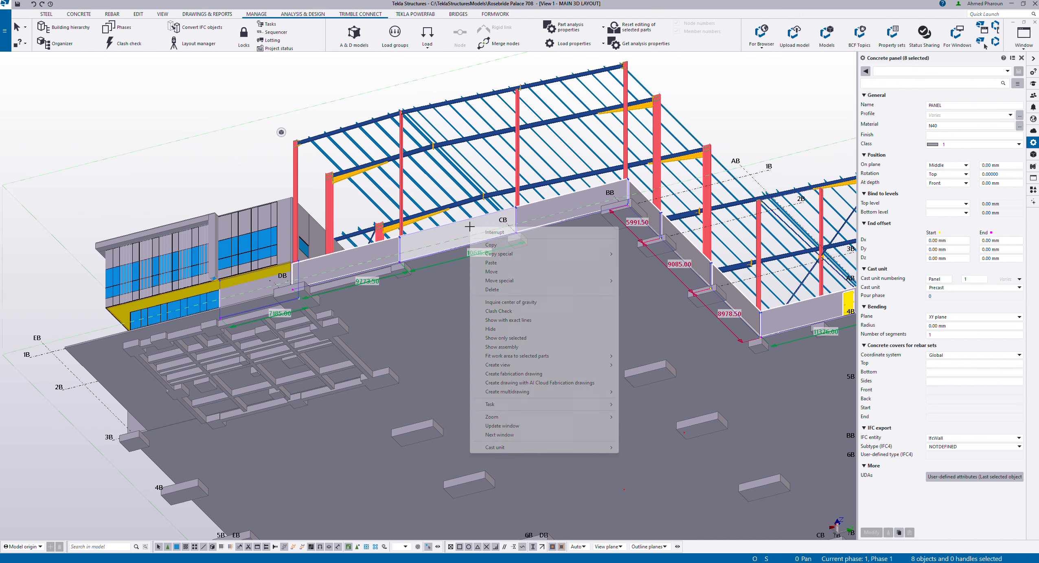
{"action": "mouse_move", "coordinate": [537, 404]}
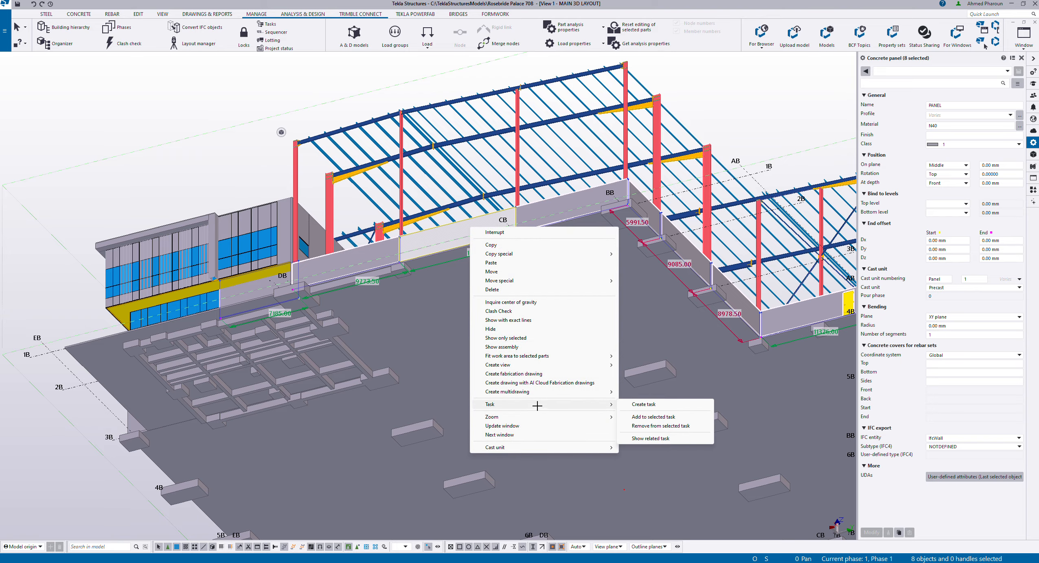
{"action": "left_click", "coordinate": [653, 426]}
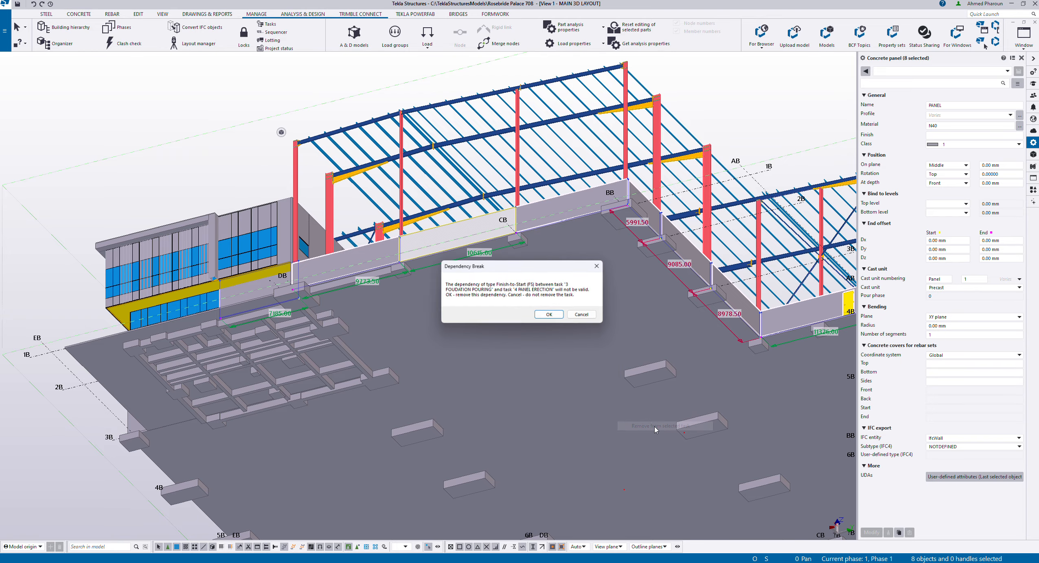
{"action": "left_click", "coordinate": [546, 313]}
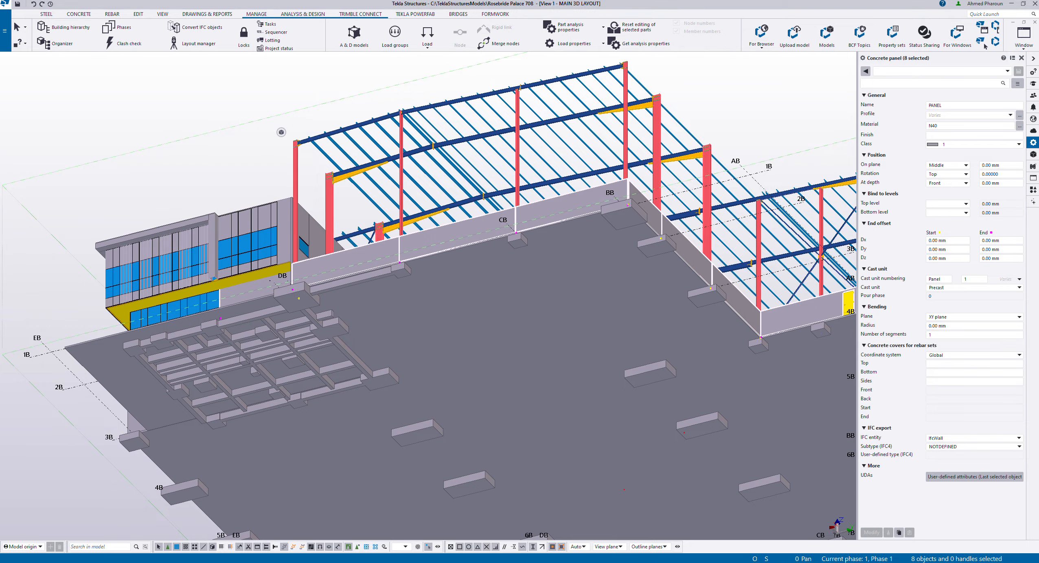
Highlight the FOUDATION POURING task's objects in the model and remove the 2400 mm high wall panels between grids DB and 4B from the task
{"action": "left_click", "coordinate": [270, 24]}
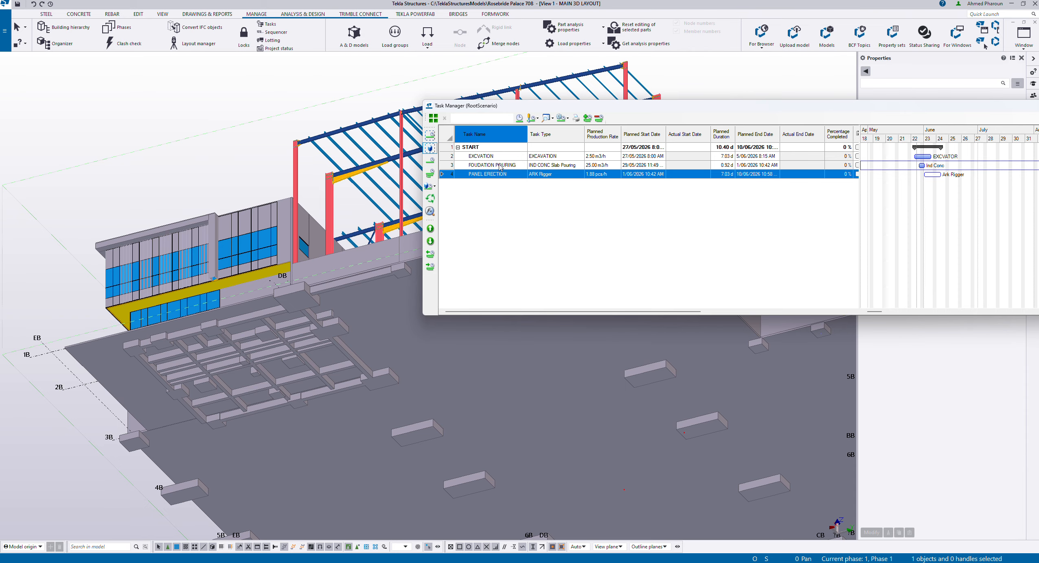
{"action": "left_click", "coordinate": [500, 167]}
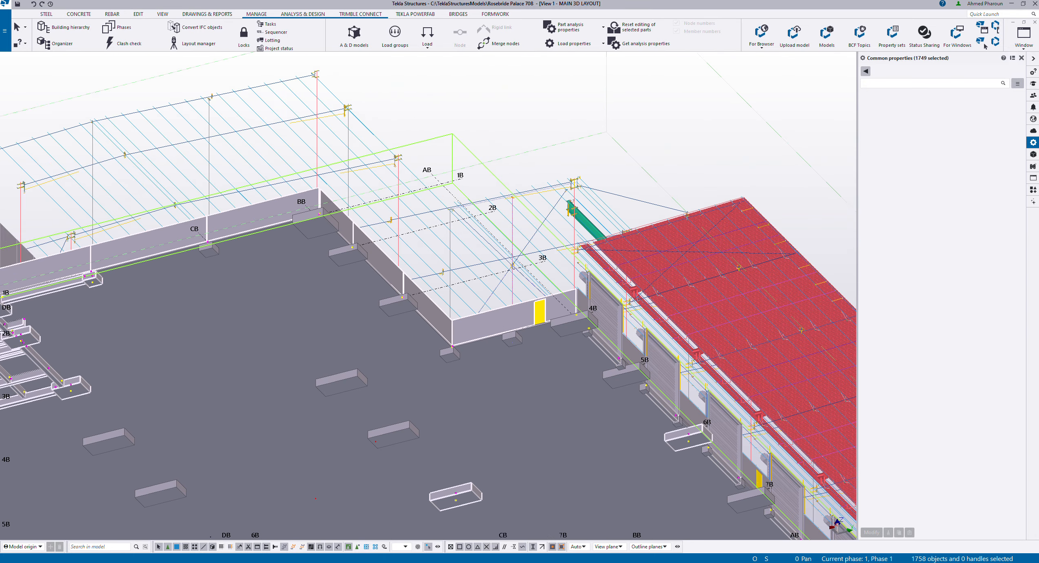
{"action": "middle_click_drag", "start_coordinate": [193, 276], "coordinate": [153, 276]}
{"action": "middle_click_drag", "start_coordinate": [395, 216], "coordinate": [405, 212]}
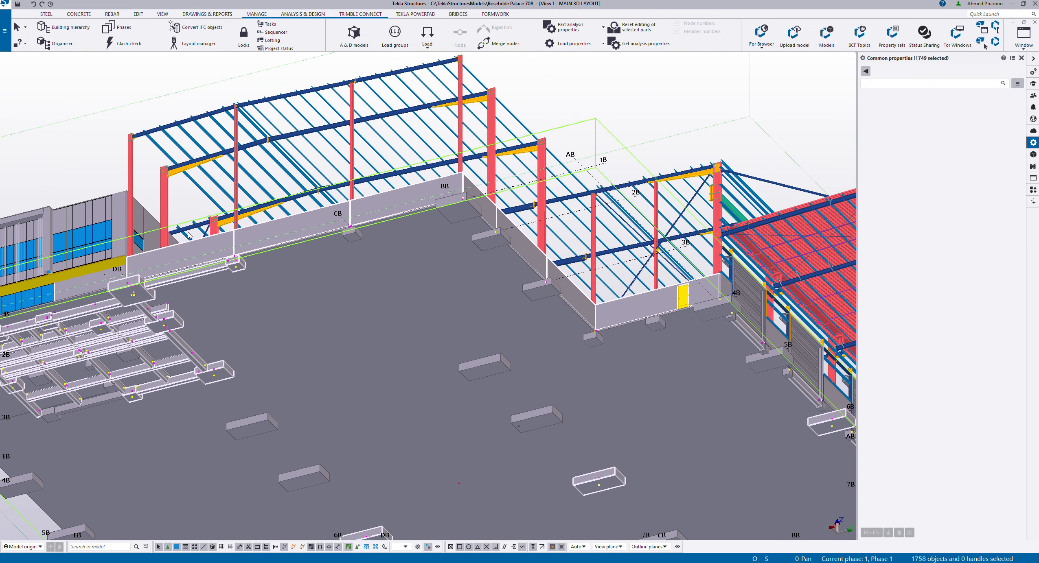
{"action": "left_click", "coordinate": [196, 249]}
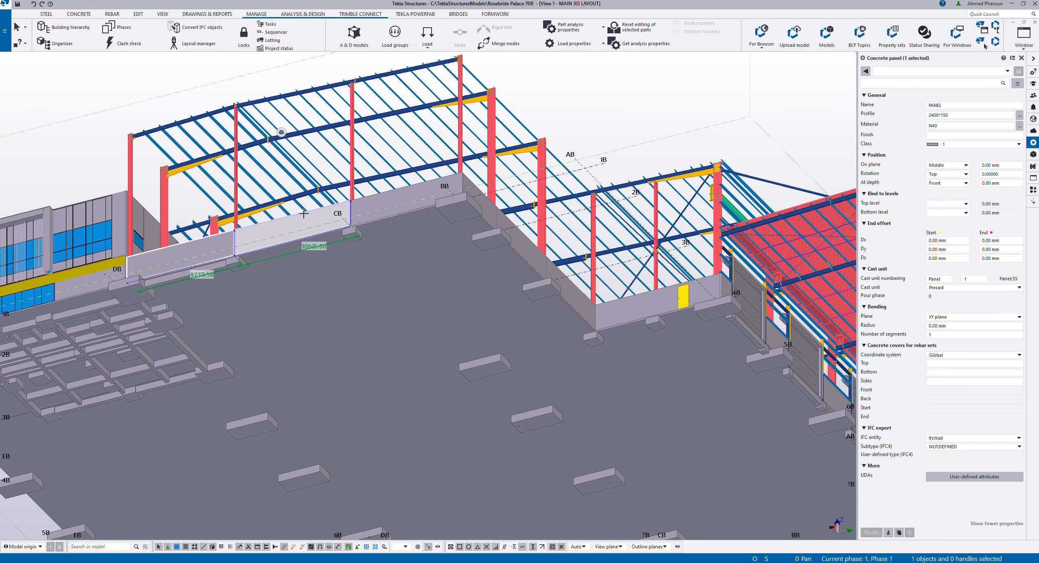
{"action": "left_click", "coordinate": [450, 192], "text": "shift"}
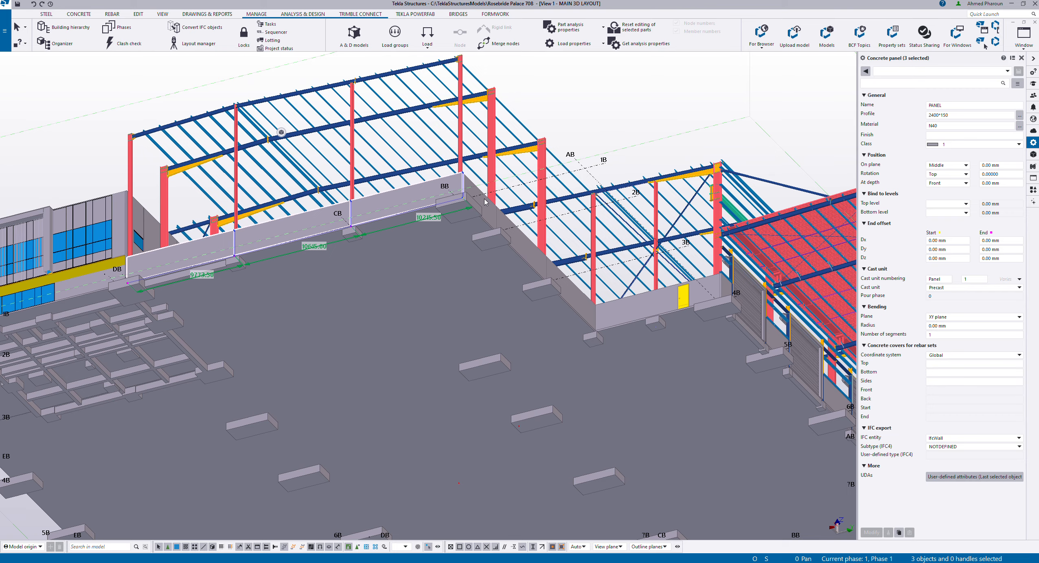
{"action": "left_click", "coordinate": [534, 254], "text": "shift"}
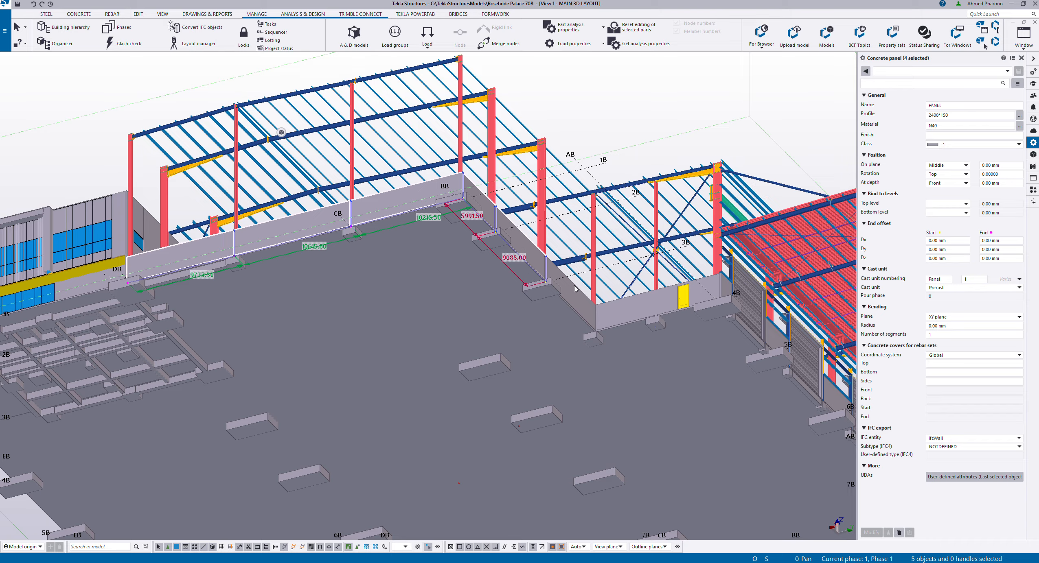
{"action": "left_click", "coordinate": [578, 296], "text": "shift"}
{"action": "left_click", "coordinate": [626, 308], "text": "shift"}
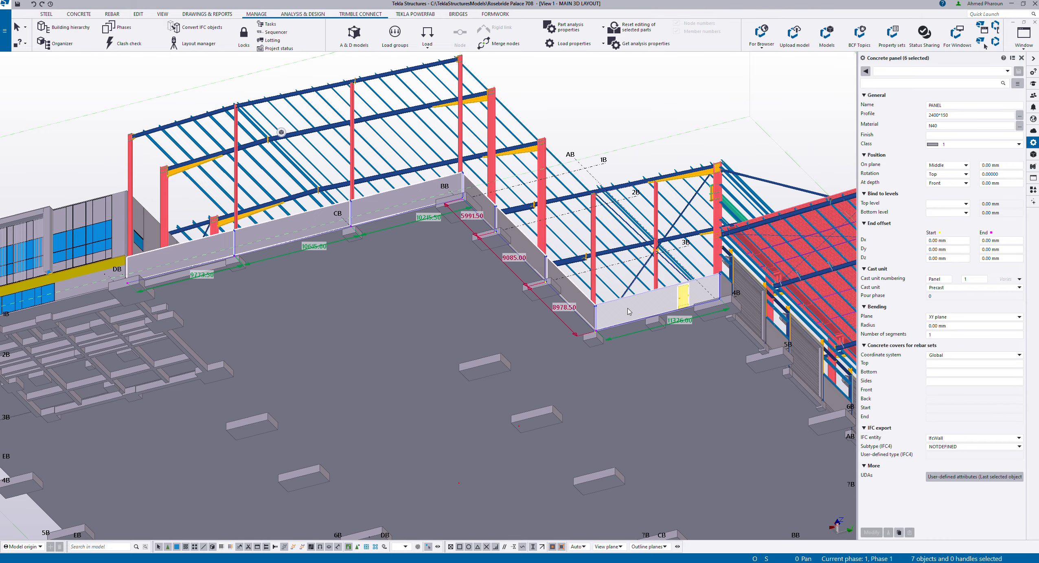
{"action": "right_click", "coordinate": [629, 310]}
{"action": "mouse_move", "coordinate": [670, 484]}
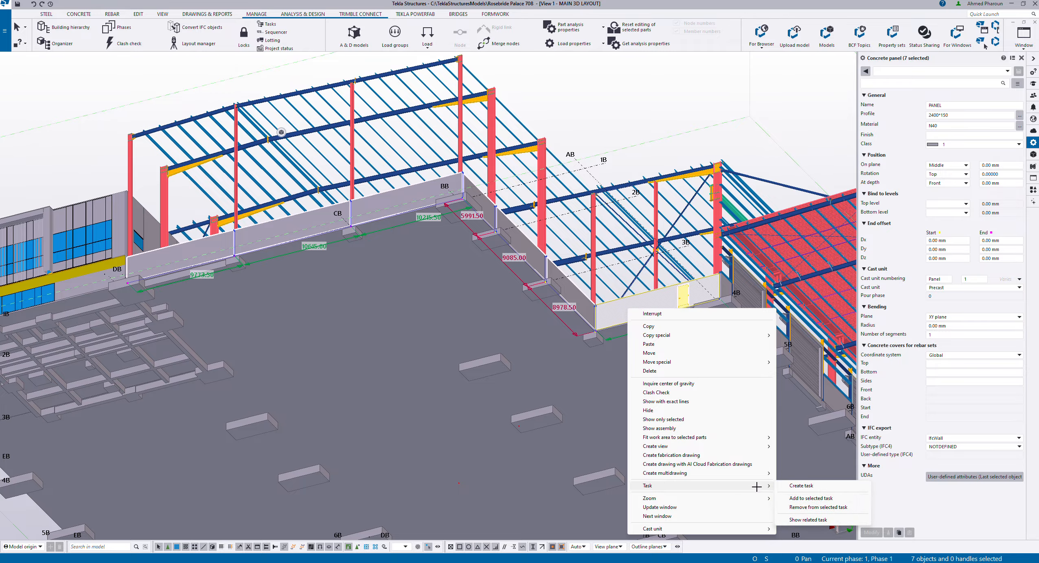
{"action": "left_click", "coordinate": [814, 506]}
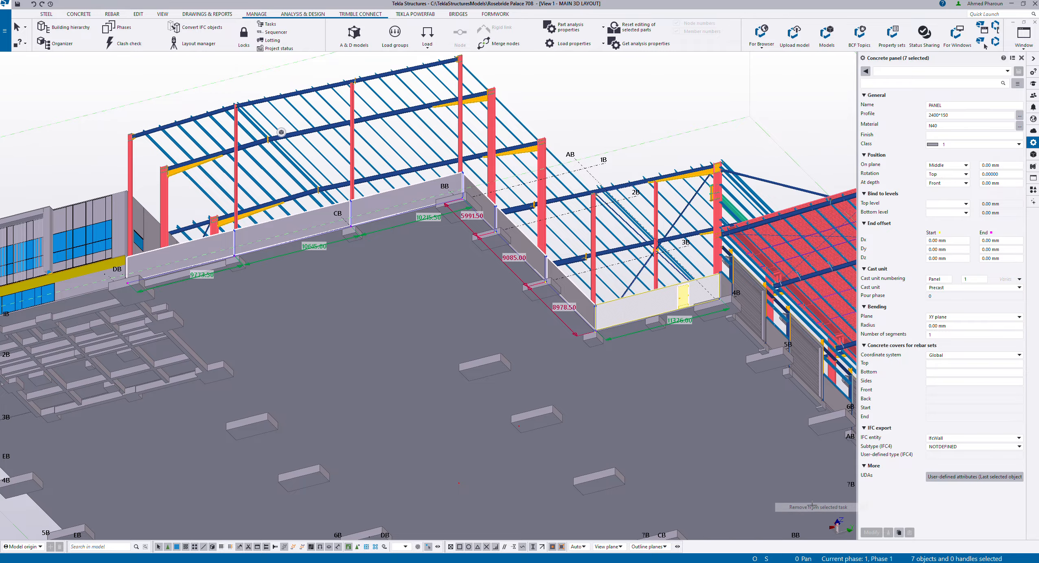
Highlight the FOUDATION POURING task's objects again and remove the remaining 3525*150 wall panel beside grid DB from the task
{"action": "left_click", "coordinate": [589, 107]}
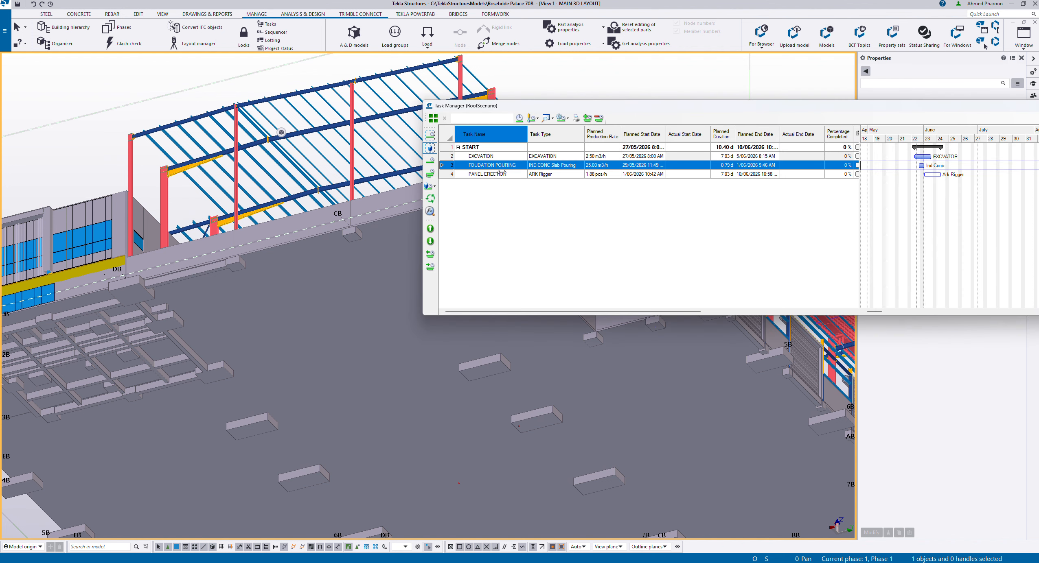
{"action": "double_click", "coordinate": [501, 166]}
{"action": "scroll", "coordinate": [297, 310], "scroll_direction": "down", "scroll_amount": 5}
{"action": "middle_click_drag", "start_coordinate": [298, 311], "coordinate": [265, 307]}
{"action": "scroll", "coordinate": [244, 311], "scroll_direction": "up", "scroll_amount": 1}
{"action": "scroll", "coordinate": [204, 304], "scroll_direction": "up", "scroll_amount": 5}
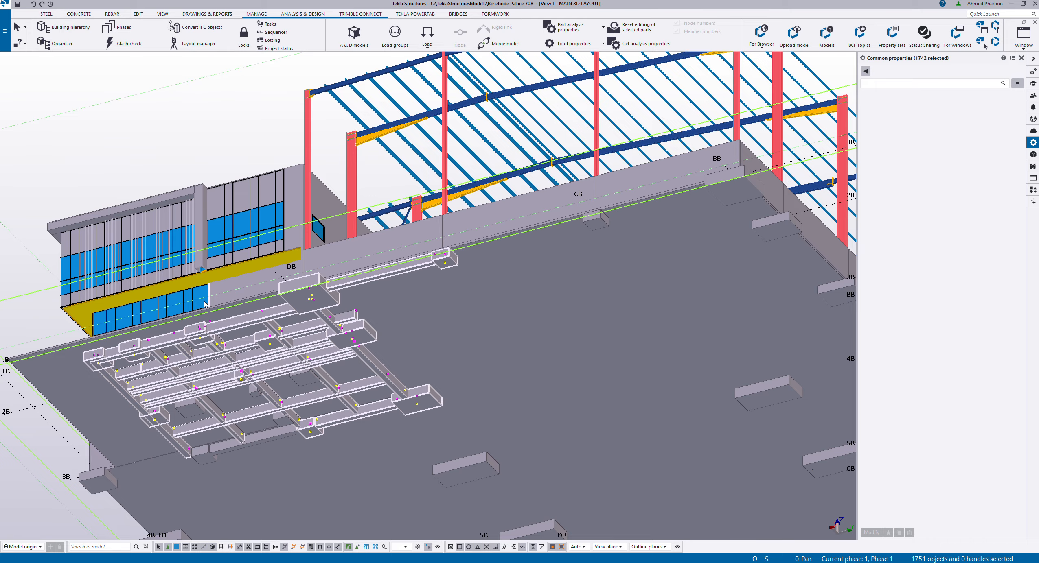
{"action": "left_click", "coordinate": [251, 286]}
{"action": "right_click", "coordinate": [251, 287]}
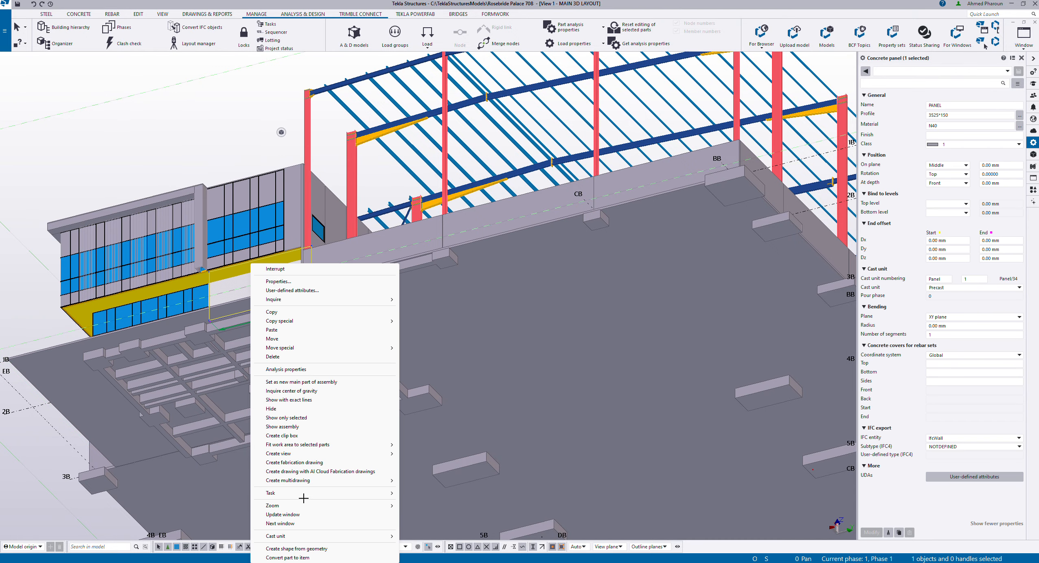
{"action": "mouse_move", "coordinate": [303, 498]}
{"action": "left_click", "coordinate": [437, 513]}
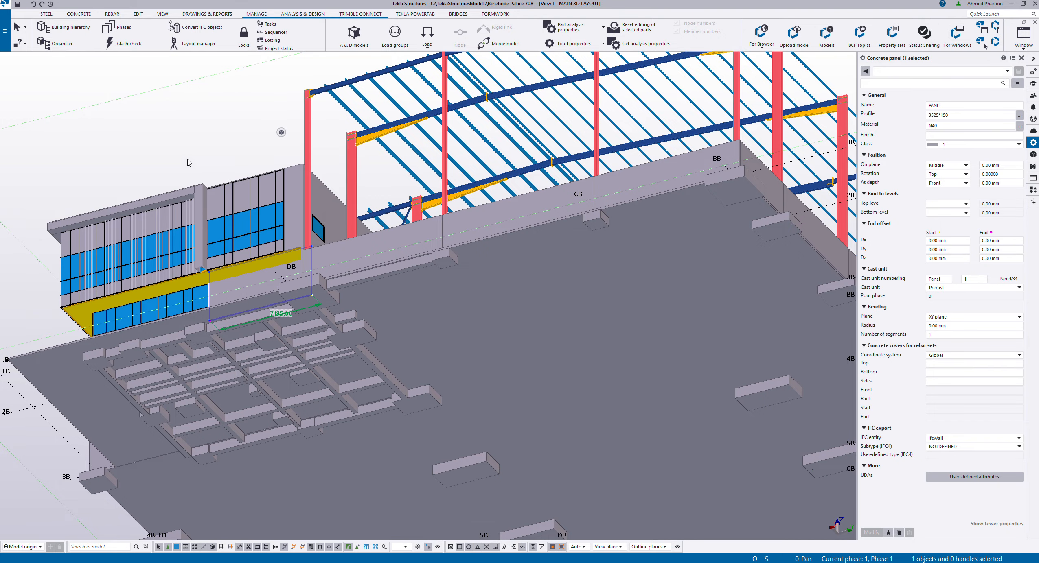
{"action": "left_click", "coordinate": [185, 111]}
{"action": "left_click", "coordinate": [248, 277]}
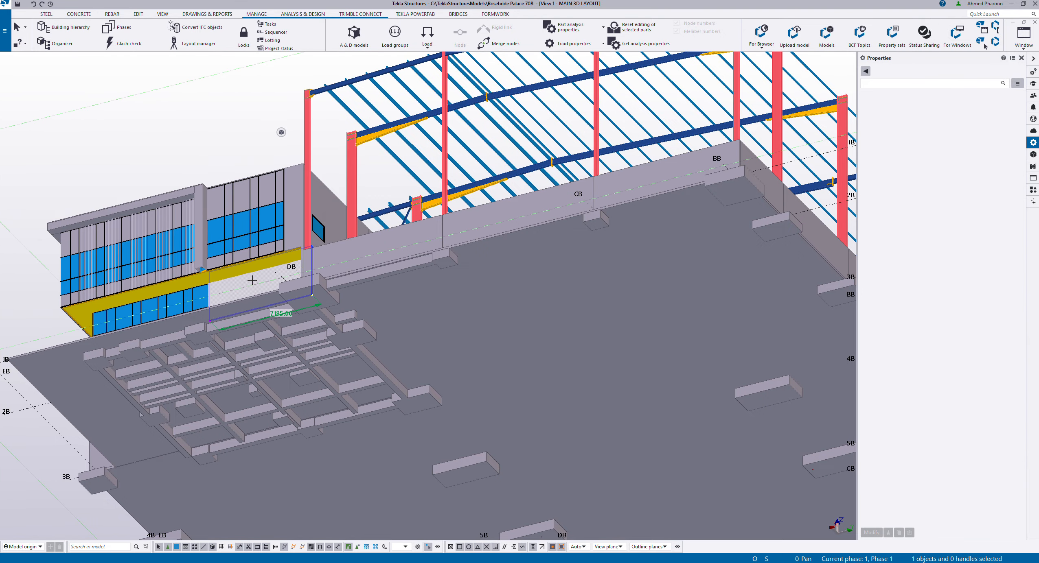
{"action": "left_click", "coordinate": [368, 252], "text": "ctrl"}
{"action": "left_click", "coordinate": [482, 222], "text": "ctrl"}
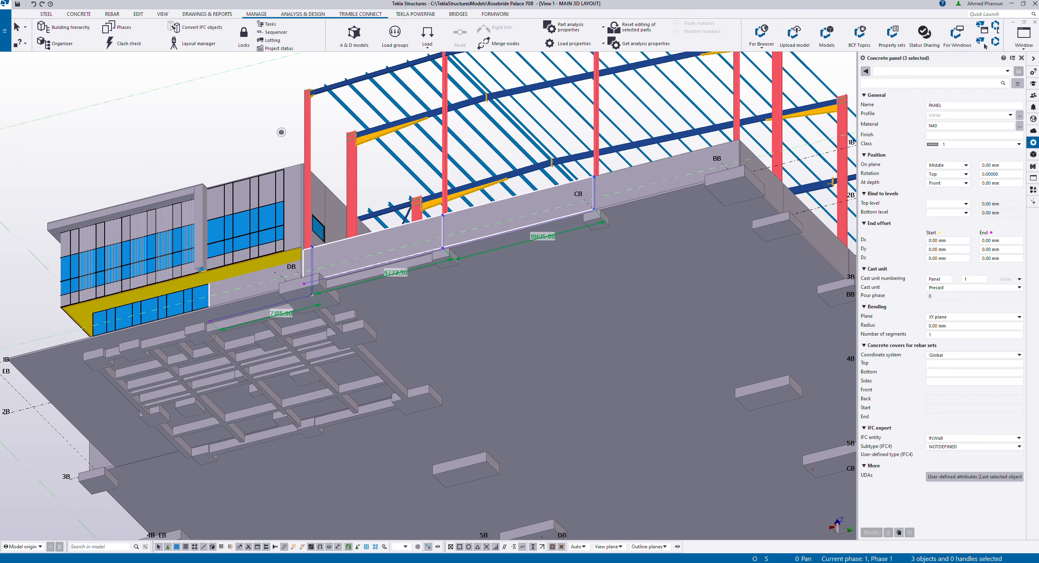
Make PANEL ERECTION the current task and move the Task Manager window clear of the model
{"action": "key", "text": "alt+Tab"}
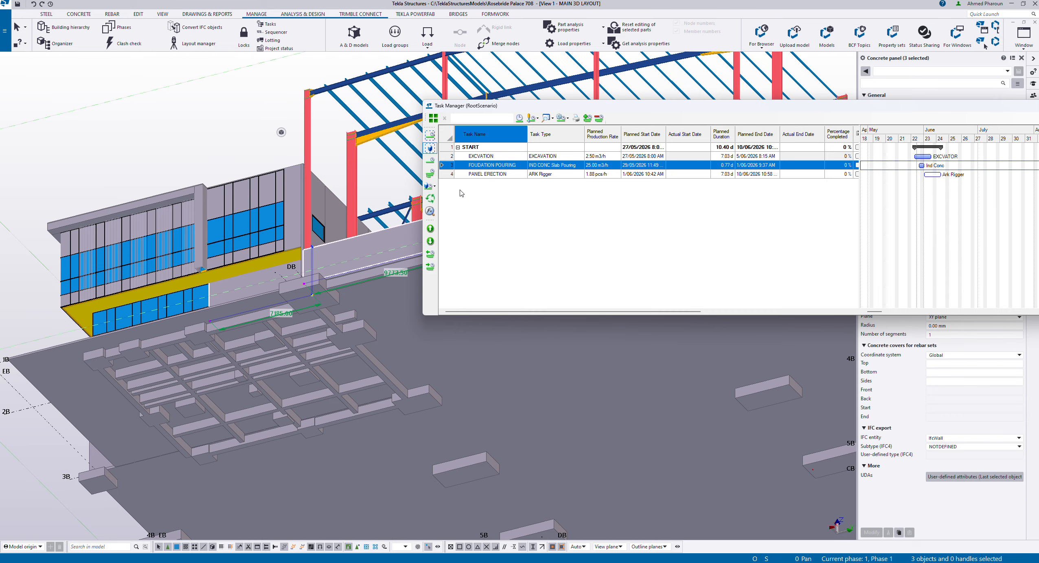
{"action": "key", "text": "Down"}
{"action": "left_click_drag", "start_coordinate": [987, 109], "coordinate": [1038, 175]}
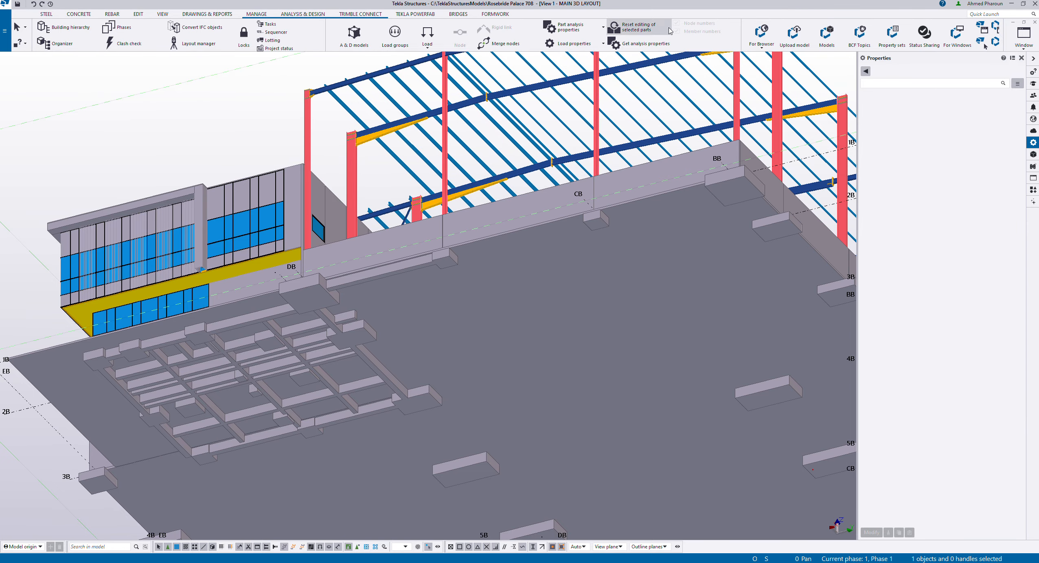
Select the low concrete wall panels running from grid DB past grid BB and around to grids 4B and 5B
{"action": "left_click", "coordinate": [268, 281]}
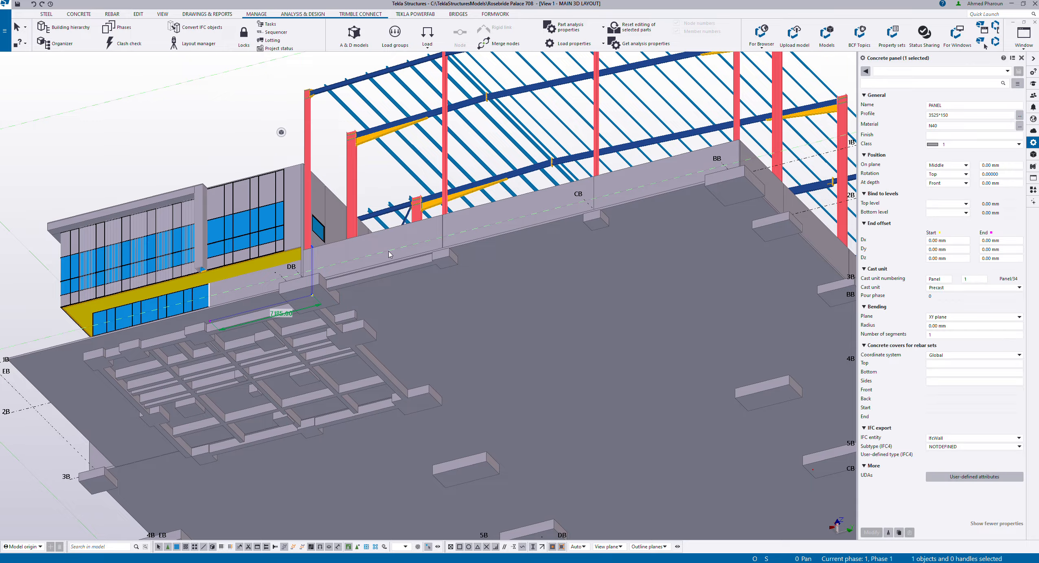
{"action": "left_click", "coordinate": [524, 214], "text": "ctrl"}
{"action": "left_click", "coordinate": [694, 170], "text": "ctrl"}
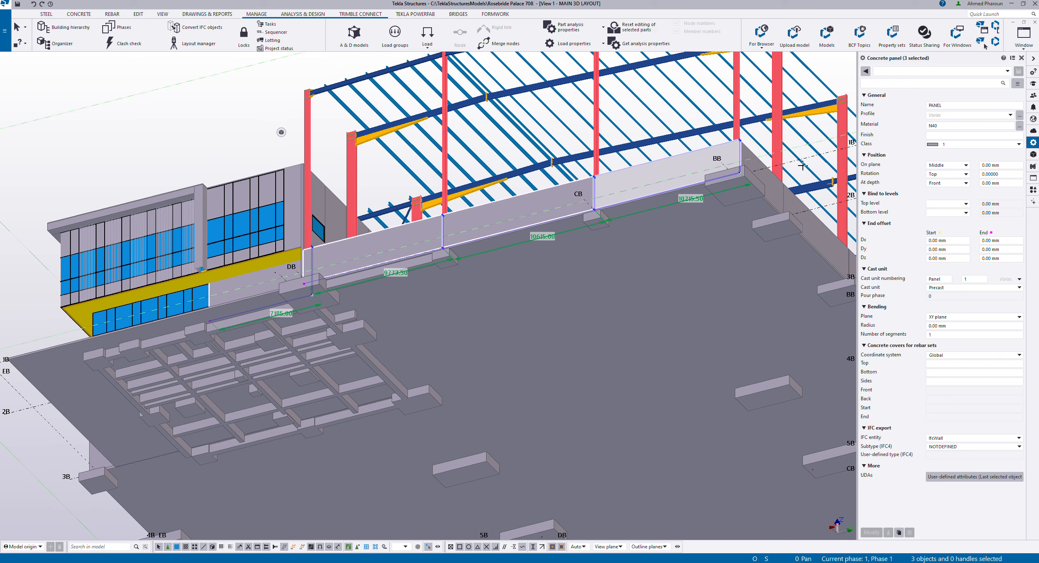
{"action": "left_click", "coordinate": [775, 179], "text": "ctrl"}
{"action": "left_click", "coordinate": [801, 208], "text": "ctrl"}
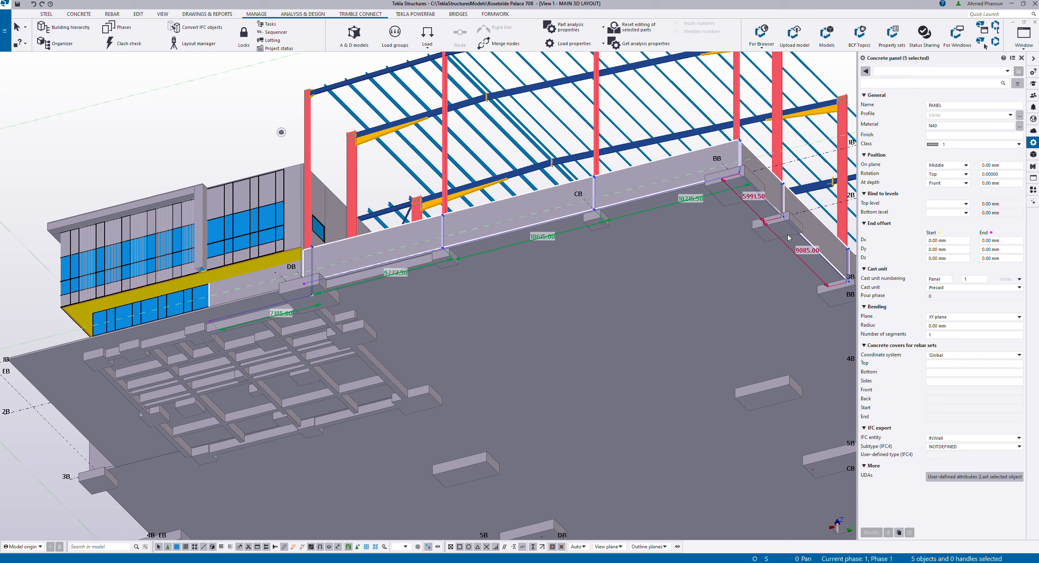
{"action": "middle_click_drag", "start_coordinate": [800, 208], "coordinate": [306, 189]}
{"action": "left_click", "coordinate": [387, 257], "text": "ctrl"}
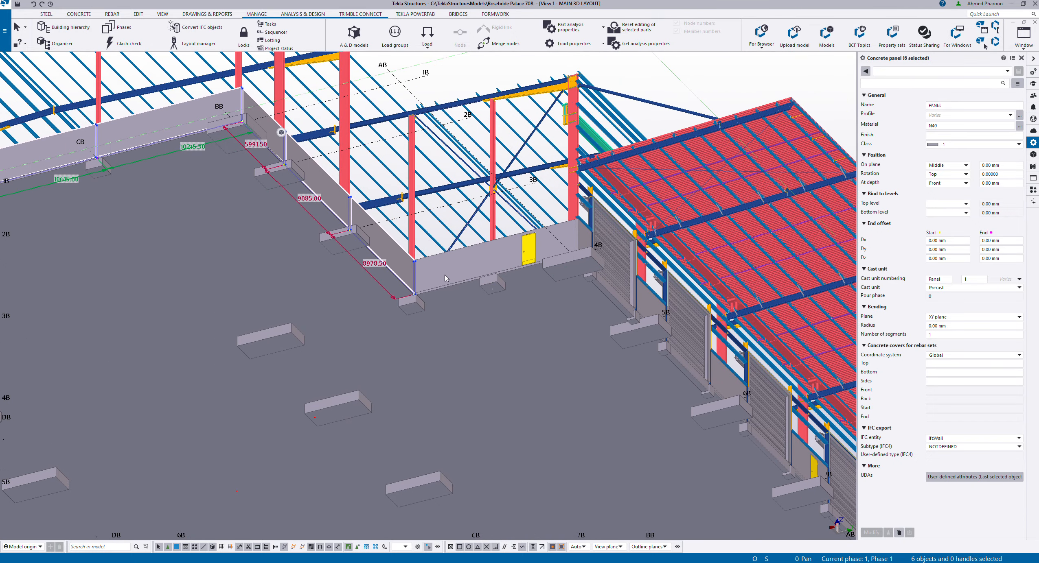
{"action": "left_click", "coordinate": [450, 262], "text": "ctrl"}
{"action": "scroll", "coordinate": [607, 235], "scroll_direction": "up", "scroll_amount": 4}
{"action": "left_click", "coordinate": [554, 252], "text": "ctrl"}
{"action": "left_click", "coordinate": [709, 391], "text": "ctrl"}
Extend the selection with the remaining low wall panels between the roller doors along grid AB up to grid 9B
{"action": "scroll", "coordinate": [708, 392], "scroll_direction": "down", "scroll_amount": 4}
{"action": "middle_click_drag", "start_coordinate": [708, 392], "coordinate": [319, 210]}
{"action": "scroll", "coordinate": [327, 235], "scroll_direction": "up", "scroll_amount": 3}
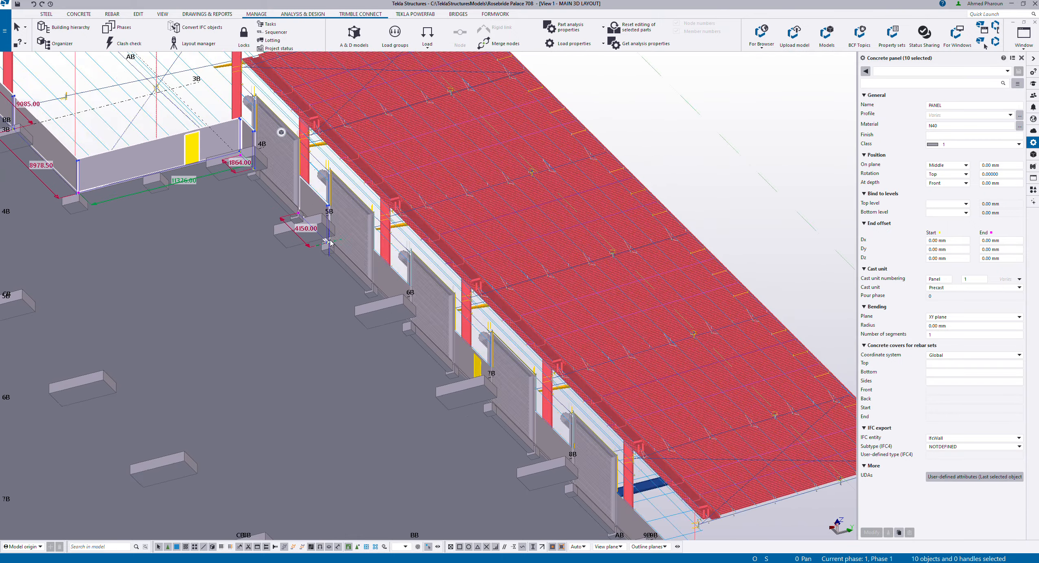
{"action": "left_click", "coordinate": [431, 302], "text": "ctrl"}
{"action": "left_click", "coordinate": [562, 431], "text": "ctrl"}
{"action": "middle_click_drag", "start_coordinate": [568, 484], "coordinate": [261, 170]}
{"action": "left_click", "coordinate": [397, 260], "text": "ctrl"}
{"action": "left_click", "coordinate": [547, 416], "text": "ctrl"}
{"action": "scroll", "coordinate": [351, 238], "scroll_direction": "down", "scroll_amount": 8}
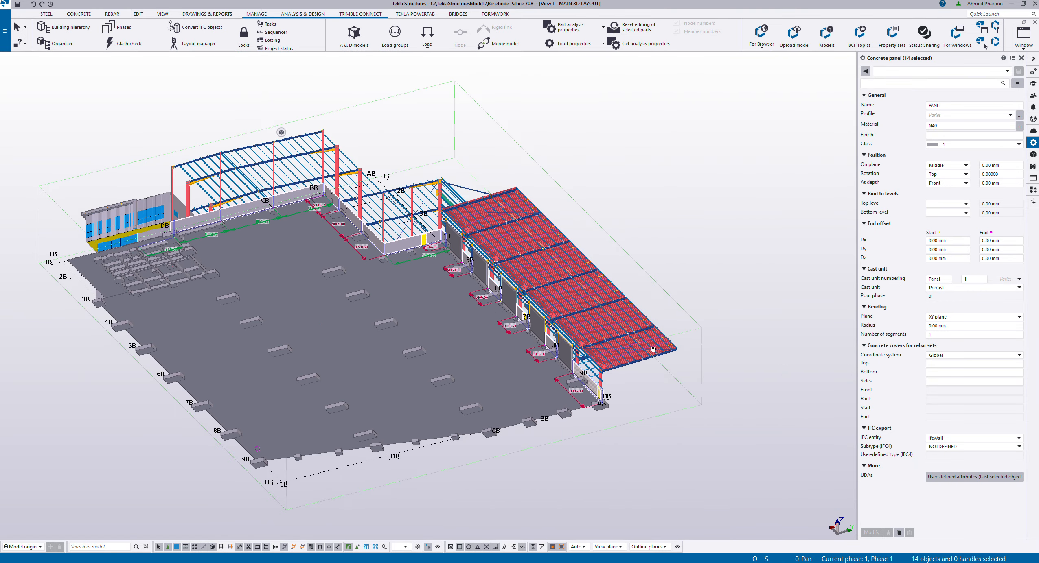
Extend the selection with the tall wall panels on the two office block sides that face the warehouse
{"action": "middle_click_drag", "start_coordinate": [350, 239], "coordinate": [421, 284], "text": "ctrl"}
{"action": "middle_click_drag", "start_coordinate": [492, 361], "coordinate": [280, 203]}
{"action": "scroll", "coordinate": [557, 319], "scroll_direction": "up", "scroll_amount": 5}
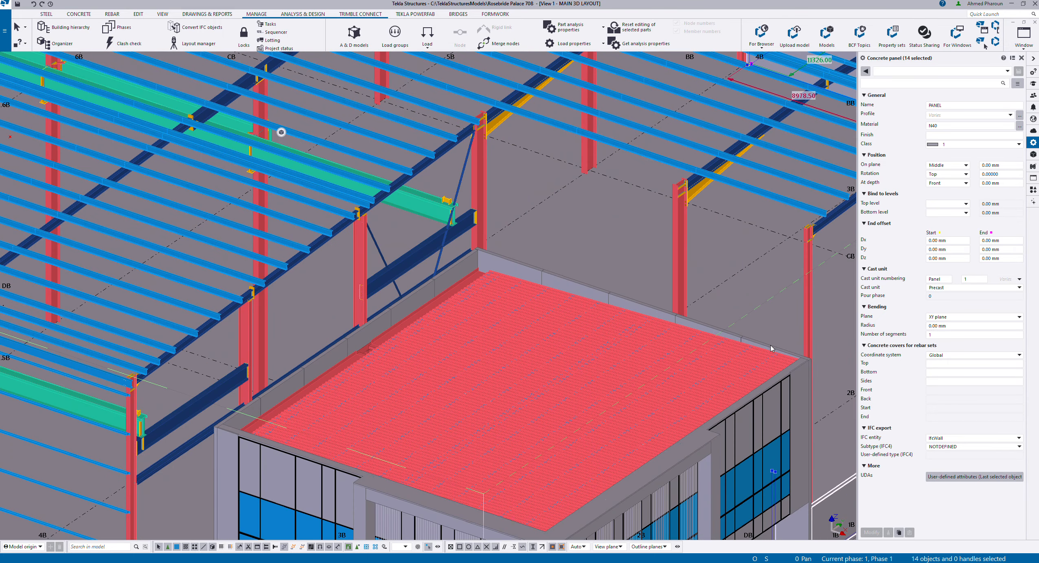
{"action": "left_click", "coordinate": [707, 328], "text": "ctrl"}
{"action": "left_click", "coordinate": [621, 290], "text": "ctrl"}
{"action": "left_click", "coordinate": [577, 289], "text": "ctrl"}
{"action": "left_click", "coordinate": [519, 274], "text": "ctrl"}
{"action": "left_click", "coordinate": [421, 301], "text": "ctrl"}
{"action": "left_click", "coordinate": [402, 296], "text": "ctrl"}
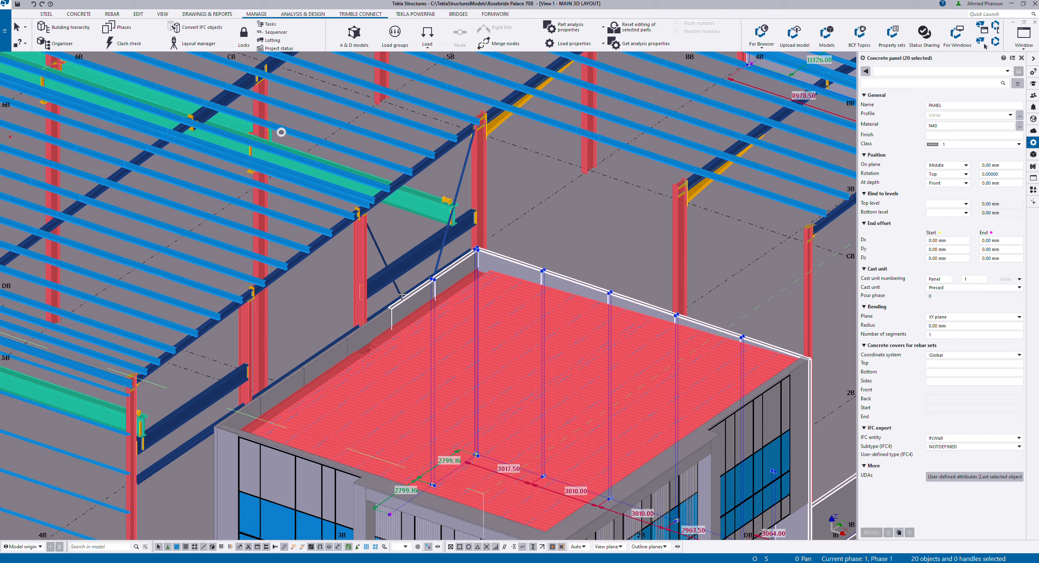
{"action": "left_click", "coordinate": [363, 329], "text": "ctrl"}
{"action": "left_click", "coordinate": [333, 358], "text": "ctrl"}
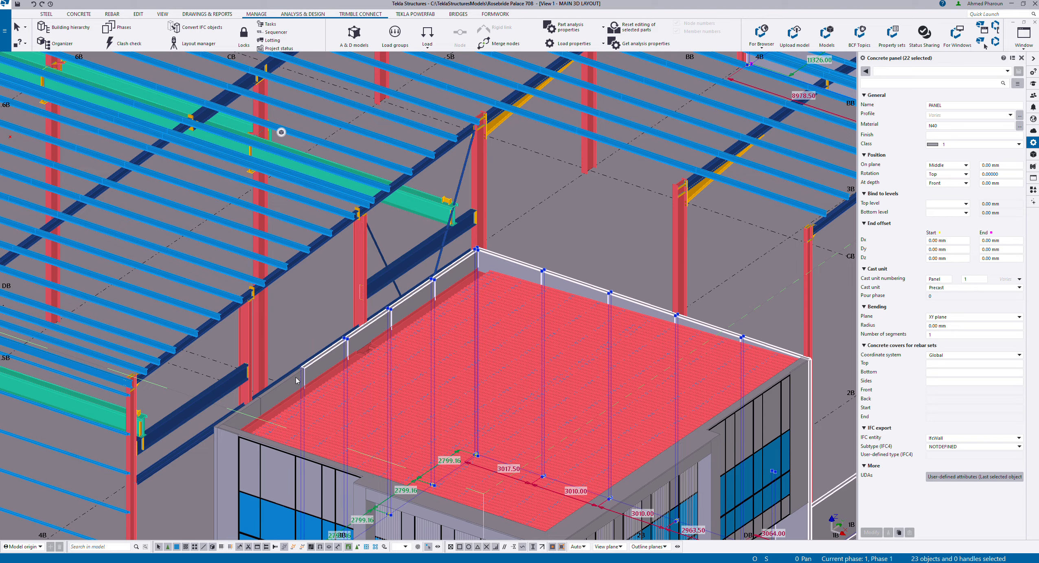
Add a single 8700*150 panel of the office block wall facing the warehouse to the PANEL ERECTION task
{"action": "left_click", "coordinate": [321, 369]}
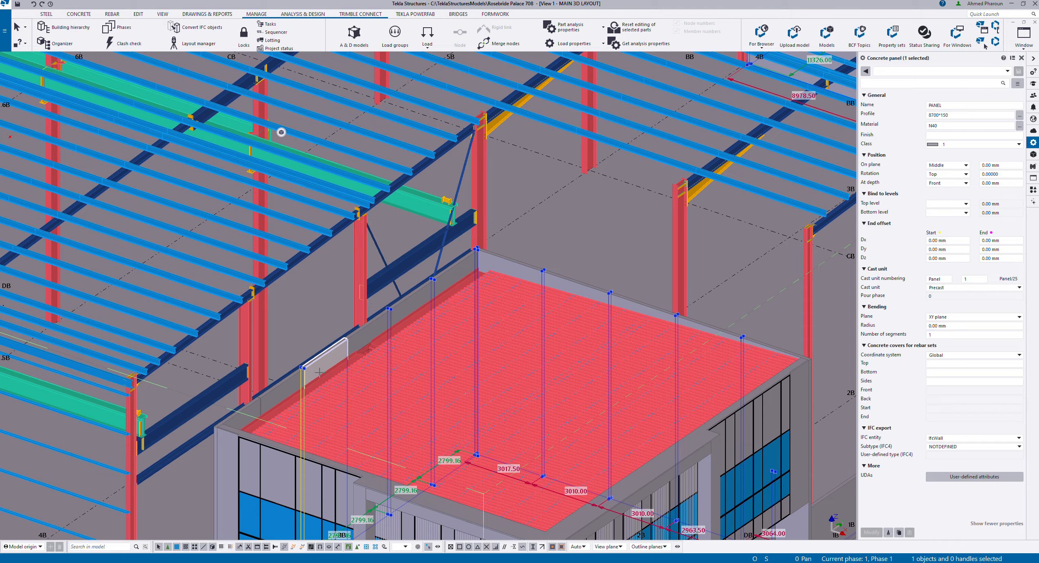
{"action": "right_click", "coordinate": [416, 285]}
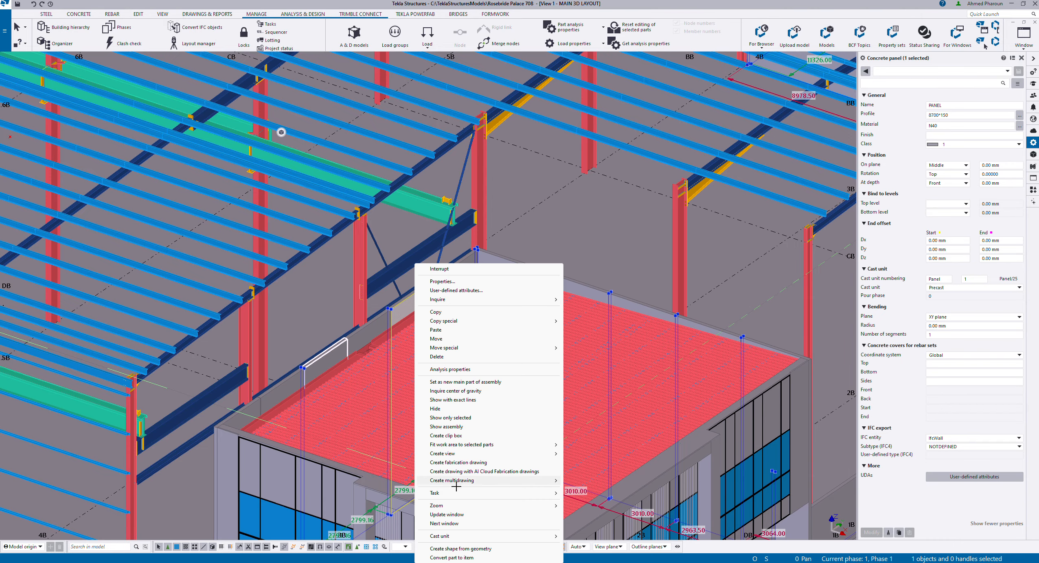
{"action": "mouse_move", "coordinate": [489, 493]}
{"action": "left_click", "coordinate": [607, 506]}
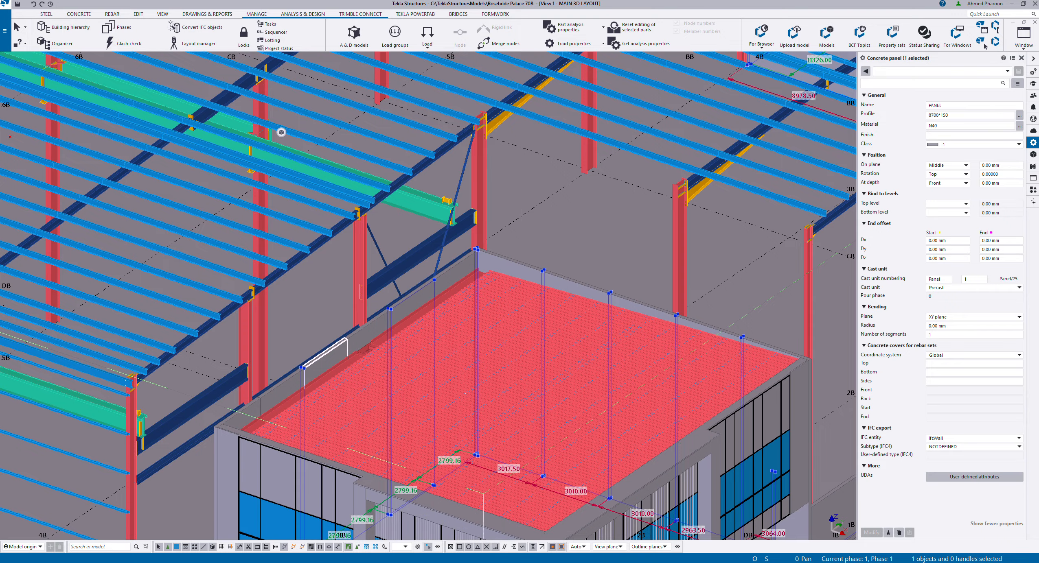
Add nine adjoining 8700*150 panels along the two office block sides facing the warehouse to the PANEL ERECTION task
{"action": "left_click", "coordinate": [330, 362]}
{"action": "left_click", "coordinate": [369, 333], "text": "shift"}
{"action": "left_click", "coordinate": [418, 296], "text": "shift"}
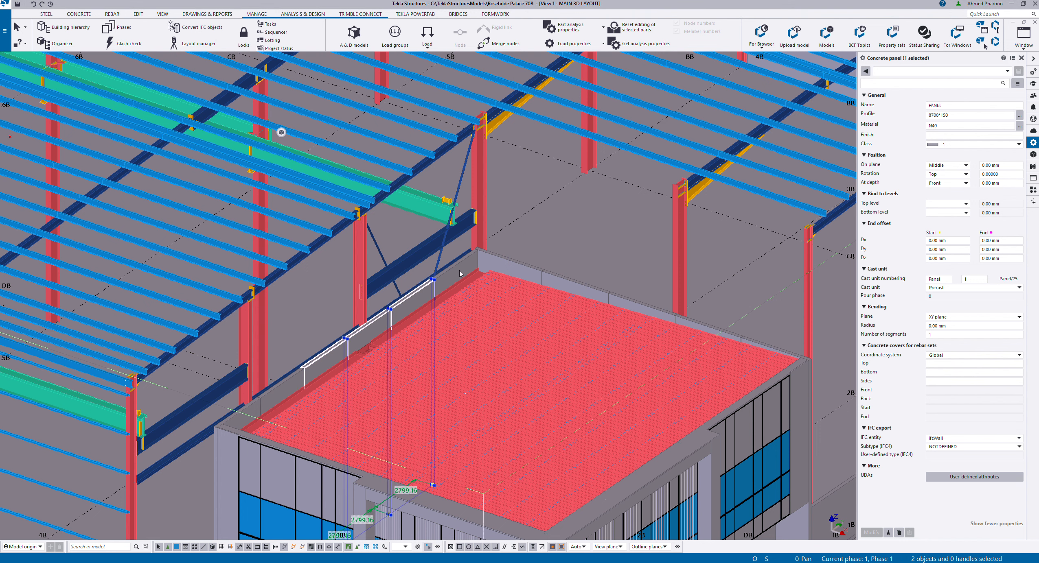
{"action": "left_click", "coordinate": [460, 273], "text": "shift"}
{"action": "left_click", "coordinate": [509, 272], "text": "shift"}
{"action": "left_click", "coordinate": [568, 290], "text": "shift"}
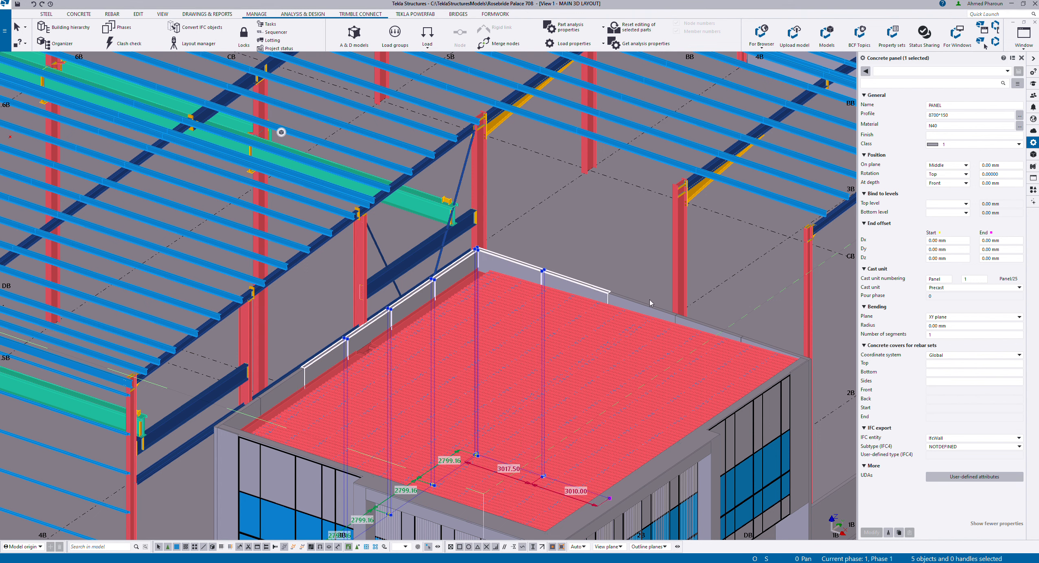
{"action": "left_click", "coordinate": [647, 315], "text": "shift"}
{"action": "left_click", "coordinate": [706, 329], "text": "shift"}
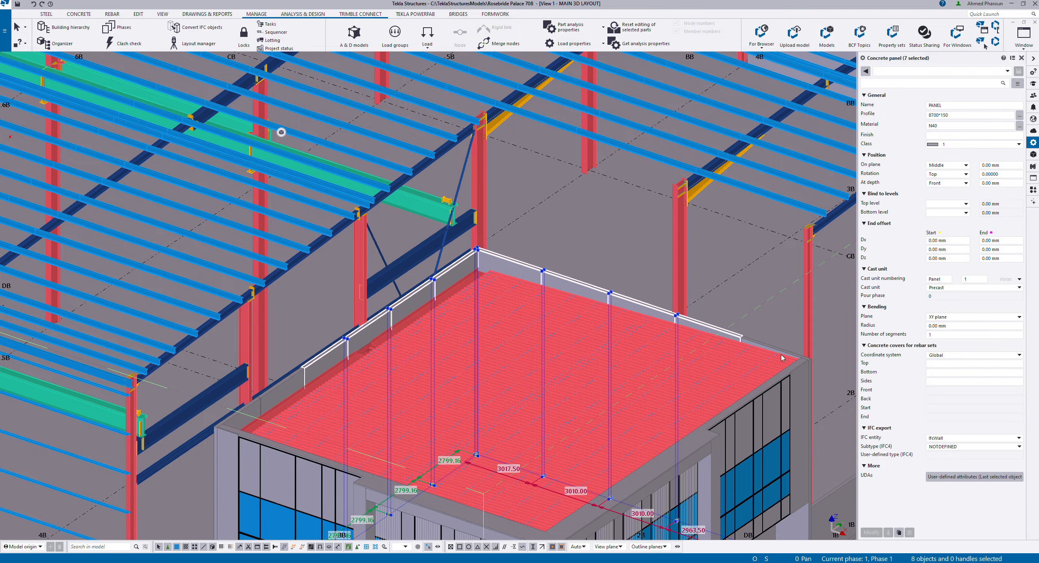
{"action": "left_click", "coordinate": [781, 352], "text": "shift"}
{"action": "right_click", "coordinate": [782, 352]}
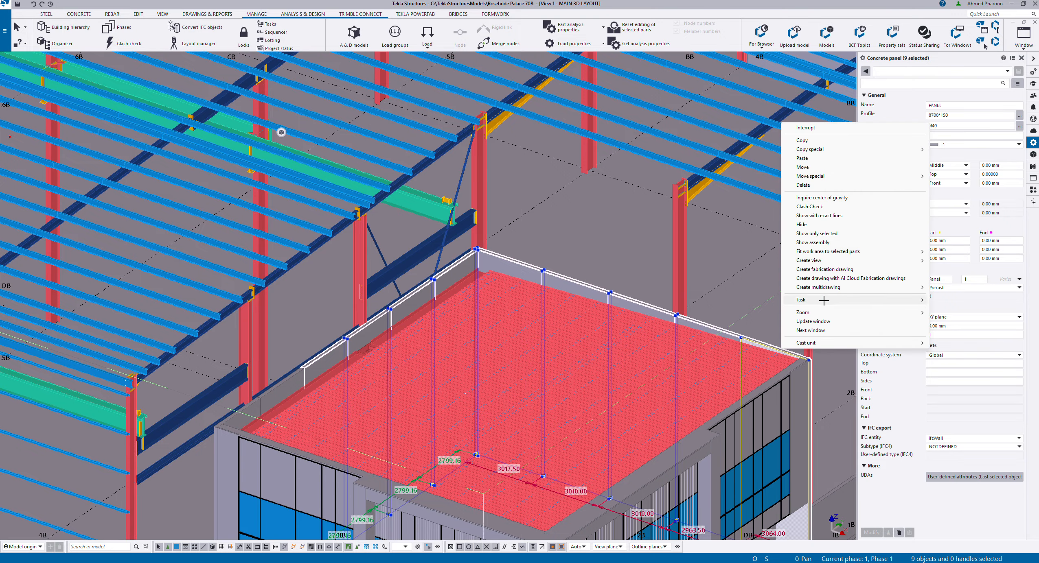
{"action": "mouse_move", "coordinate": [908, 300]}
{"action": "left_click", "coordinate": [954, 312]}
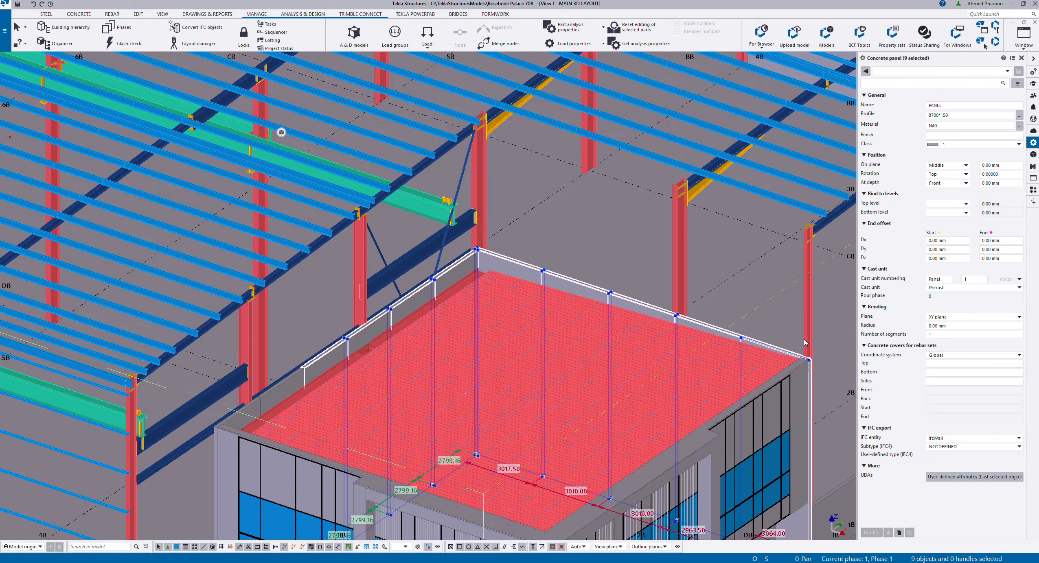
Add the last two 8700*150 panels at the front corner of the office block's warehouse-side wall to the PANEL ERECTION task
{"action": "left_click", "coordinate": [250, 411]}
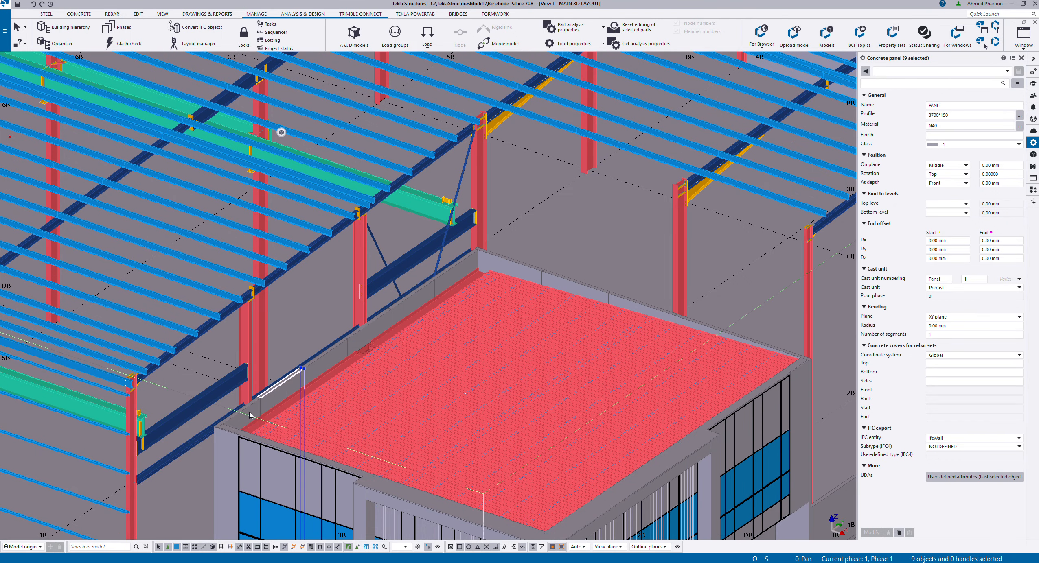
{"action": "left_click", "coordinate": [249, 412], "text": "shift"}
{"action": "right_click", "coordinate": [248, 412]}
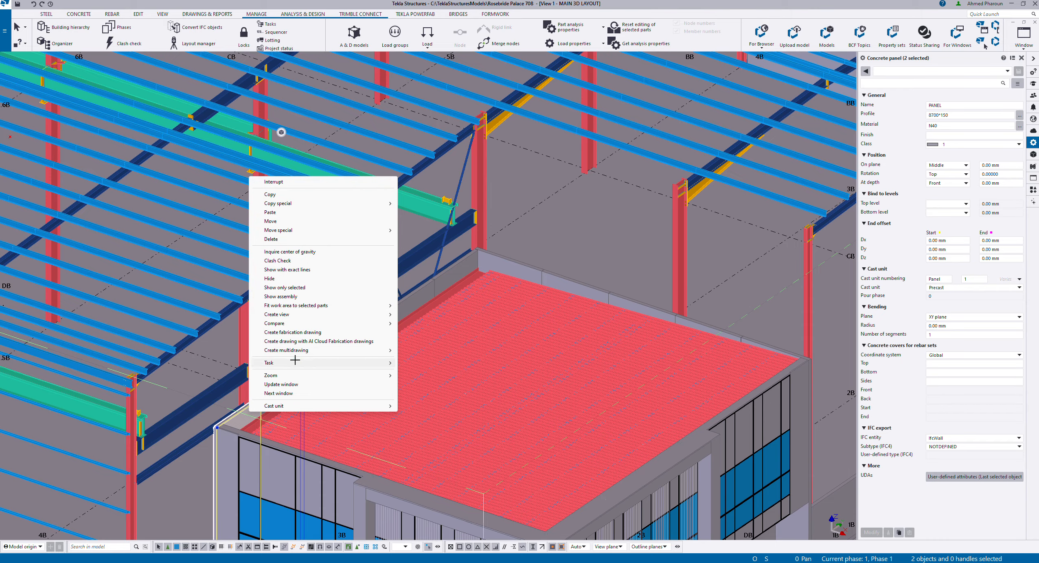
{"action": "mouse_move", "coordinate": [295, 363]}
{"action": "left_click", "coordinate": [448, 375]}
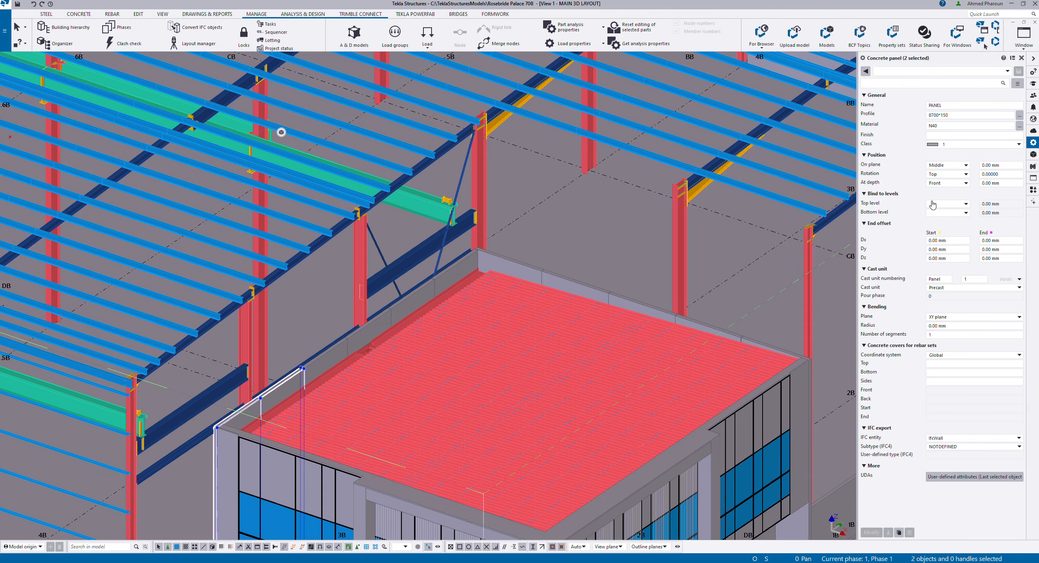
Add the 2400*150 door panel beside grid 3B and the three panels along grid EB up to grid 6B to the PANEL ERECTION task
{"action": "middle_click_drag", "start_coordinate": [466, 256], "coordinate": [541, 460], "text": "ctrl"}
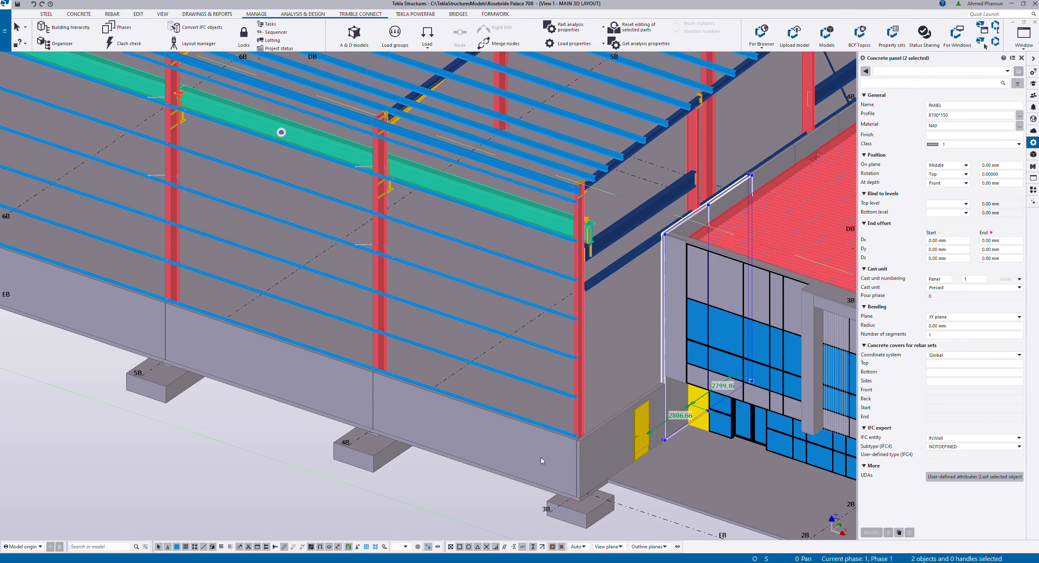
{"action": "left_click", "coordinate": [621, 448]}
{"action": "left_click", "coordinate": [512, 454], "text": "shift"}
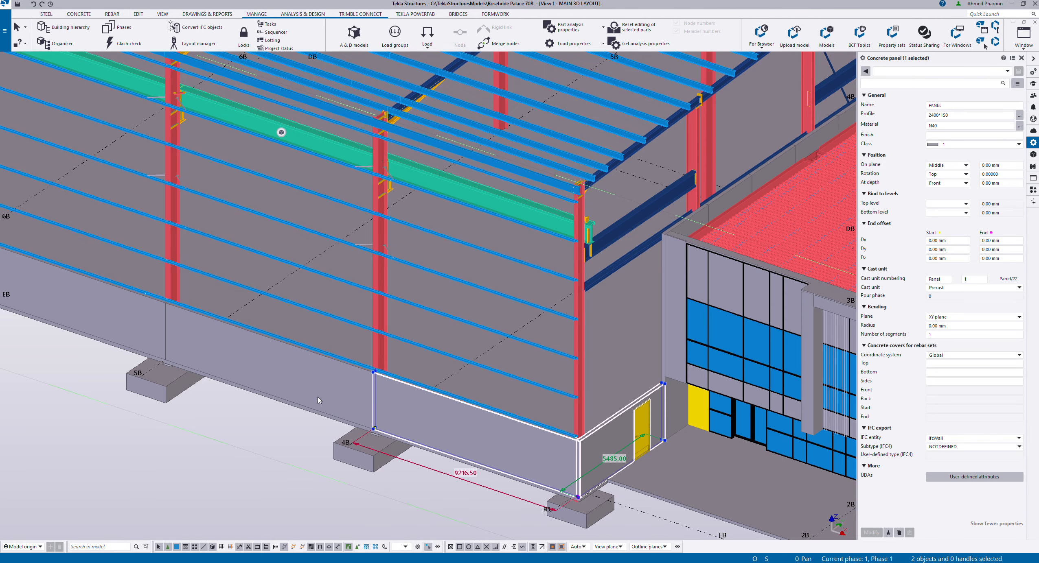
{"action": "left_click", "coordinate": [303, 380], "text": "shift"}
{"action": "left_click", "coordinate": [107, 325], "text": "shift"}
{"action": "right_click", "coordinate": [107, 324]}
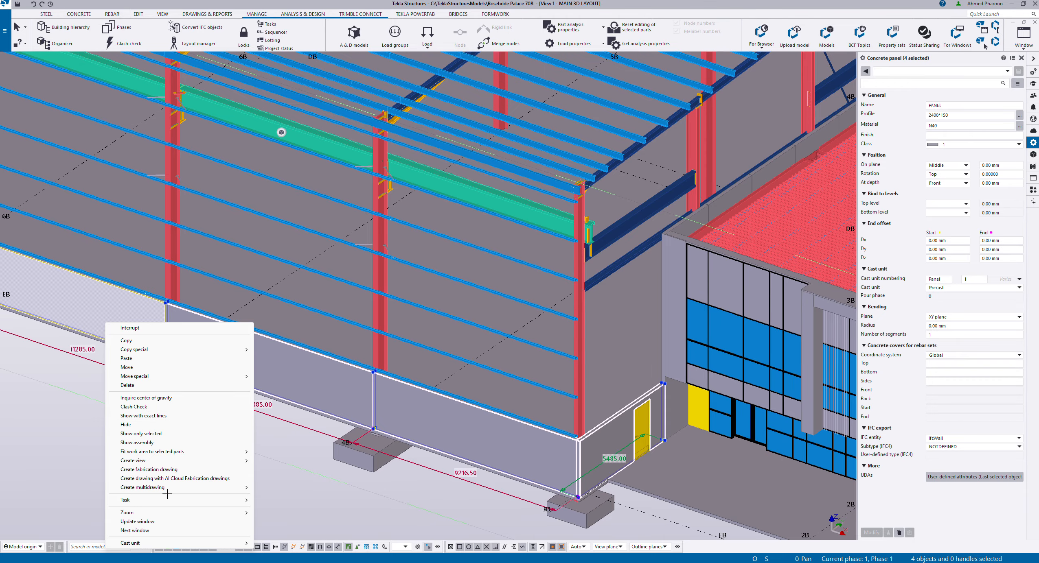
{"action": "mouse_move", "coordinate": [167, 499]}
{"action": "left_click", "coordinate": [312, 513]}
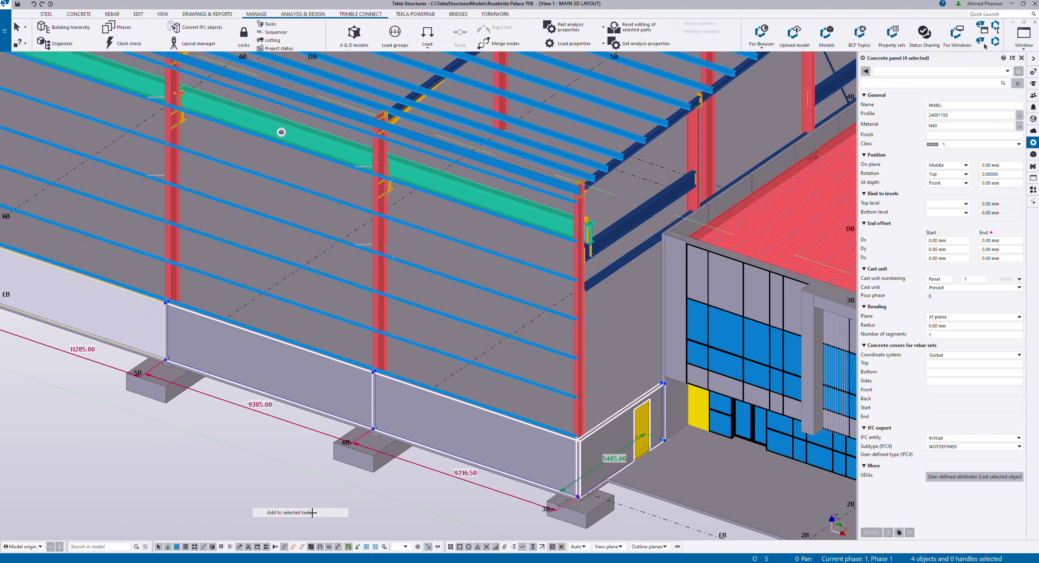
Add the three 2400*150 wall panels along grid EB between grids 6B and 9B to the PANEL ERECTION task
{"action": "scroll", "coordinate": [216, 313], "scroll_direction": "down", "scroll_amount": 4}
{"action": "middle_click_drag", "start_coordinate": [216, 313], "coordinate": [846, 444]}
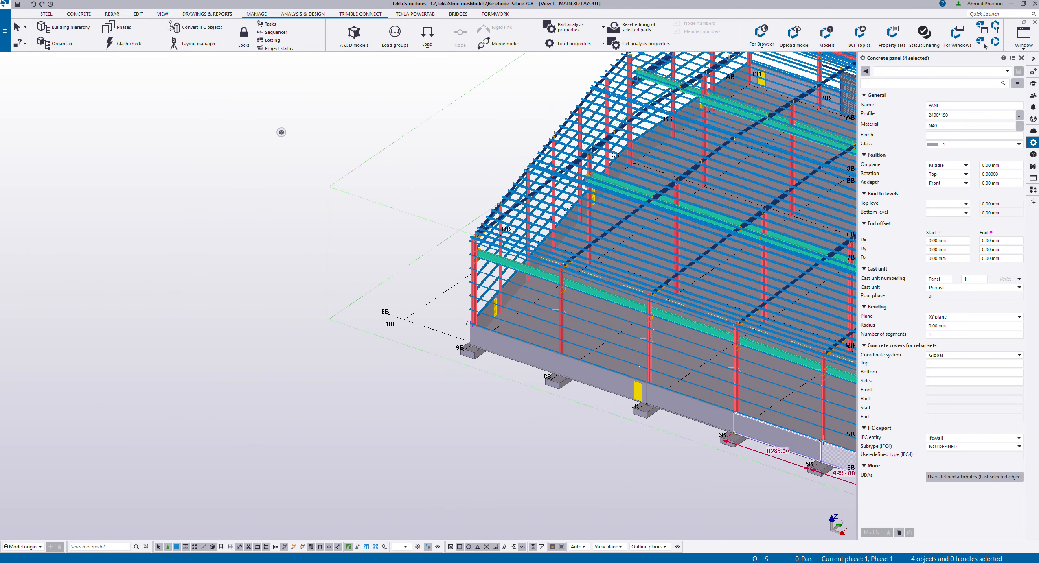
{"action": "left_click", "coordinate": [687, 409]}
{"action": "left_click", "coordinate": [514, 366], "text": "shift"}
{"action": "right_click", "coordinate": [513, 348]}
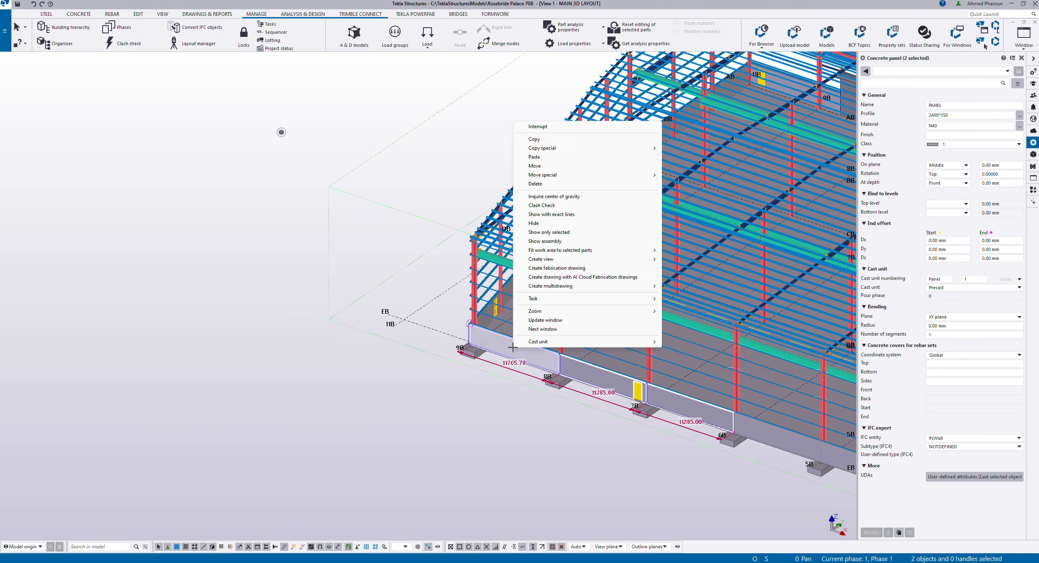
{"action": "mouse_move", "coordinate": [566, 298]}
{"action": "left_click", "coordinate": [721, 311]}
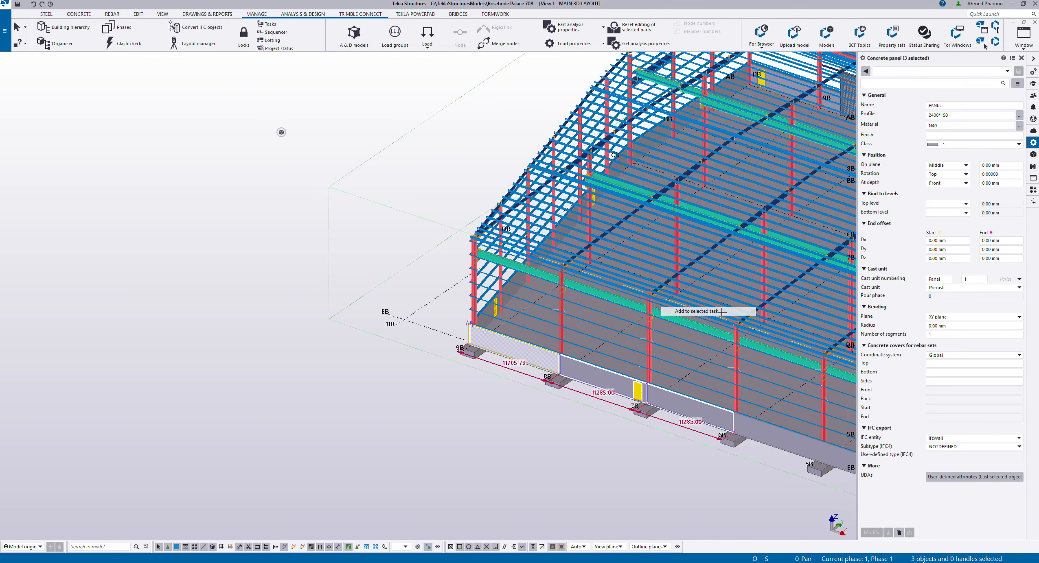
Add the nine 2400*150 panels along the warehouse end wall between grids EB and AB to the PANEL ERECTION task
{"action": "mouse_move", "coordinate": [721, 312]}
{"action": "middle_mouse_down", "text": "ctrl"}
{"action": "mouse_move", "coordinate": [346, 430]}
{"action": "mouse_move", "coordinate": [455, 425]}
{"action": "middle_mouse_up", "text": "ctrl"}
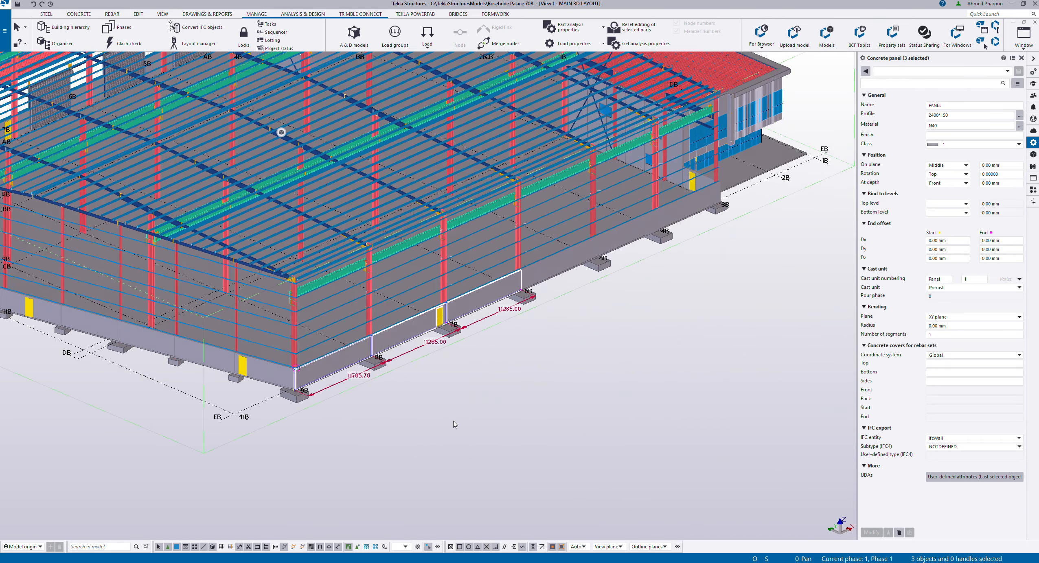
{"action": "scroll", "coordinate": [272, 380], "scroll_direction": "up", "scroll_amount": 3}
{"action": "left_click", "coordinate": [262, 364]}
{"action": "left_click", "coordinate": [126, 330], "text": "shift"}
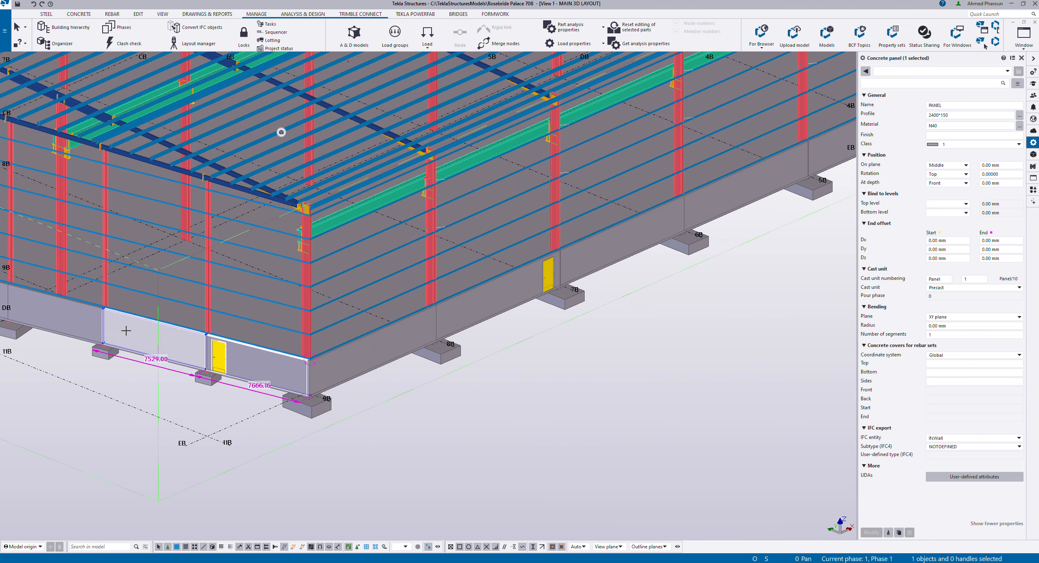
{"action": "left_click", "coordinate": [74, 318], "text": "shift"}
{"action": "mouse_move", "coordinate": [74, 318]}
{"action": "middle_mouse_down", "text": "ctrl"}
{"action": "mouse_move", "coordinate": [366, 387]}
{"action": "mouse_move", "coordinate": [746, 445]}
{"action": "middle_mouse_up", "text": "ctrl"}
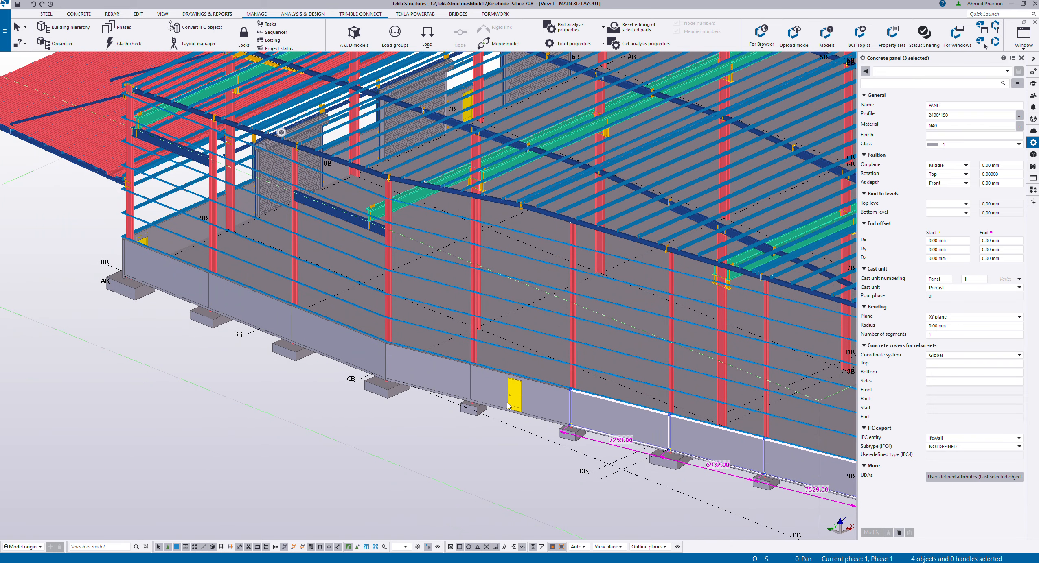
{"action": "left_click", "coordinate": [539, 389], "text": "shift"}
{"action": "left_click", "coordinate": [454, 366], "text": "shift"}
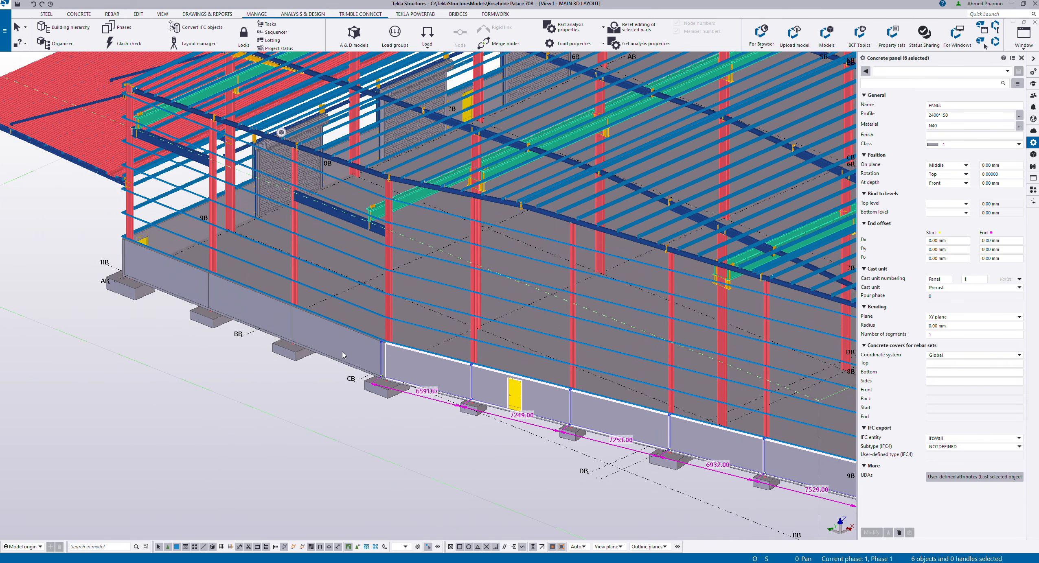
{"action": "left_click", "coordinate": [342, 356], "text": "shift"}
{"action": "left_click", "coordinate": [261, 304], "text": "shift"}
{"action": "left_click", "coordinate": [159, 267], "text": "shift"}
{"action": "right_click", "coordinate": [158, 267]}
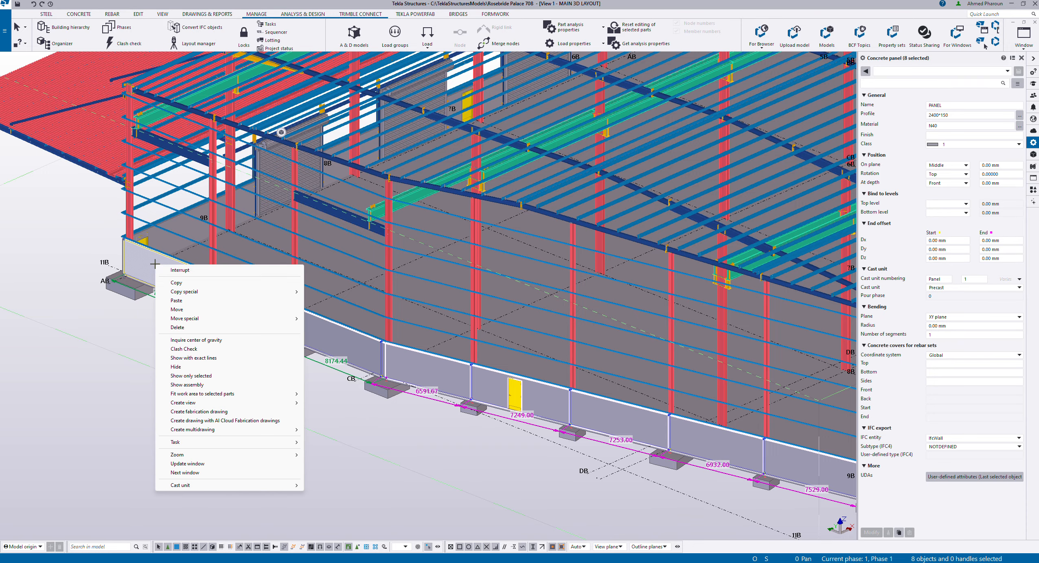
{"action": "mouse_move", "coordinate": [250, 439]}
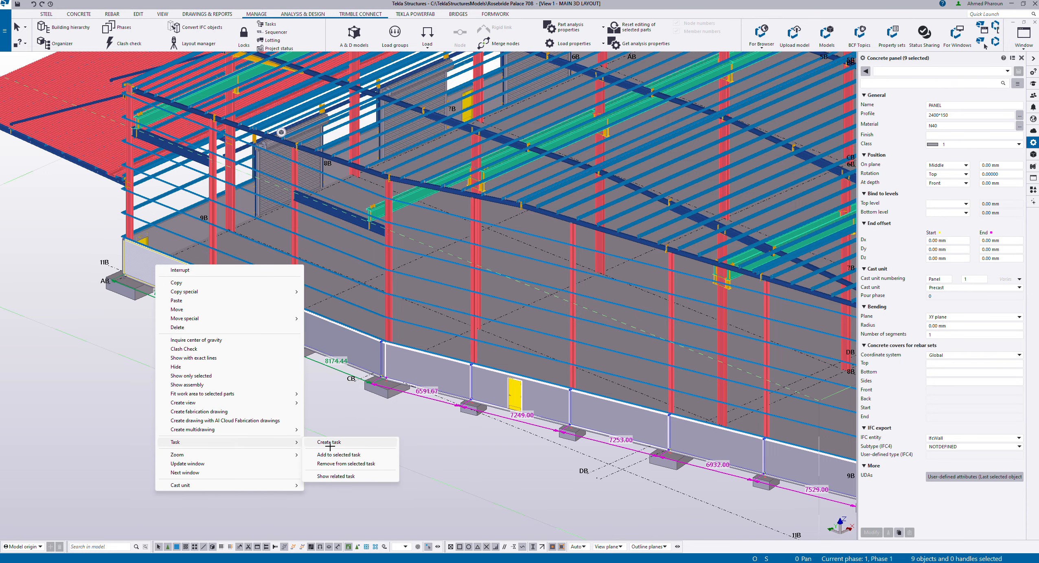
{"action": "left_click", "coordinate": [335, 455]}
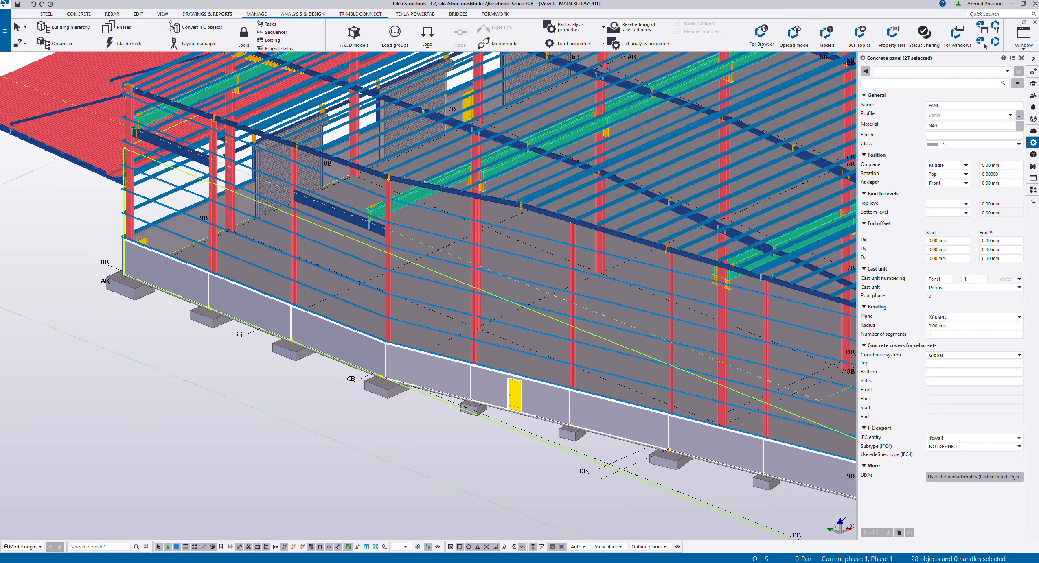
Open the dependency settings of the FOUDATION POURING task in Task Manager
{"action": "left_click_drag", "start_coordinate": [1038, 203], "coordinate": [428, 108]}
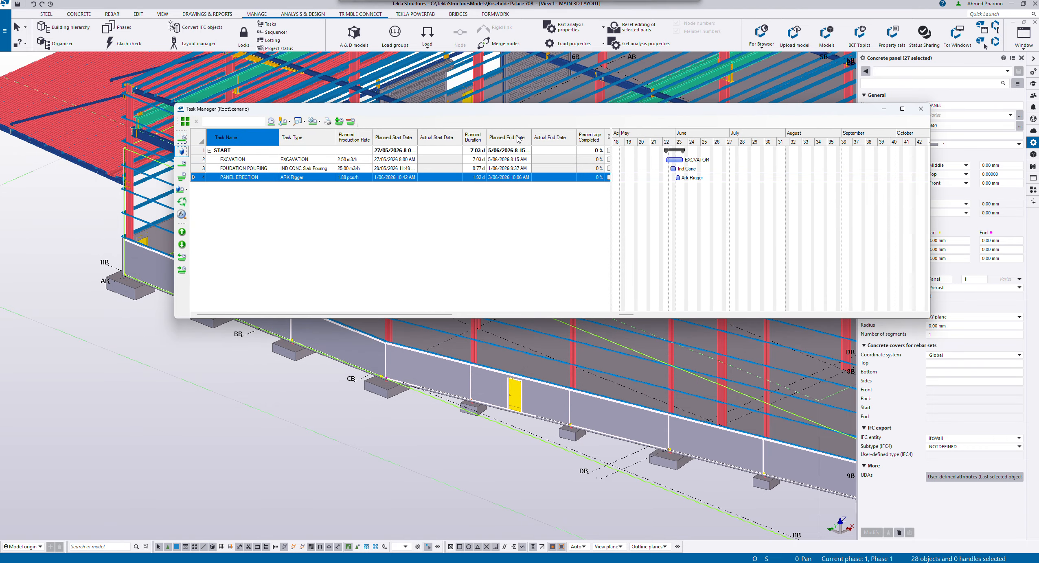
{"action": "left_click", "coordinate": [696, 159]}
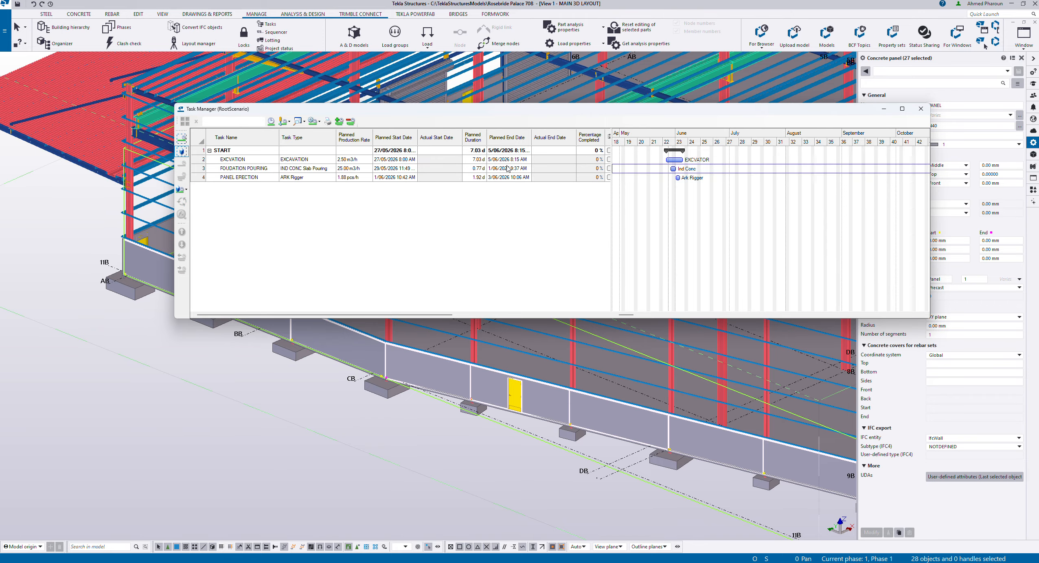
{"action": "right_click", "coordinate": [440, 170]}
{"action": "left_click", "coordinate": [471, 176]}
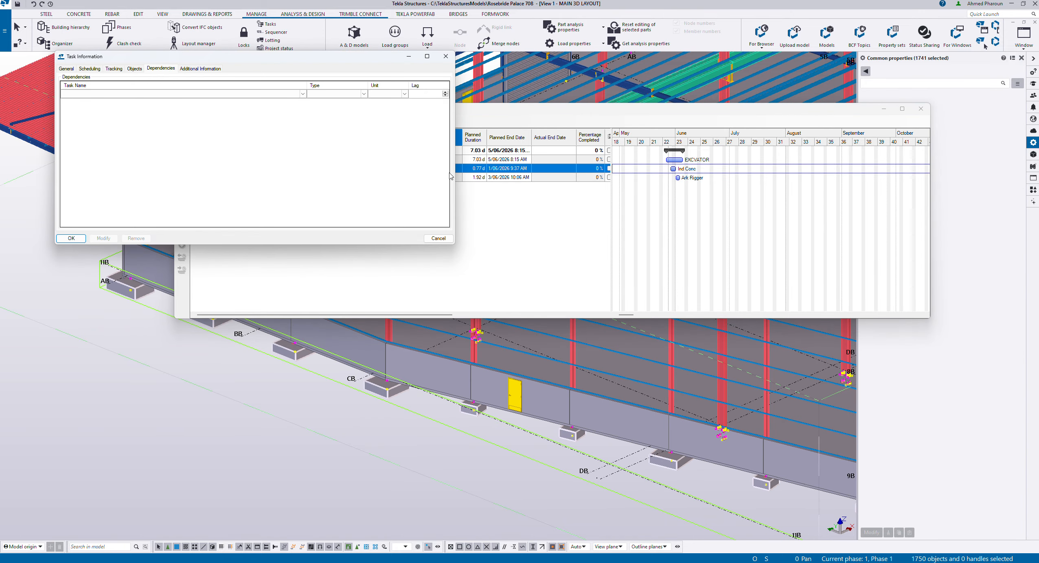
{"action": "left_click", "coordinate": [158, 97]}
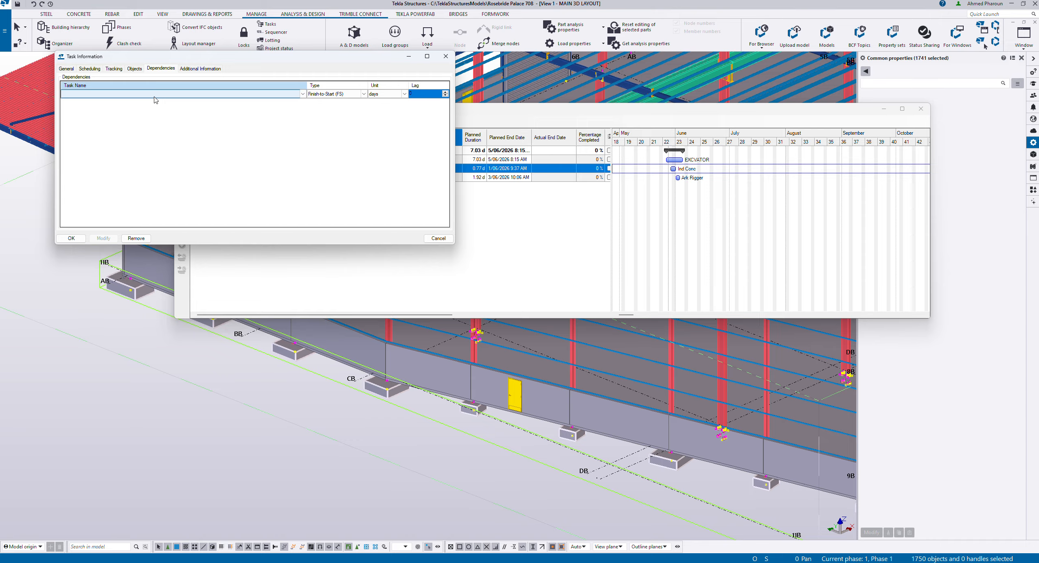
{"action": "left_click", "coordinate": [143, 96]}
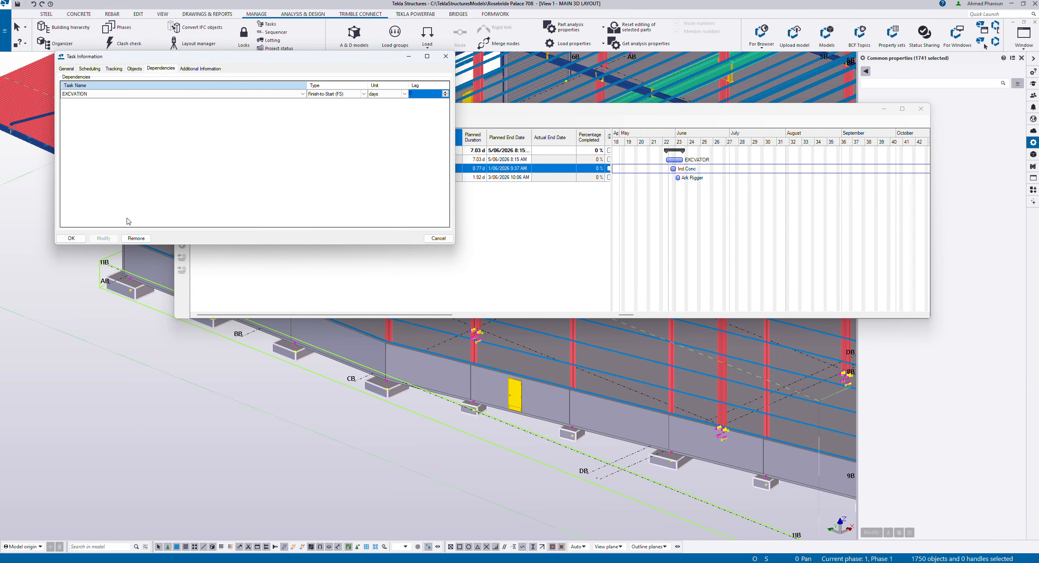
{"action": "left_click_drag", "start_coordinate": [221, 52], "coordinate": [221, 63]}
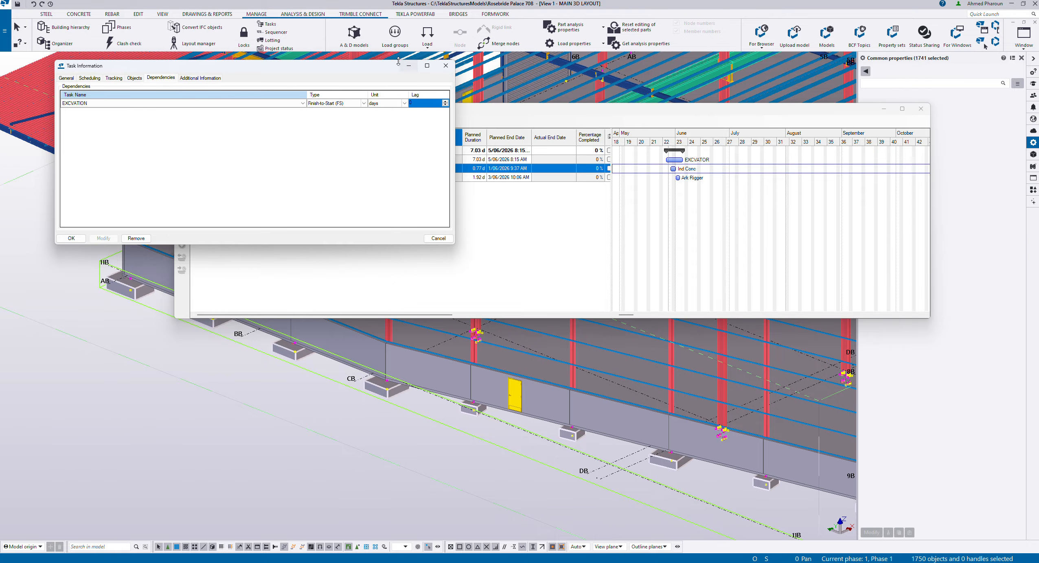
{"action": "left_click_drag", "start_coordinate": [387, 68], "coordinate": [461, 59]}
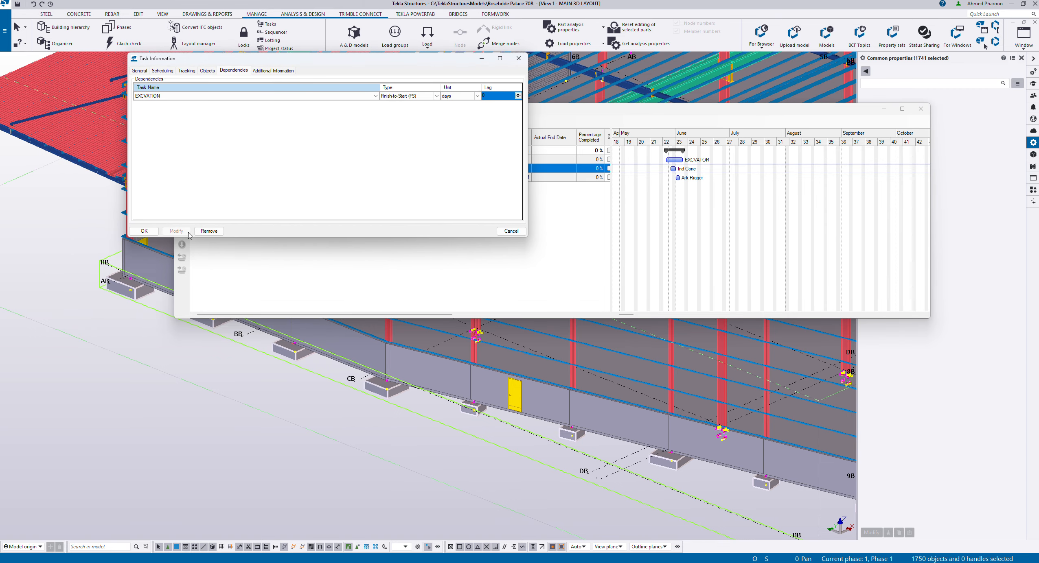
{"action": "left_click", "coordinate": [207, 232]}
Make FOUDATION POURING depend on EXCVATION with a Finish-to-Start link in days and apply the change
{"action": "left_click", "coordinate": [375, 96]}
{"action": "left_click", "coordinate": [259, 96]}
{"action": "left_click", "coordinate": [374, 102]}
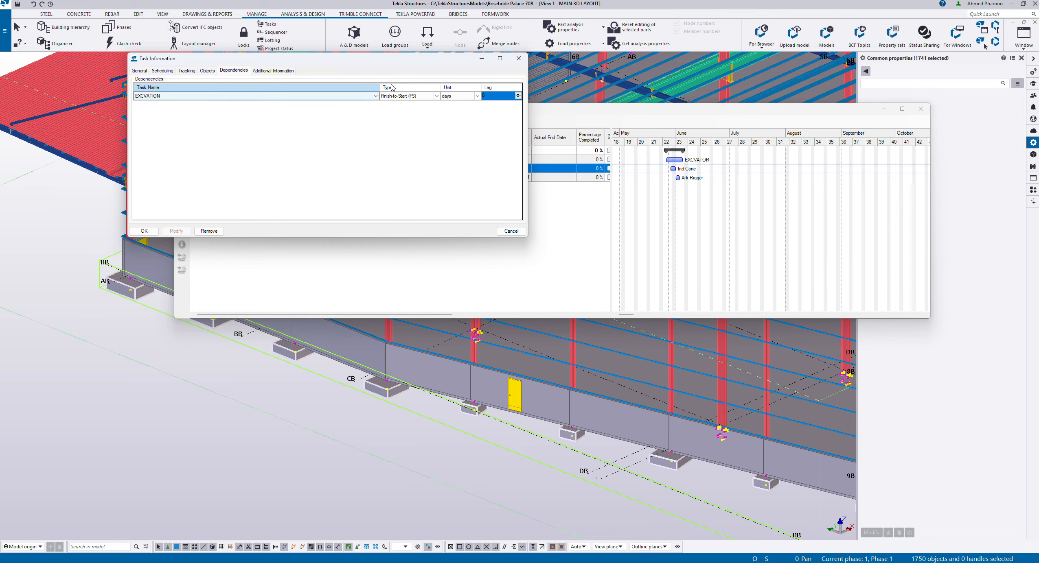
{"action": "left_click", "coordinate": [375, 96]}
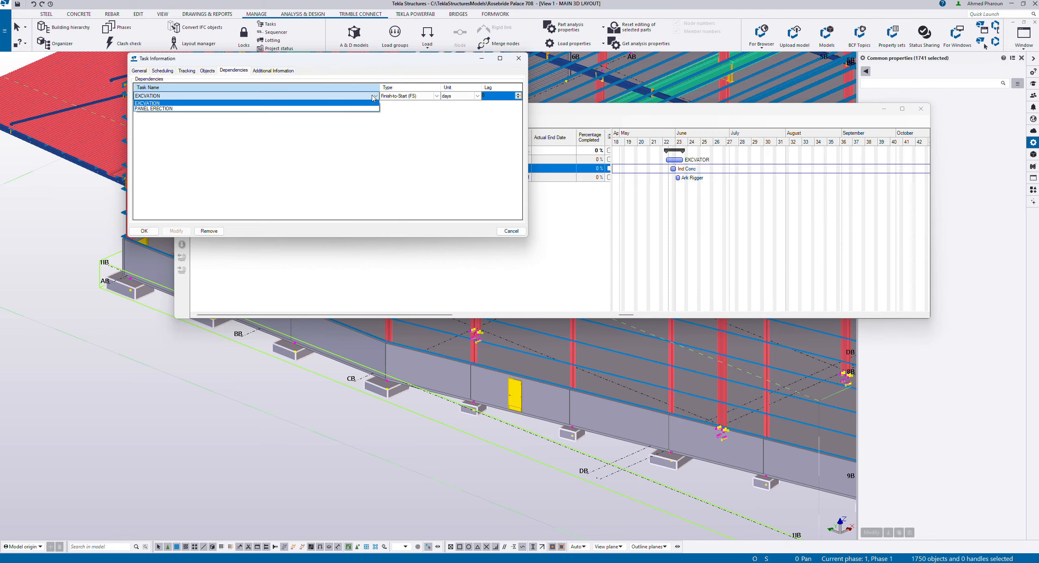
{"action": "left_click", "coordinate": [178, 104]}
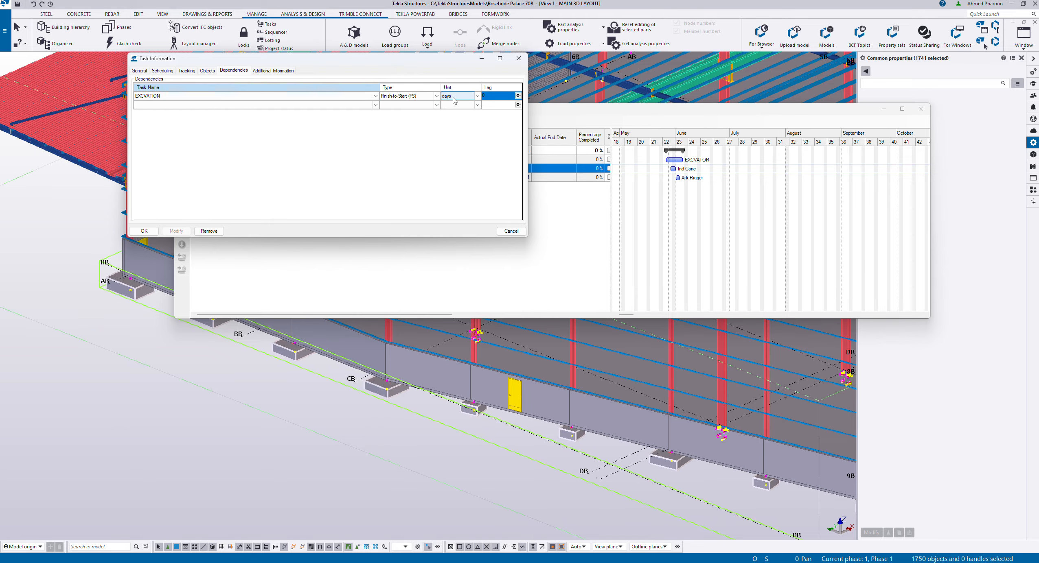
{"action": "left_click", "coordinate": [491, 95]}
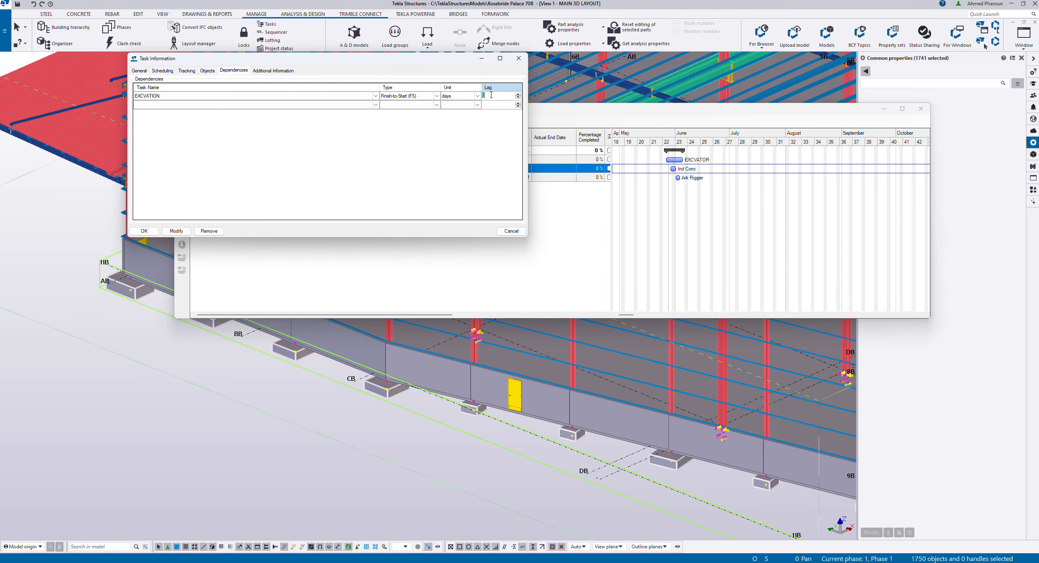
{"action": "left_click", "coordinate": [172, 232]}
{"action": "left_click", "coordinate": [144, 231]}
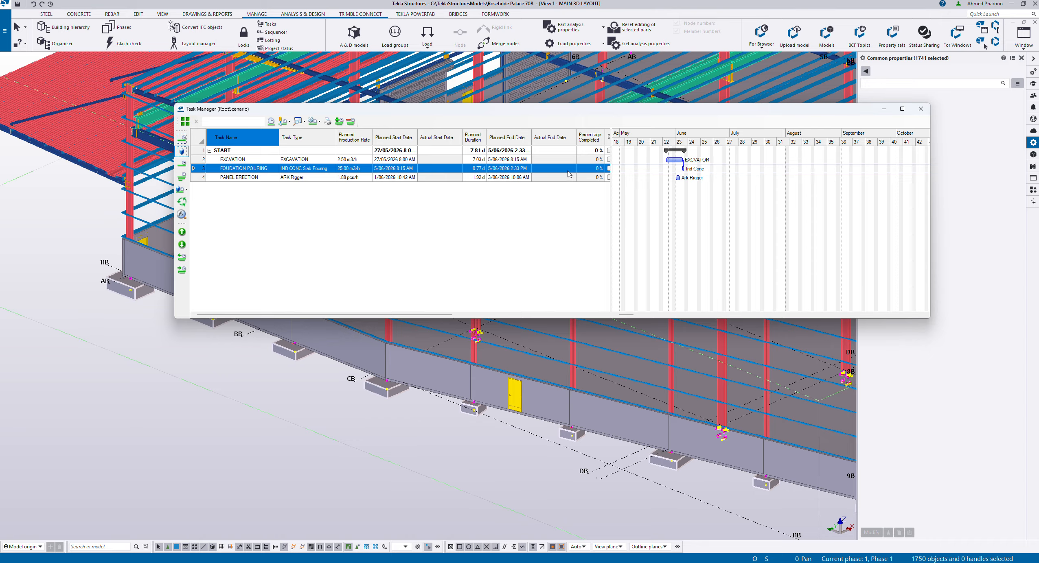
Make PANEL ERECTION depend on FOUDATION POURING with a Finish-to-Start link and a lag of 5 days
{"action": "left_click", "coordinate": [559, 168]}
{"action": "left_click", "coordinate": [547, 178]}
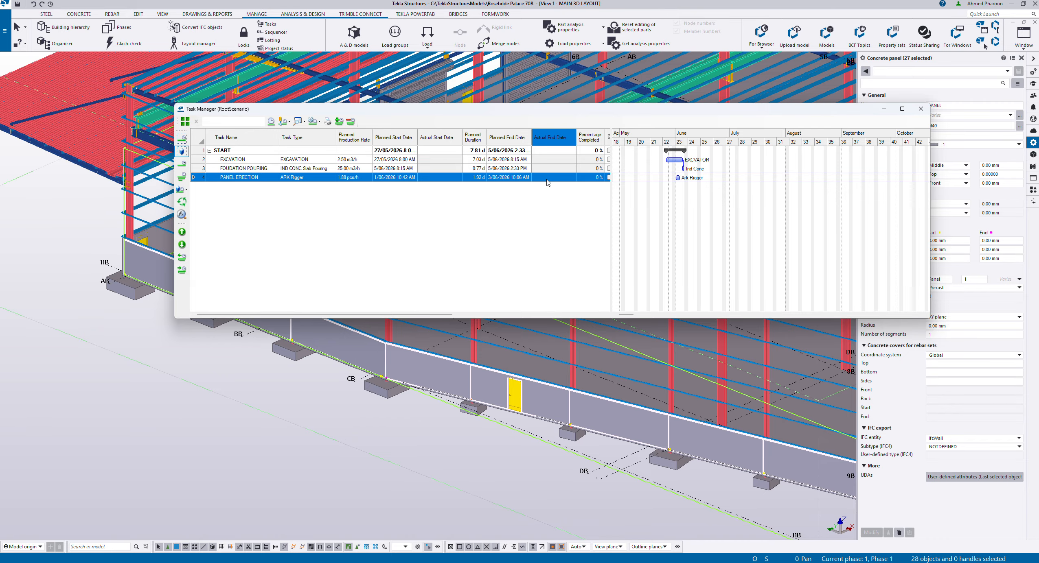
{"action": "right_click", "coordinate": [547, 179]}
{"action": "left_click", "coordinate": [578, 184]}
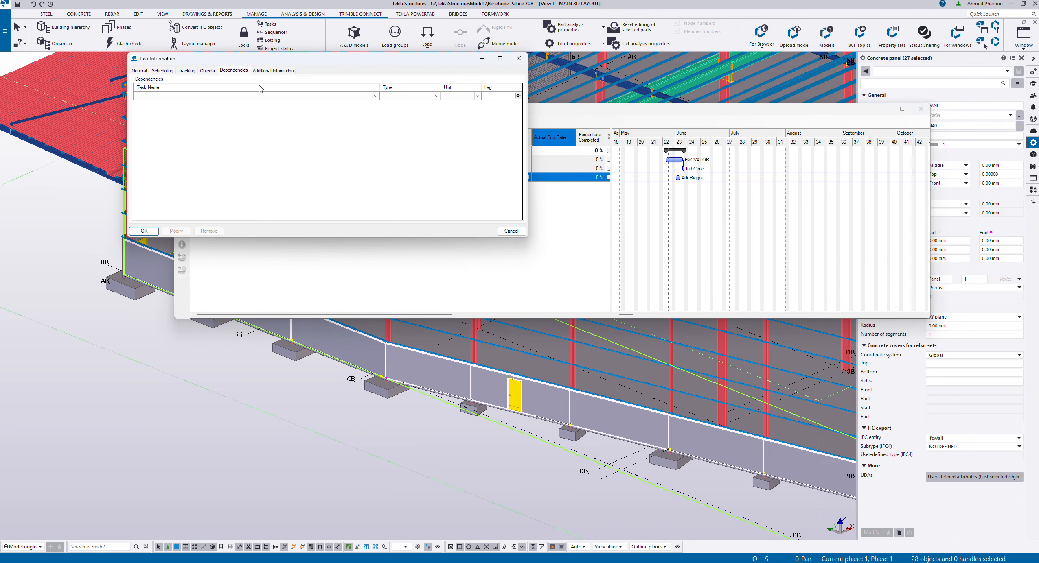
{"action": "left_click", "coordinate": [373, 97]}
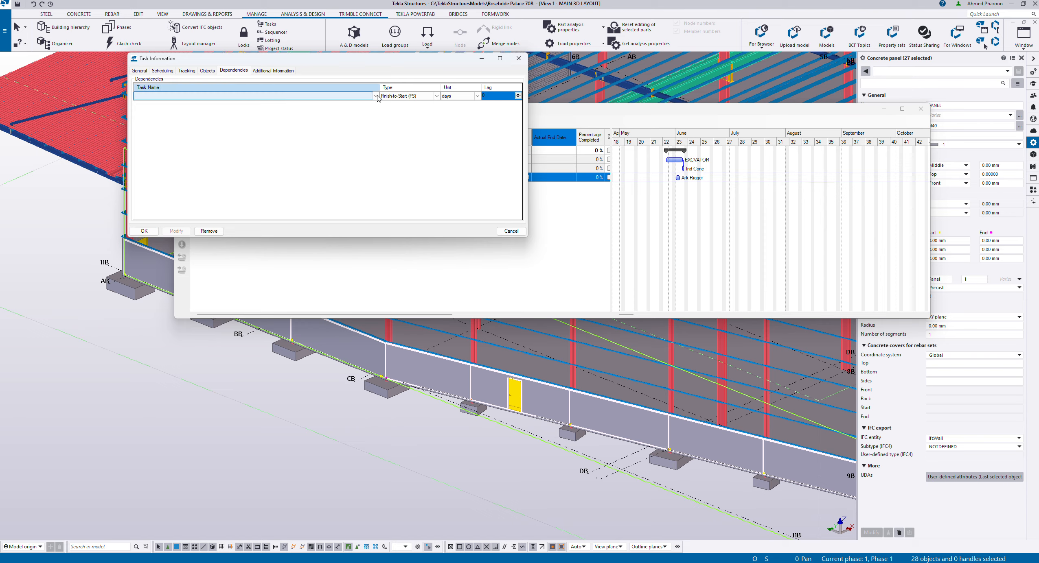
{"action": "left_click", "coordinate": [376, 96]}
{"action": "left_click", "coordinate": [192, 108]}
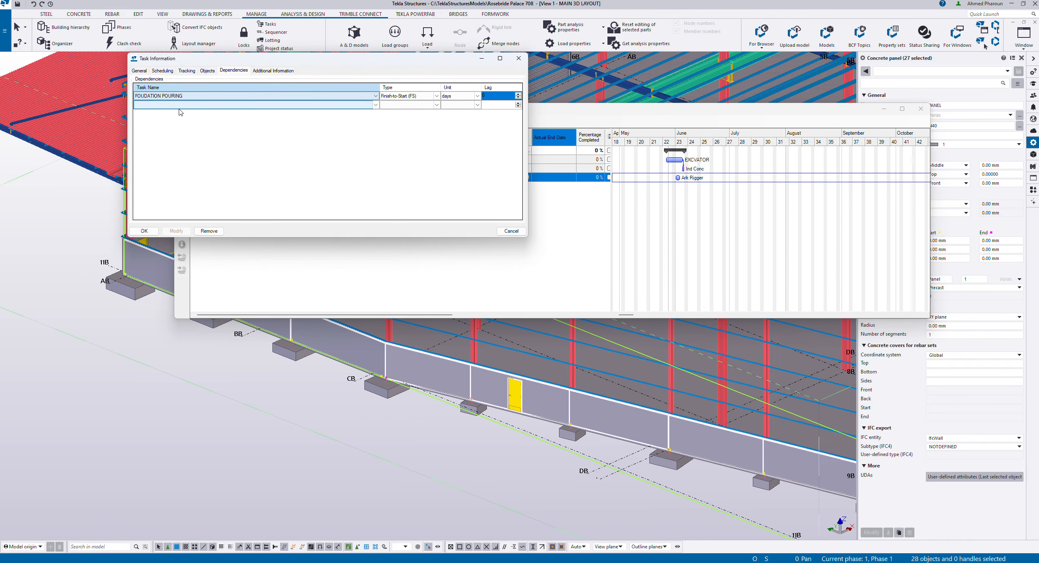
{"action": "left_click", "coordinate": [497, 97]}
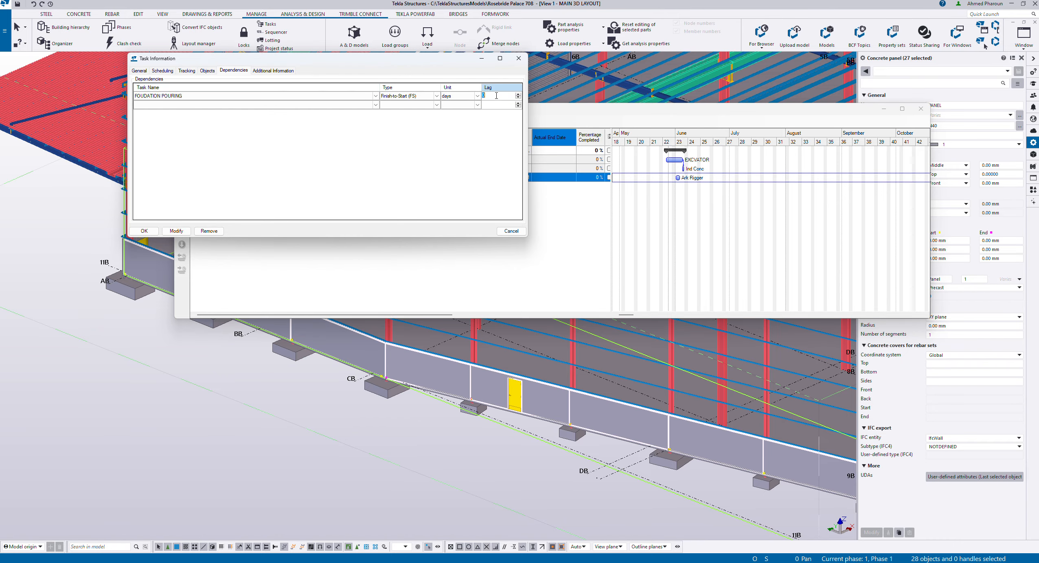
{"action": "key", "text": "Return"}
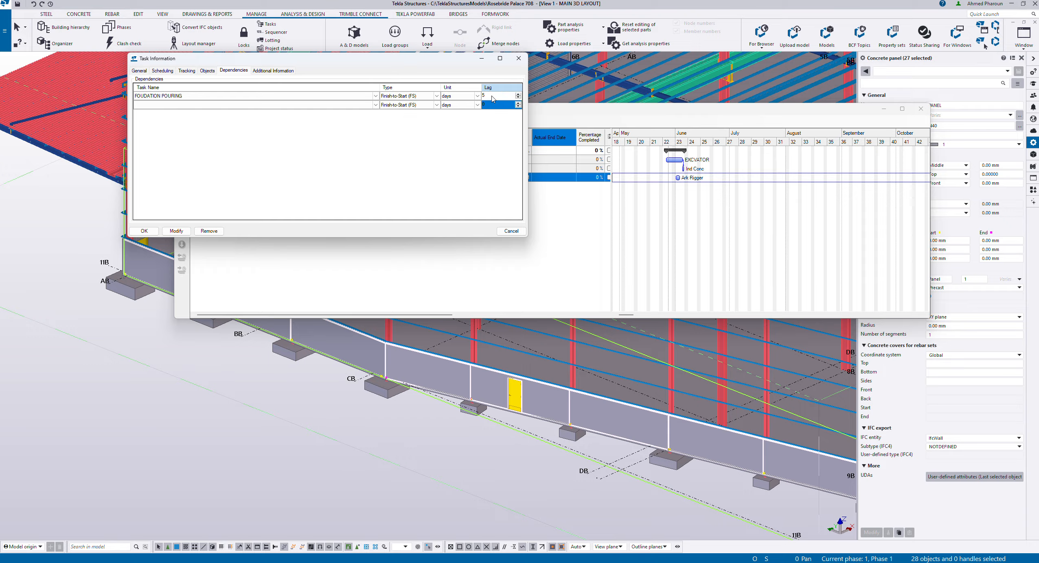
{"action": "left_click", "coordinate": [175, 231]}
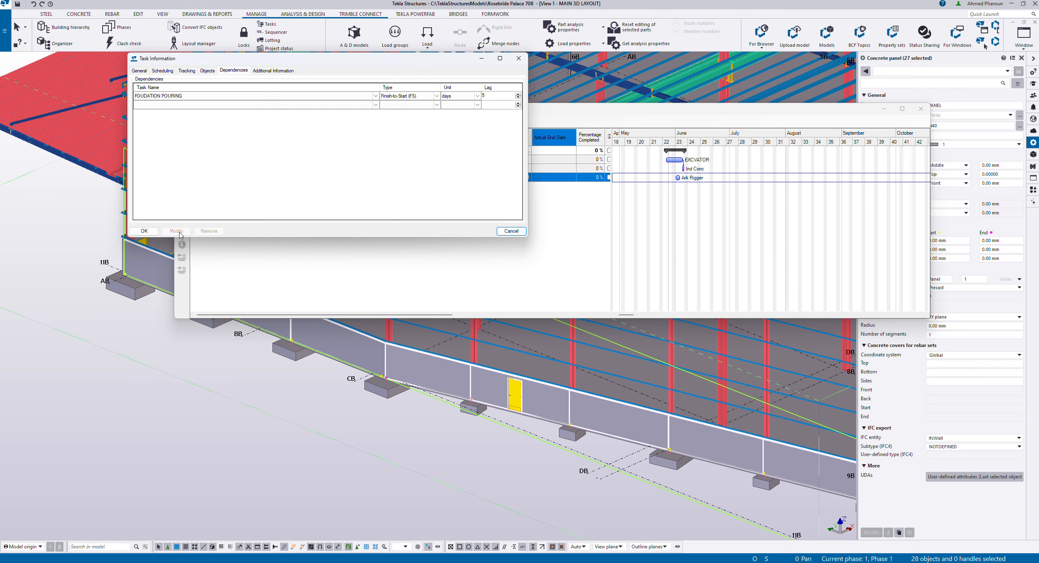
{"action": "left_click", "coordinate": [144, 231]}
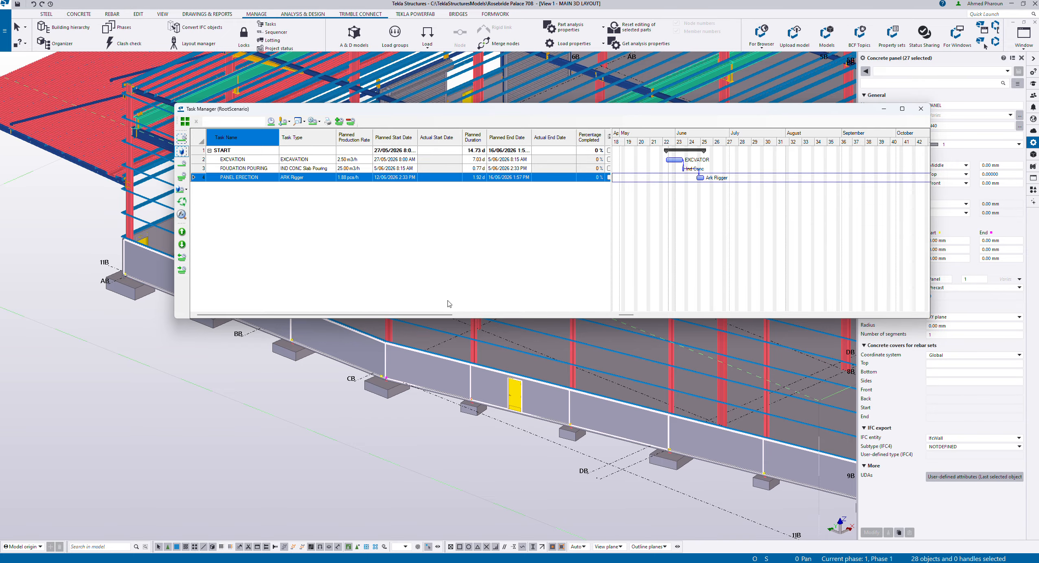
{"action": "scroll", "coordinate": [436, 448], "scroll_direction": "down", "scroll_amount": 3}
{"action": "middle_click_drag", "start_coordinate": [456, 405], "coordinate": [380, 433]}
{"action": "scroll", "coordinate": [380, 431], "scroll_direction": "up", "scroll_amount": 3}
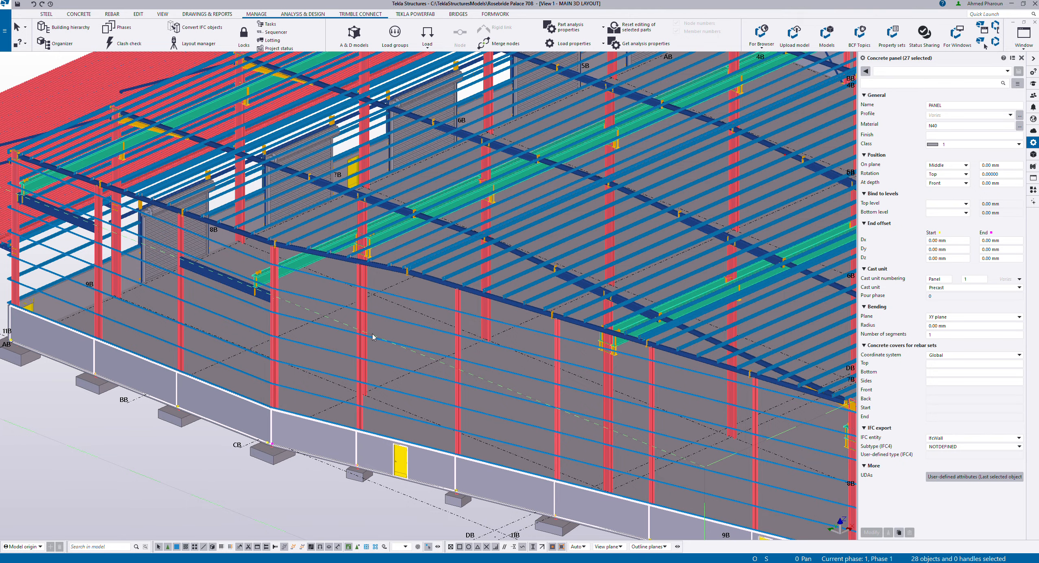
{"action": "scroll", "coordinate": [322, 360], "scroll_direction": "down", "scroll_amount": 4}
{"action": "middle_click_drag", "start_coordinate": [416, 384], "coordinate": [394, 339]}
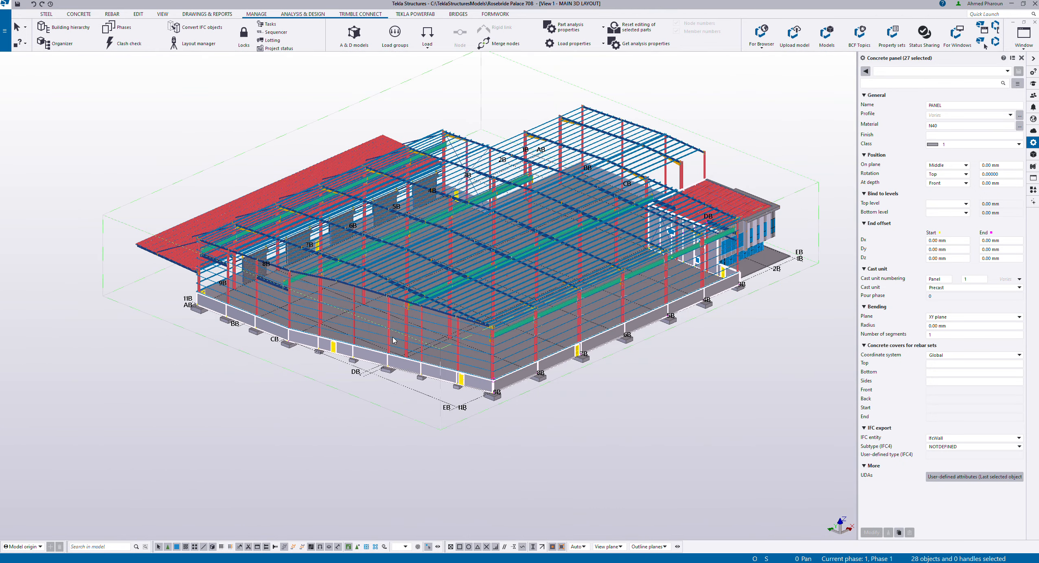
{"action": "scroll", "coordinate": [393, 338], "scroll_direction": "up", "scroll_amount": 4}
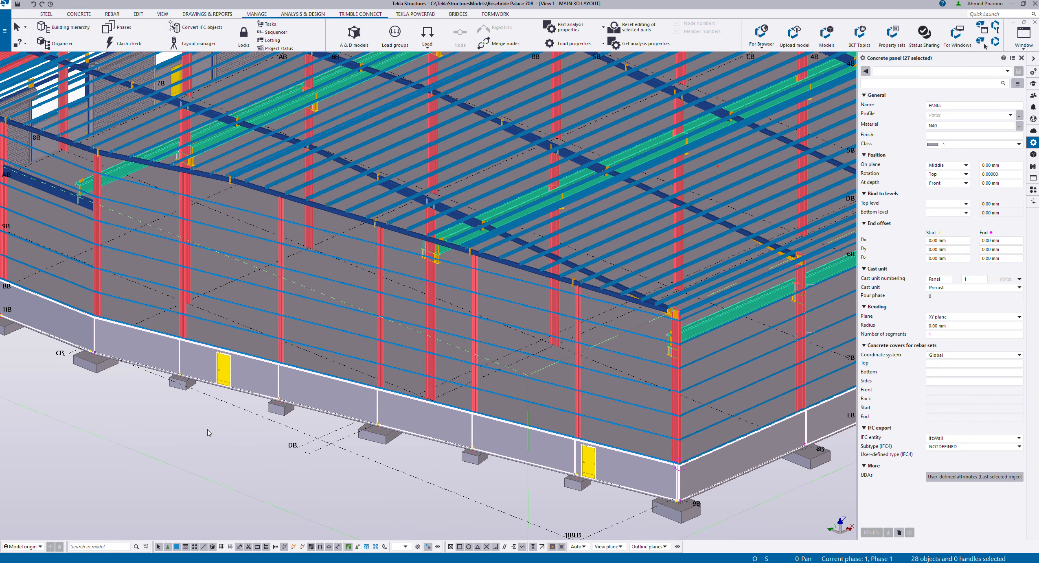
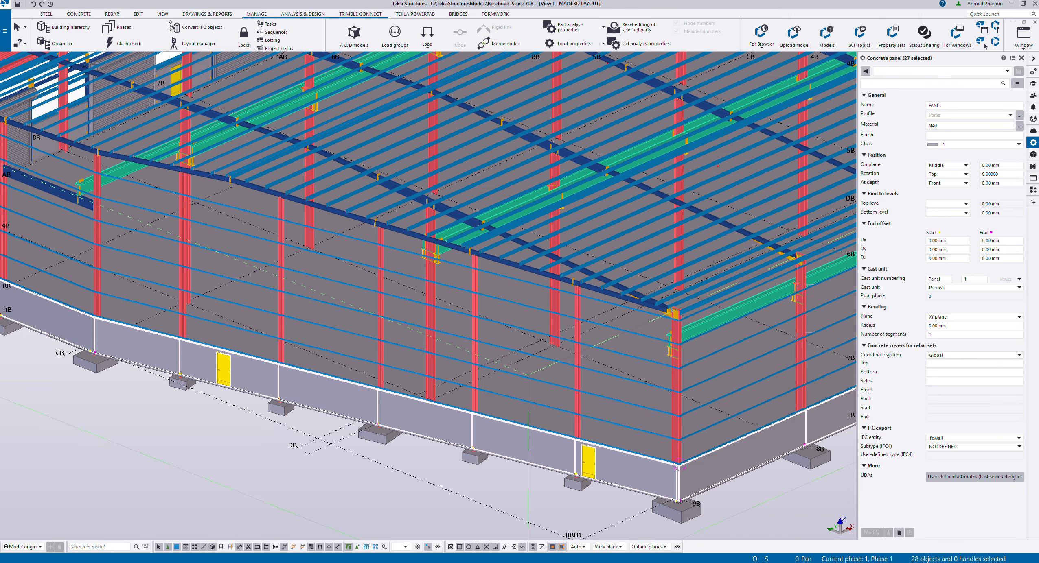
Create a new task named Pouring Slab below PANEL ERECTION in Task Manager
{"action": "key", "text": "alt+Tab"}
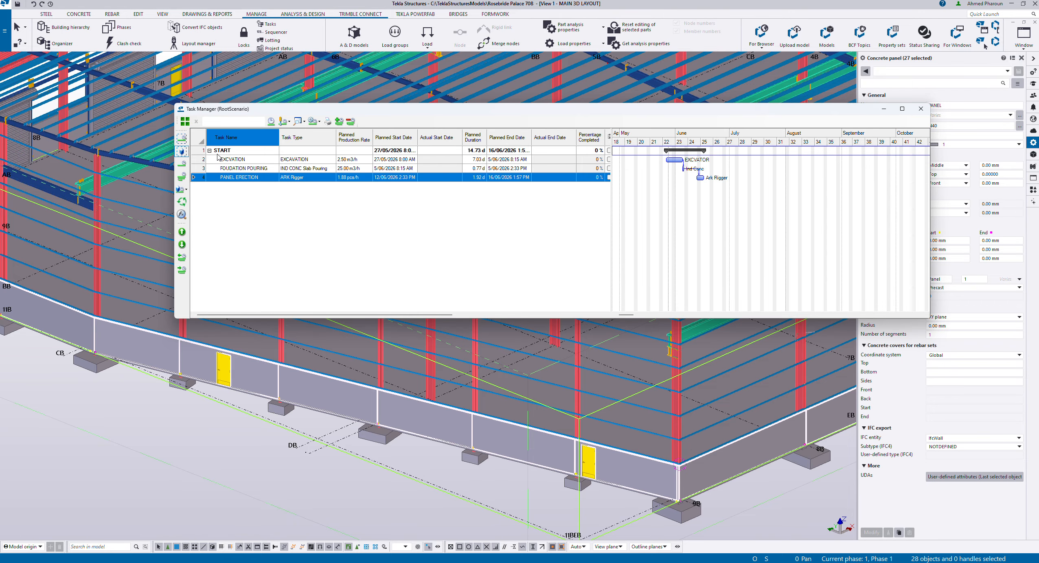
{"action": "left_click", "coordinate": [182, 178]}
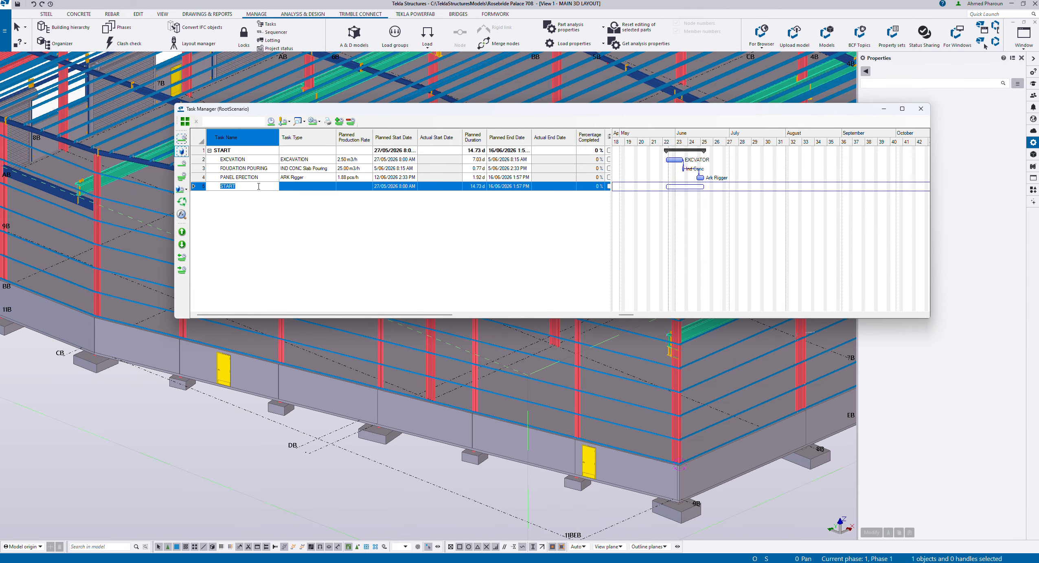
{"action": "type", "text": "Pouring Slab"}
{"action": "key", "text": "Return"}
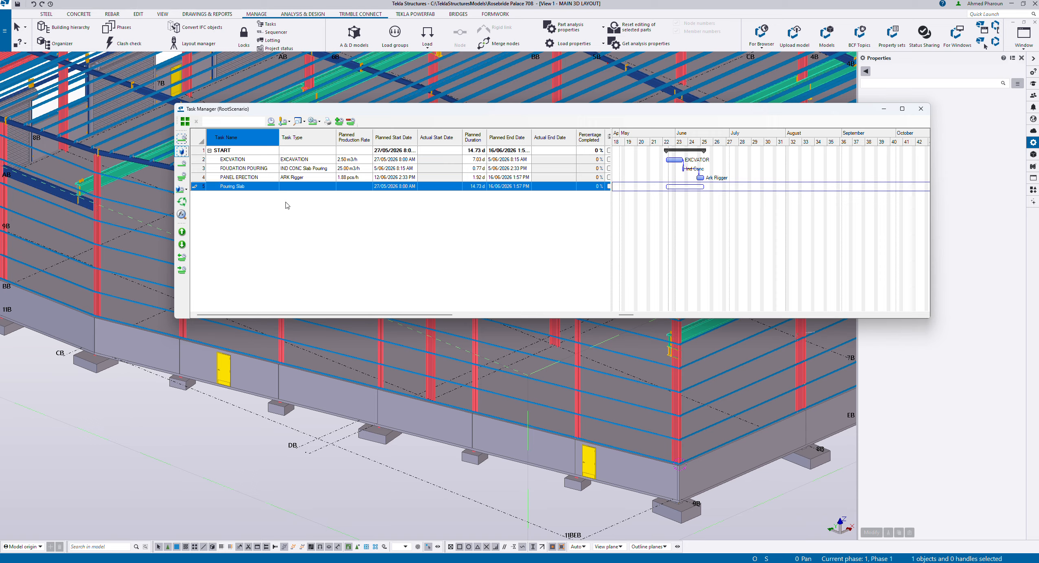
Set the Pouring Slab task's type to IND CONC Slab Pouring and its contractor to Ind Conc
{"action": "right_click", "coordinate": [306, 187]}
{"action": "left_click", "coordinate": [345, 193]}
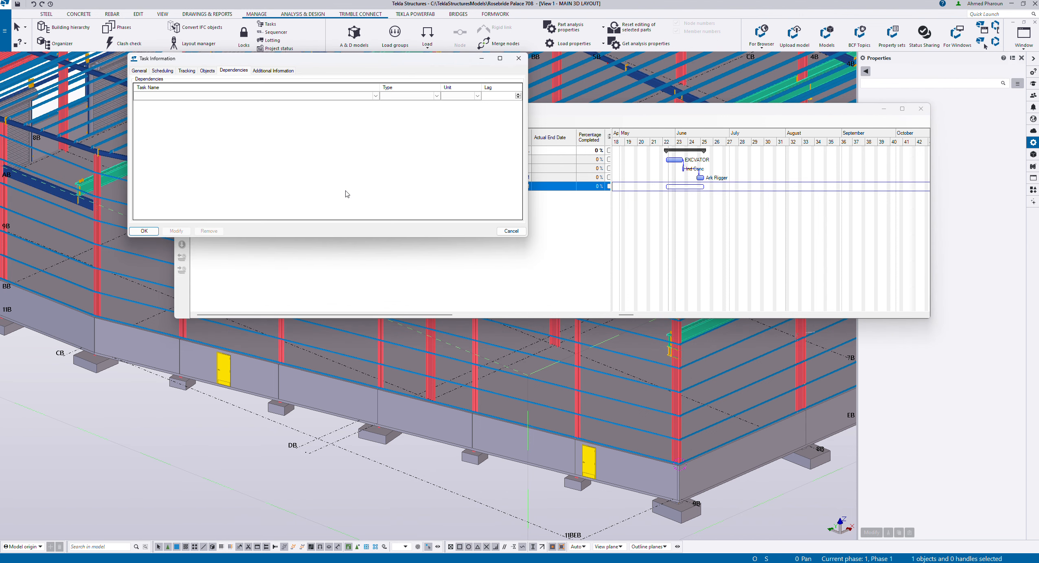
{"action": "left_click", "coordinate": [138, 70]}
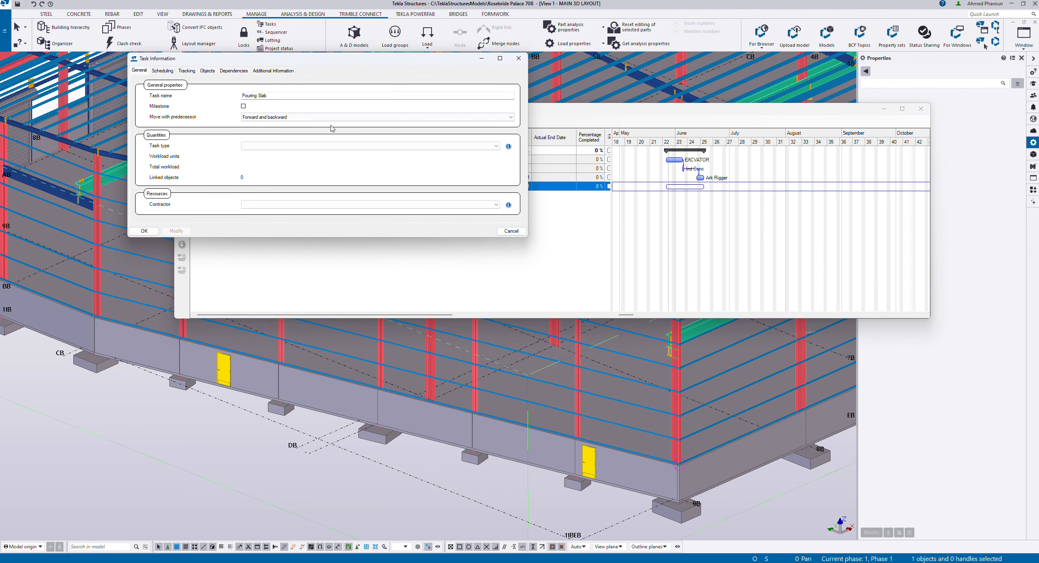
{"action": "left_click", "coordinate": [321, 145]}
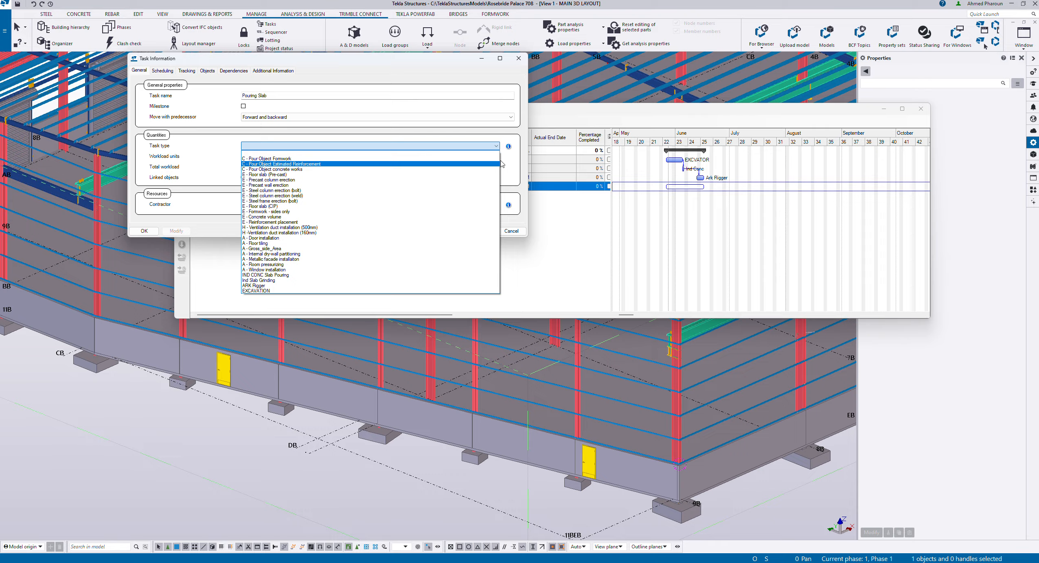
{"action": "left_click", "coordinate": [302, 281]}
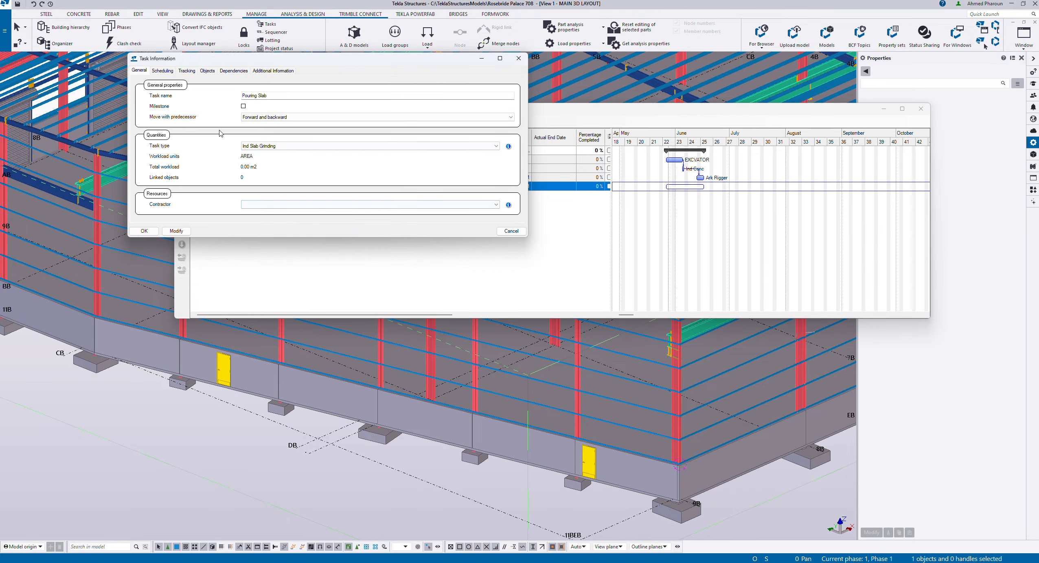
{"action": "left_click", "coordinate": [384, 147]}
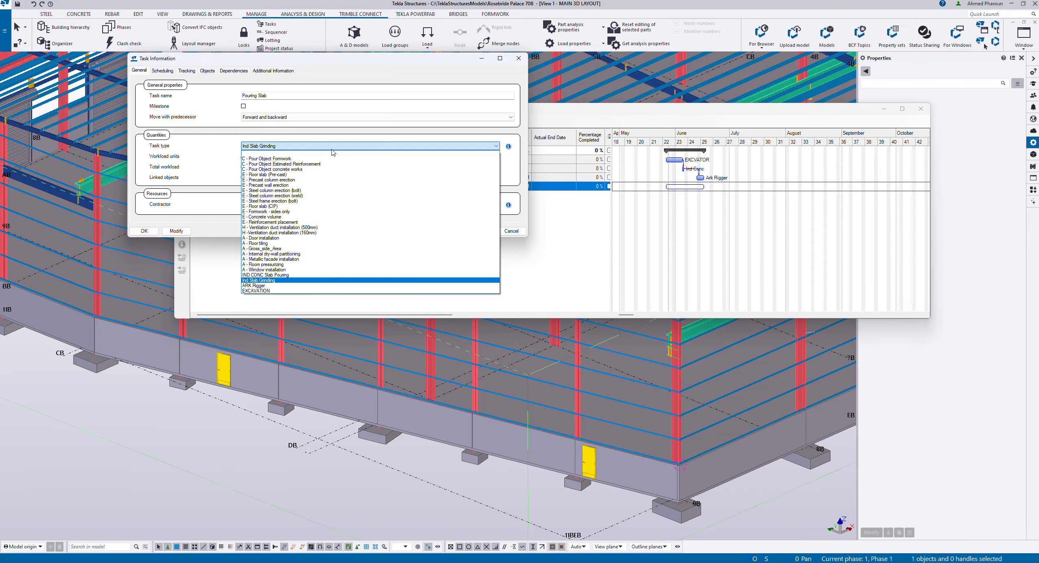
{"action": "left_click", "coordinate": [276, 275]}
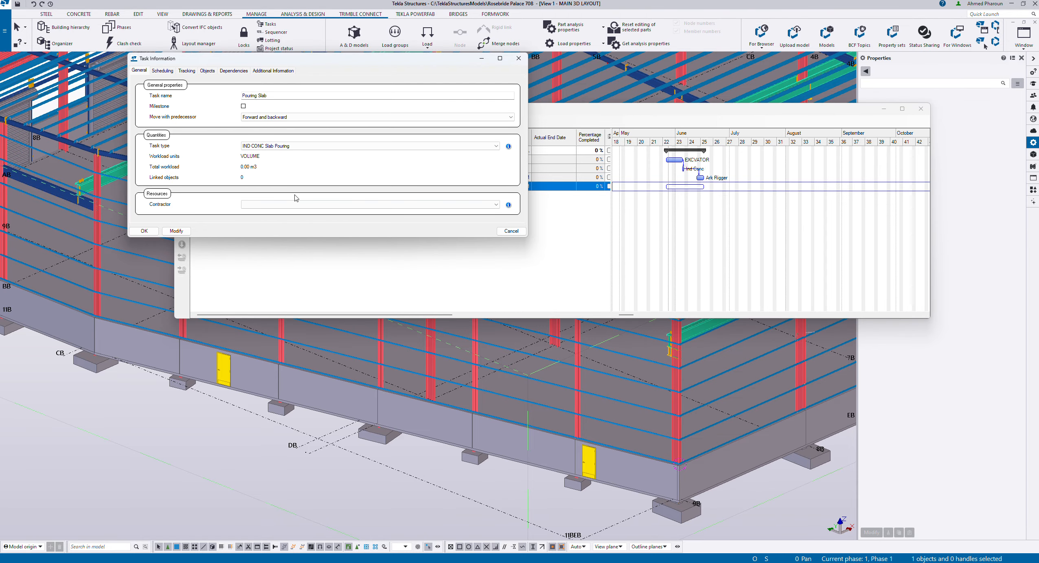
{"action": "left_click", "coordinate": [287, 204]}
{"action": "left_click", "coordinate": [267, 226]}
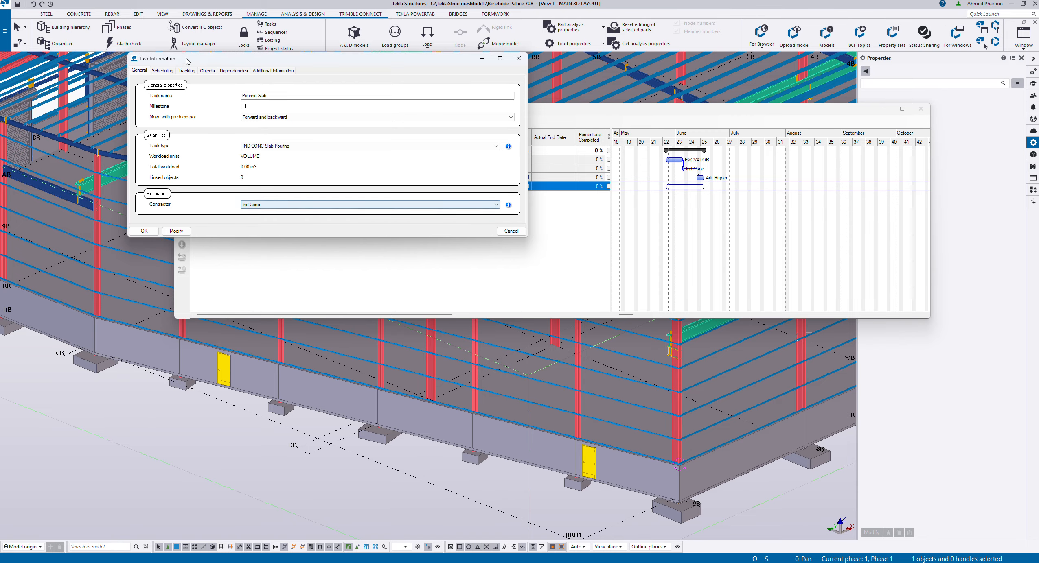
Make Pouring Slab depend on PANEL ERECTION with a Finish-to-Start link in days and apply the change
{"action": "left_click", "coordinate": [233, 71]}
{"action": "left_click", "coordinate": [263, 97]}
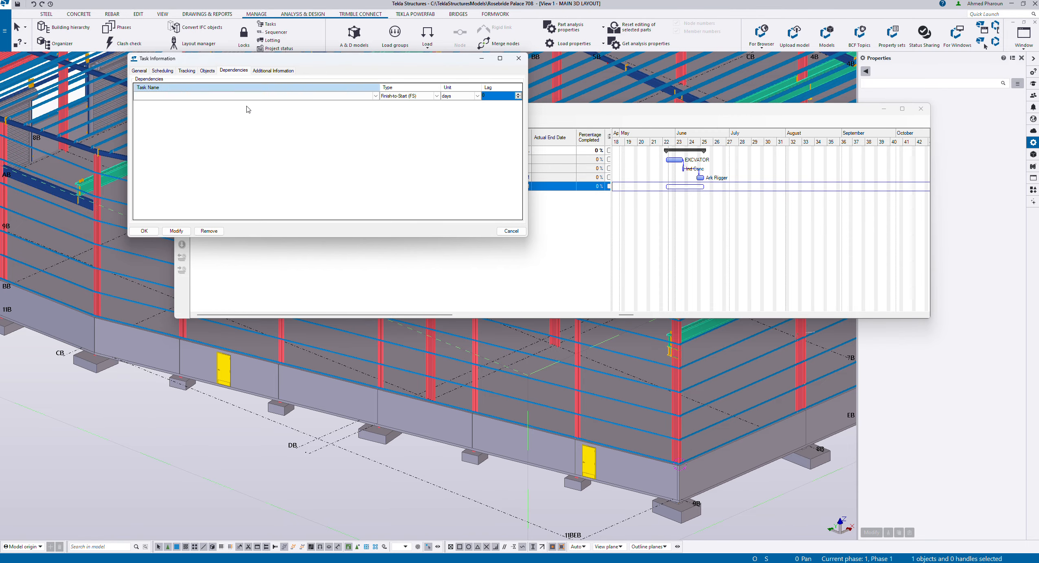
{"action": "left_click", "coordinate": [375, 95]}
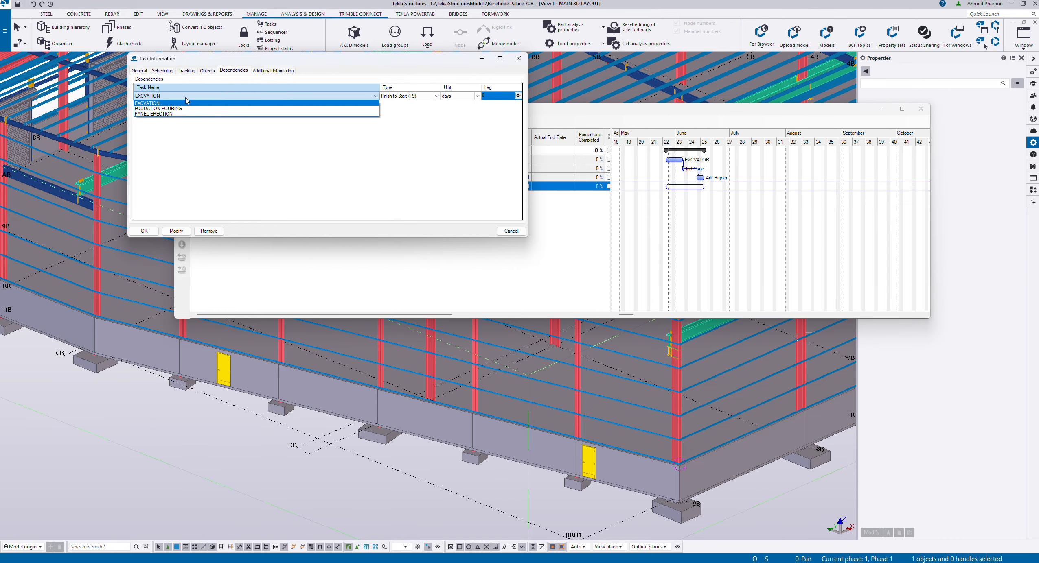
{"action": "left_click", "coordinate": [159, 114]}
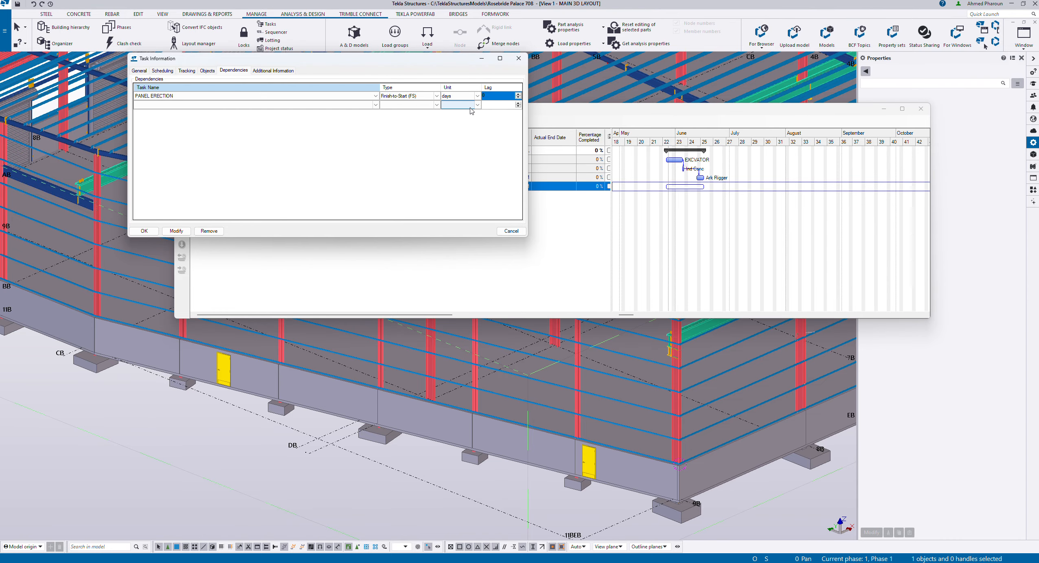
{"action": "left_click", "coordinate": [500, 98]}
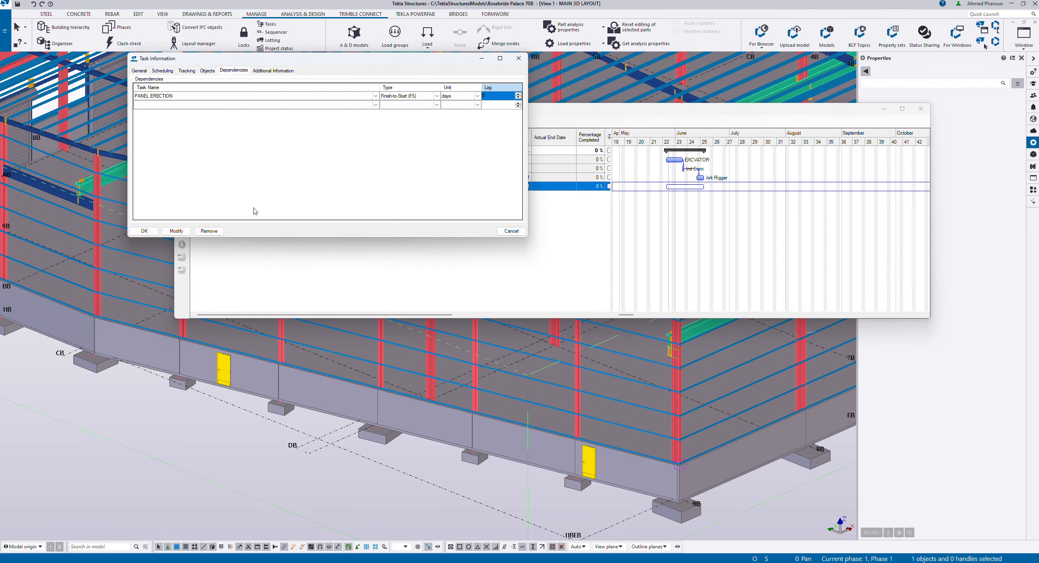
{"action": "left_click", "coordinate": [176, 231]}
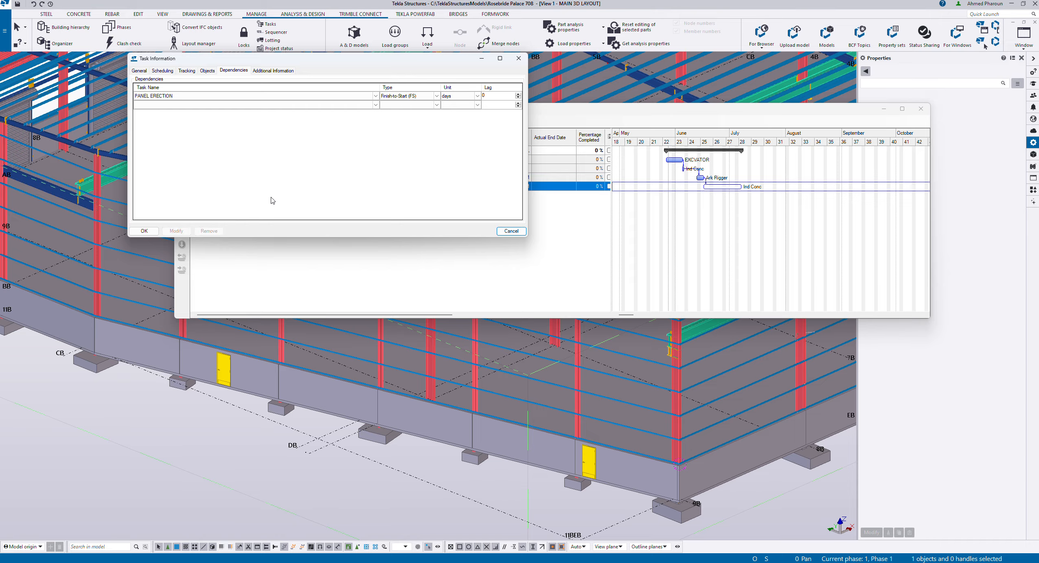
Add the building's concrete floor slab from the model to the Pouring Slab task and close the task's information
{"action": "left_click", "coordinate": [136, 298]}
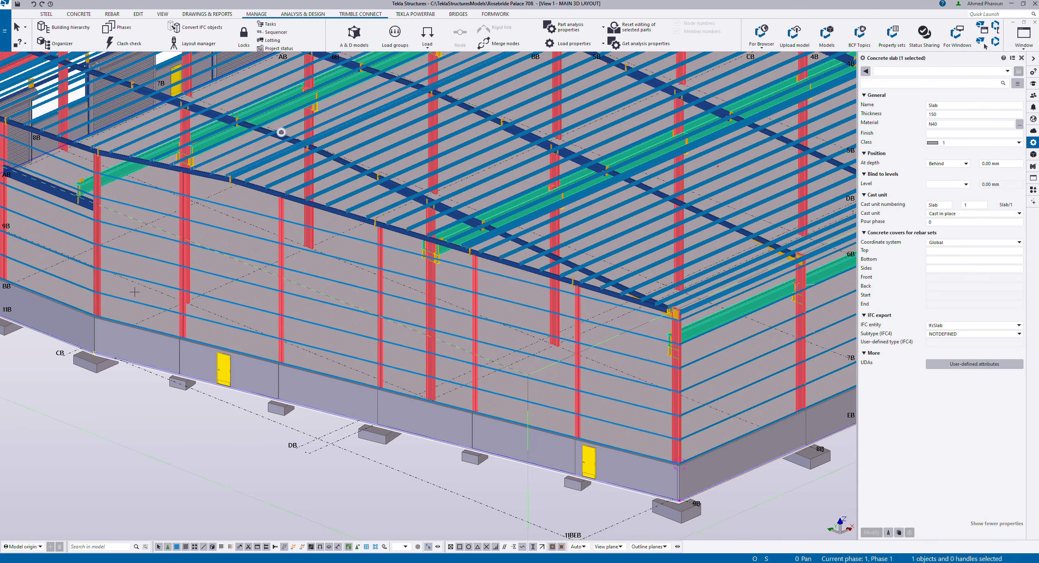
{"action": "right_click", "coordinate": [135, 299]}
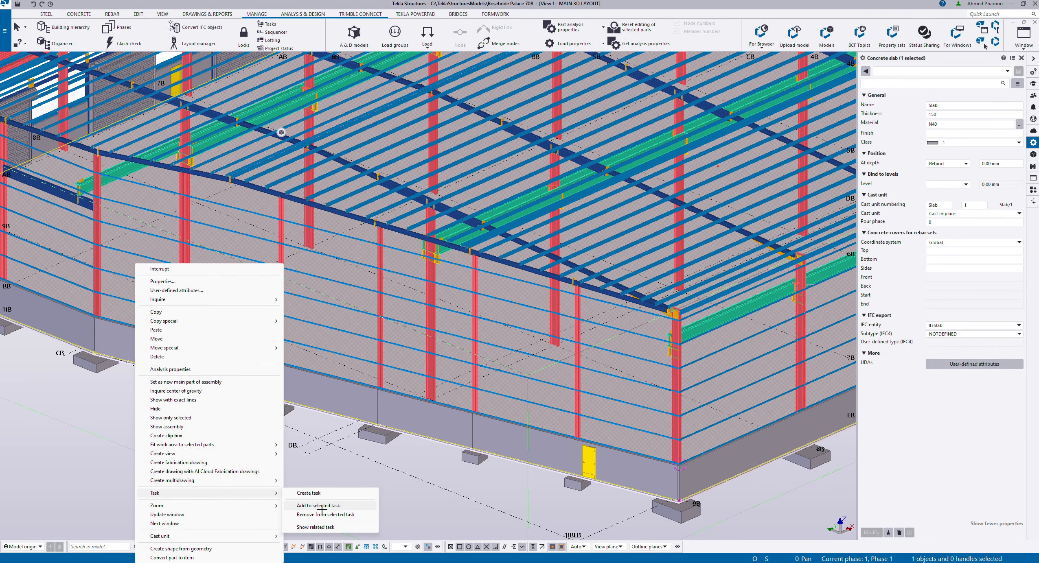
{"action": "left_click", "coordinate": [322, 508]}
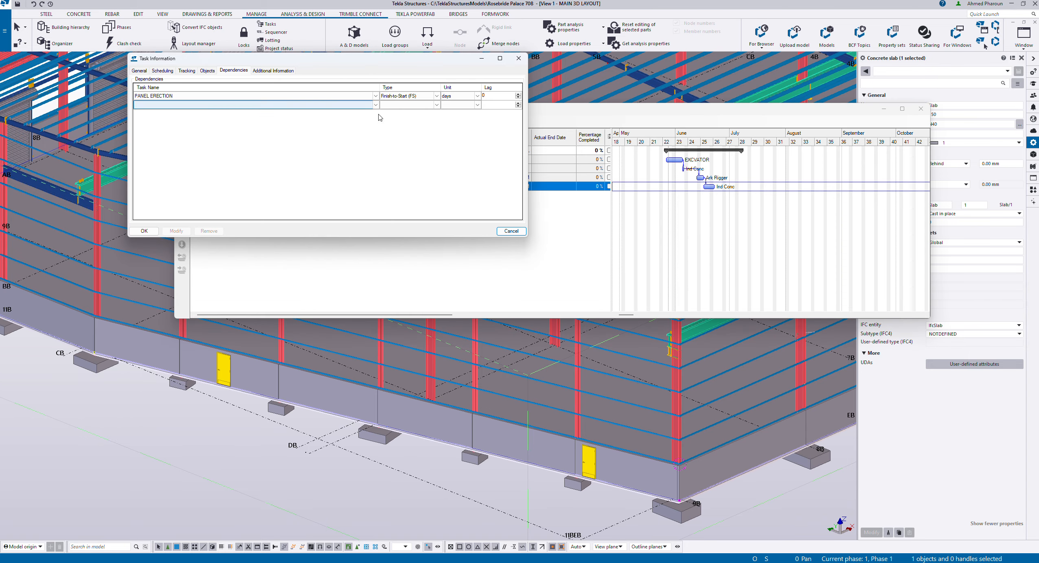
{"action": "left_click", "coordinate": [145, 231]}
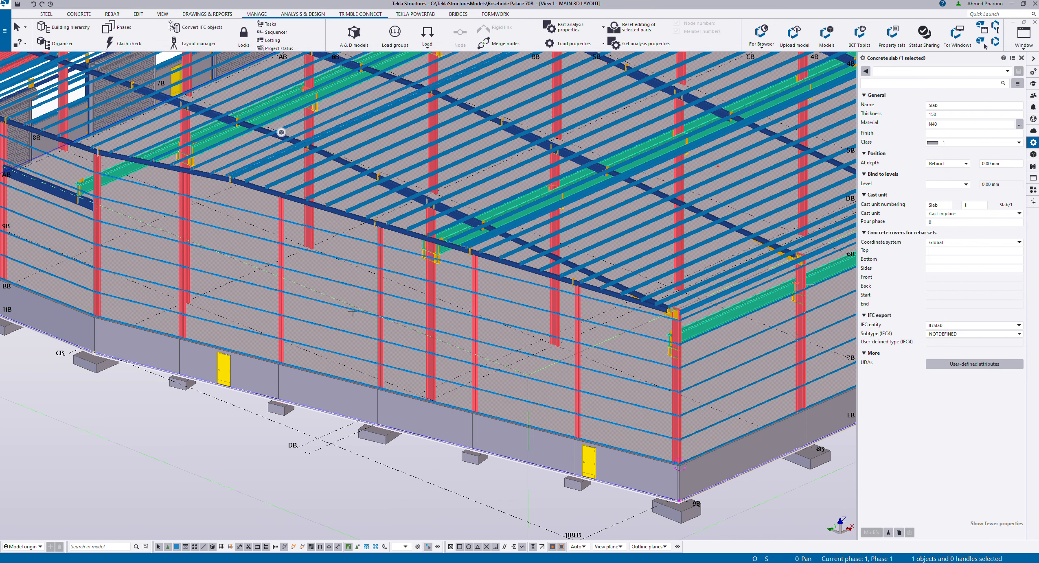
Create a new subtask named Slab Griding under START in Task Manager
{"action": "key", "text": "alt+Tab"}
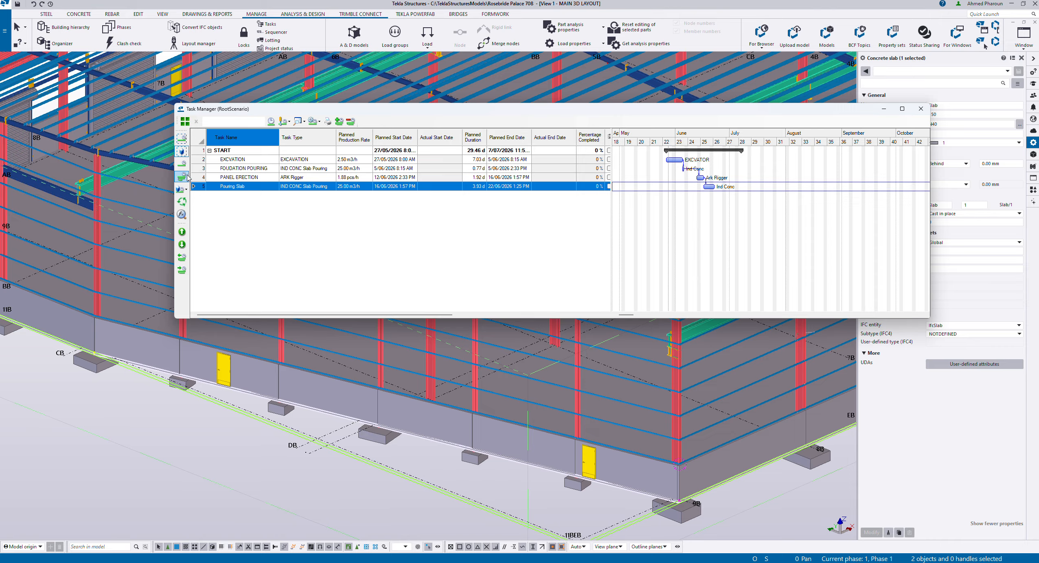
{"action": "left_click", "coordinate": [235, 150]}
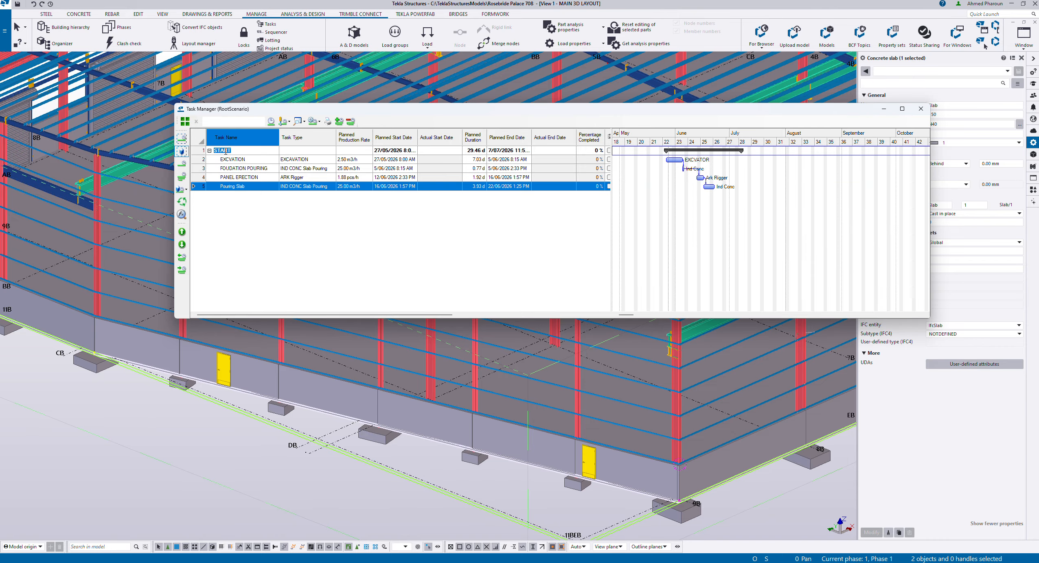
{"action": "left_click", "coordinate": [183, 181]}
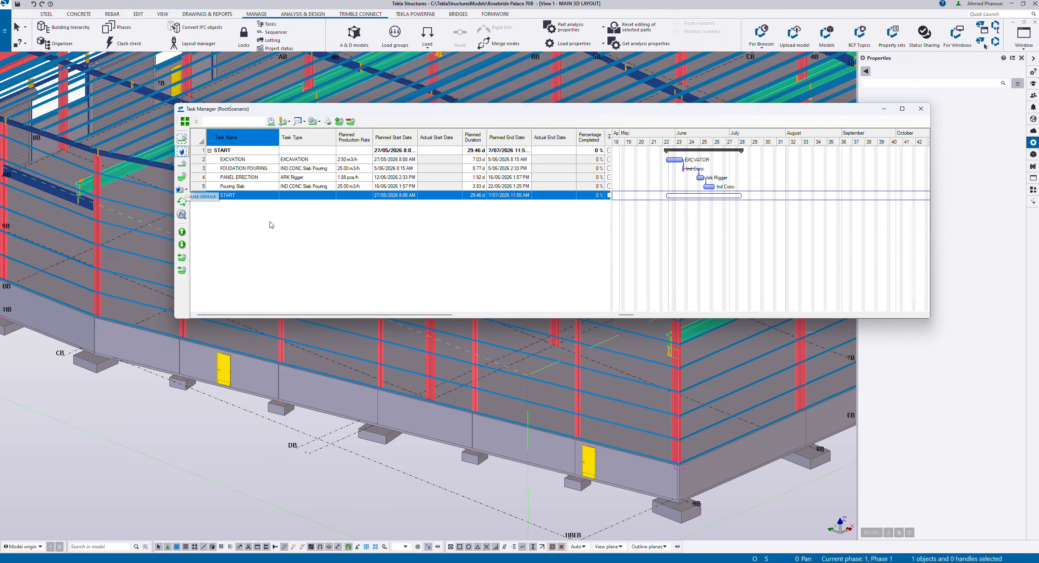
{"action": "left_click", "coordinate": [255, 195]}
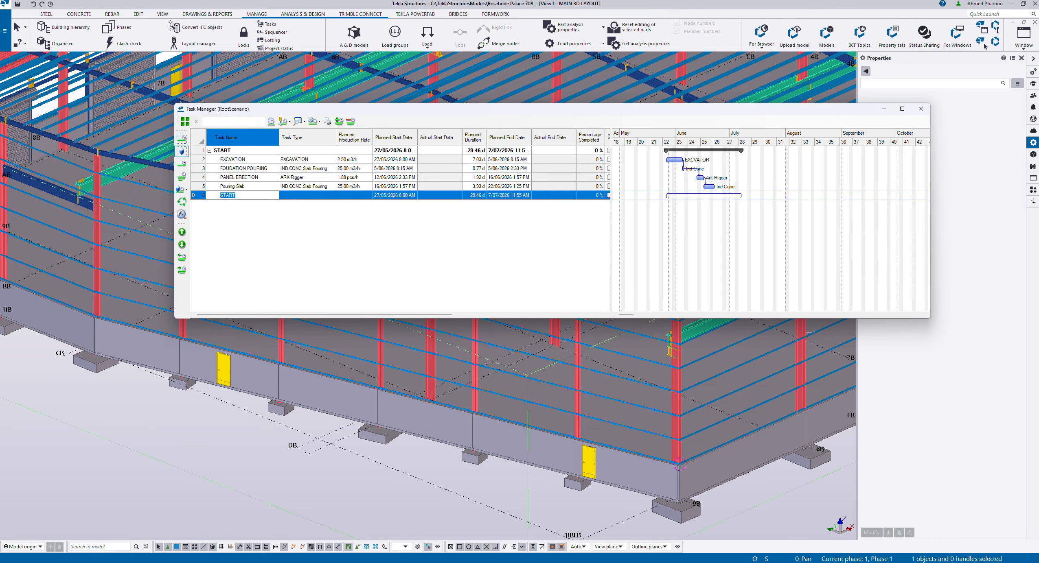
{"action": "type", "text": "Slab Griding"}
{"action": "key", "text": "Return"}
Set the Slab Griding task's type to Ind Slab Grinding, check its production rate, and assign contractor Ind Conc
{"action": "right_click", "coordinate": [306, 197]}
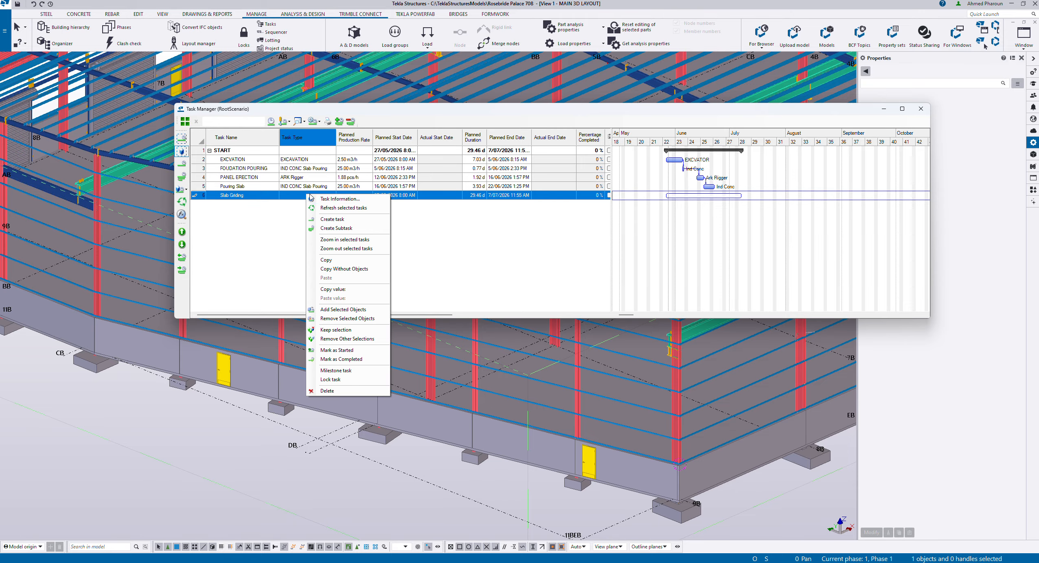
{"action": "left_click", "coordinate": [338, 199]}
{"action": "left_click", "coordinate": [139, 71]}
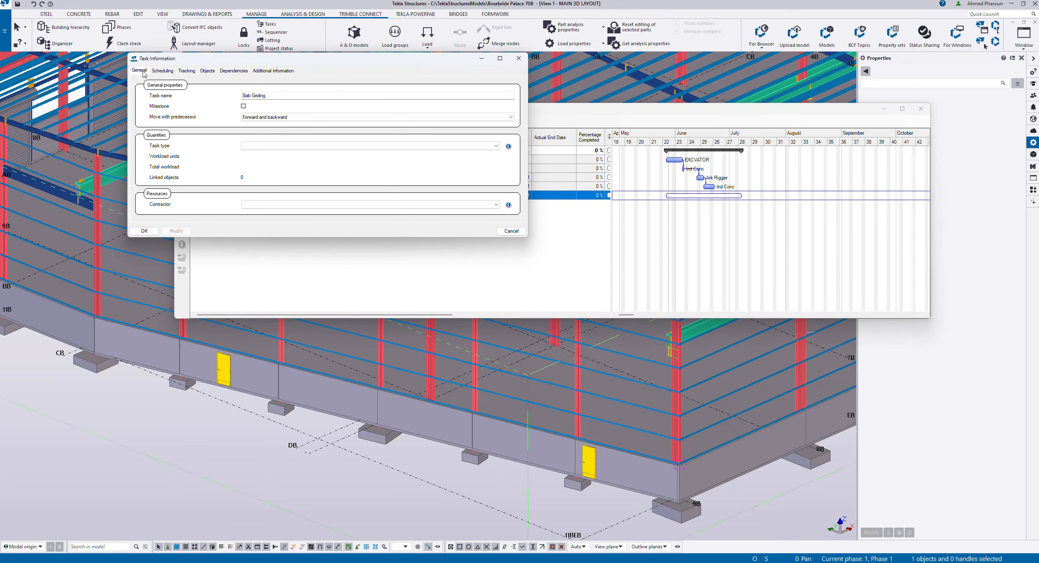
{"action": "left_click", "coordinate": [319, 146]}
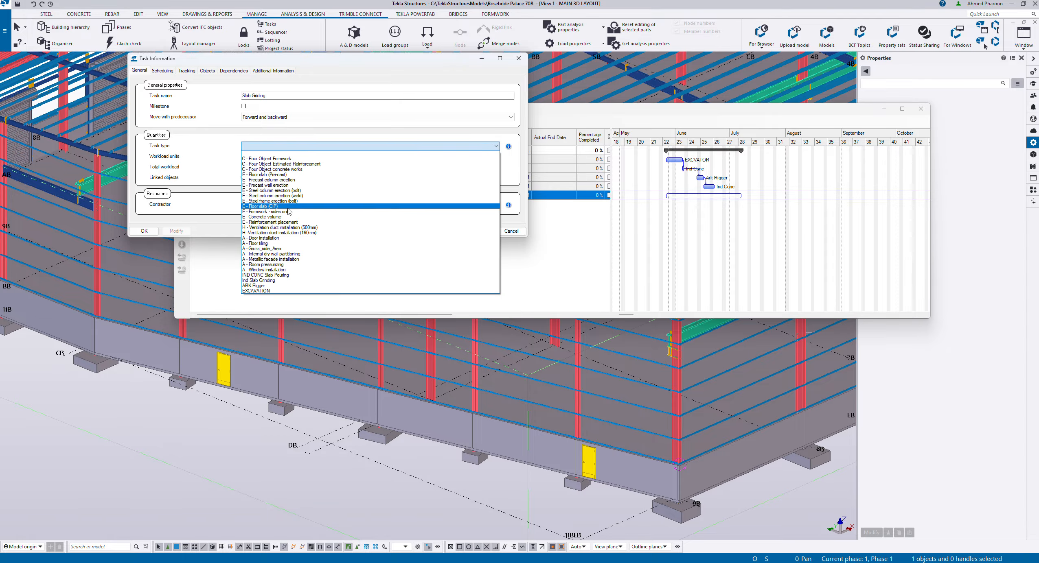
{"action": "left_click", "coordinate": [283, 280]}
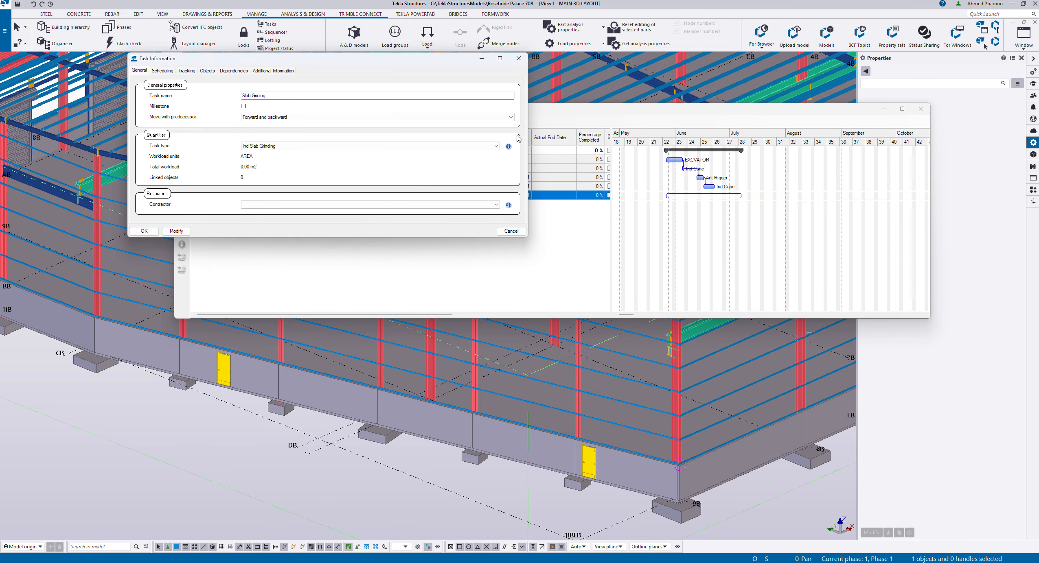
{"action": "left_click", "coordinate": [508, 147]}
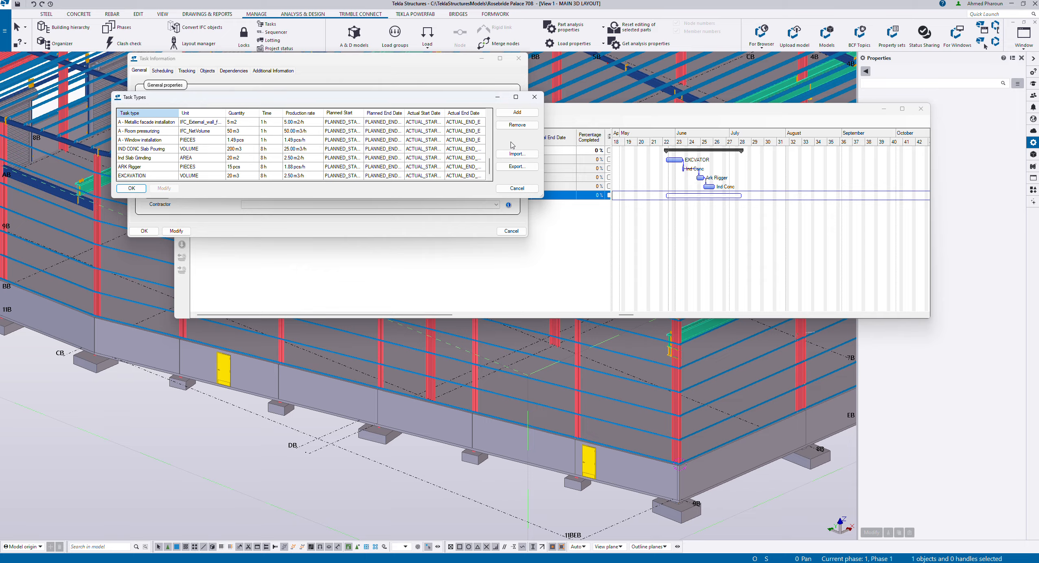
{"action": "left_click", "coordinate": [535, 98]}
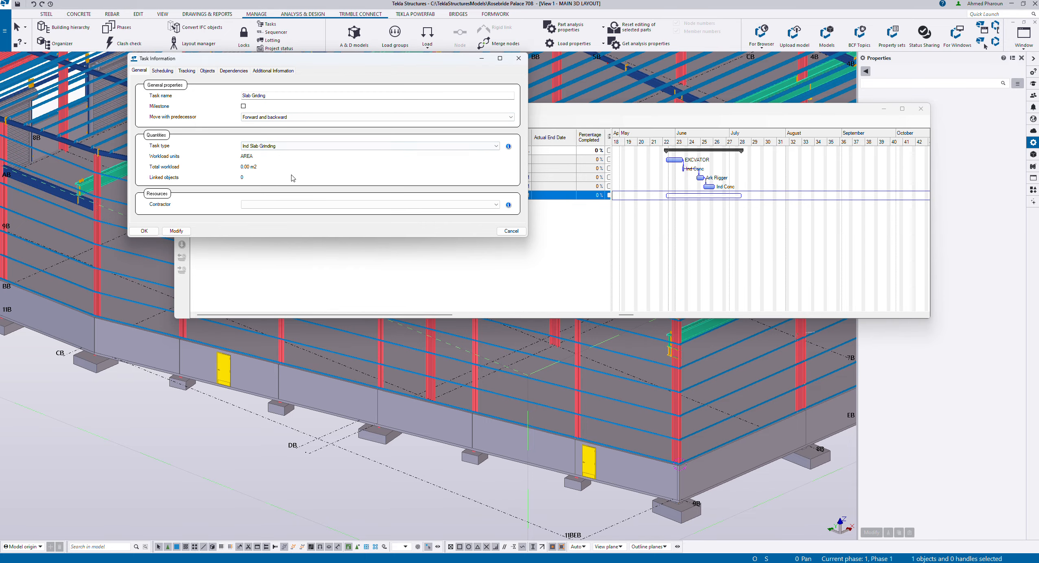
{"action": "left_click", "coordinate": [288, 205]}
{"action": "left_click", "coordinate": [269, 223]}
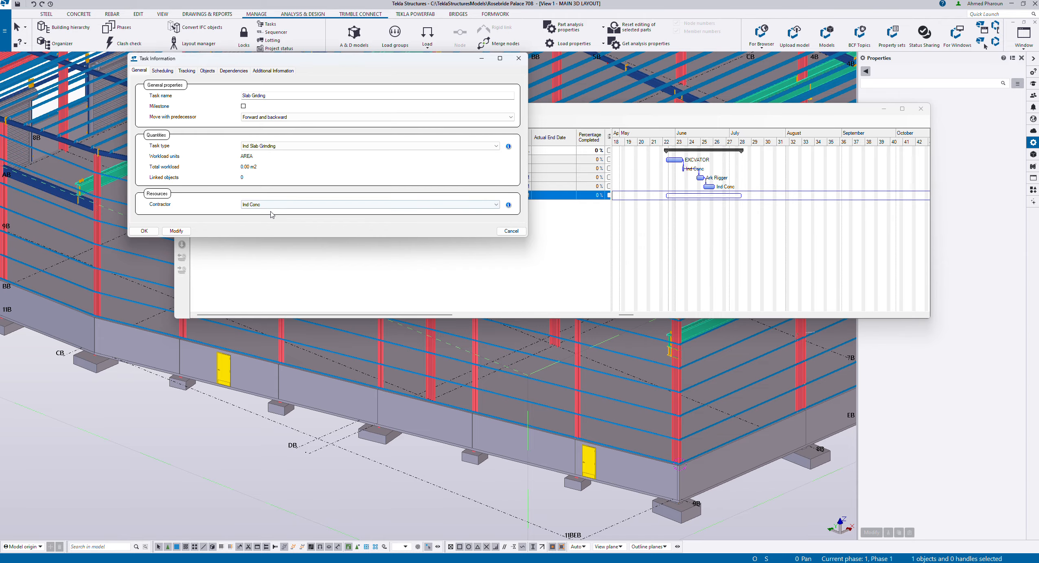
Make Slab Griding depend on Pouring Slab with a Finish-to-Start link and a lag in days
{"action": "left_click", "coordinate": [232, 70]}
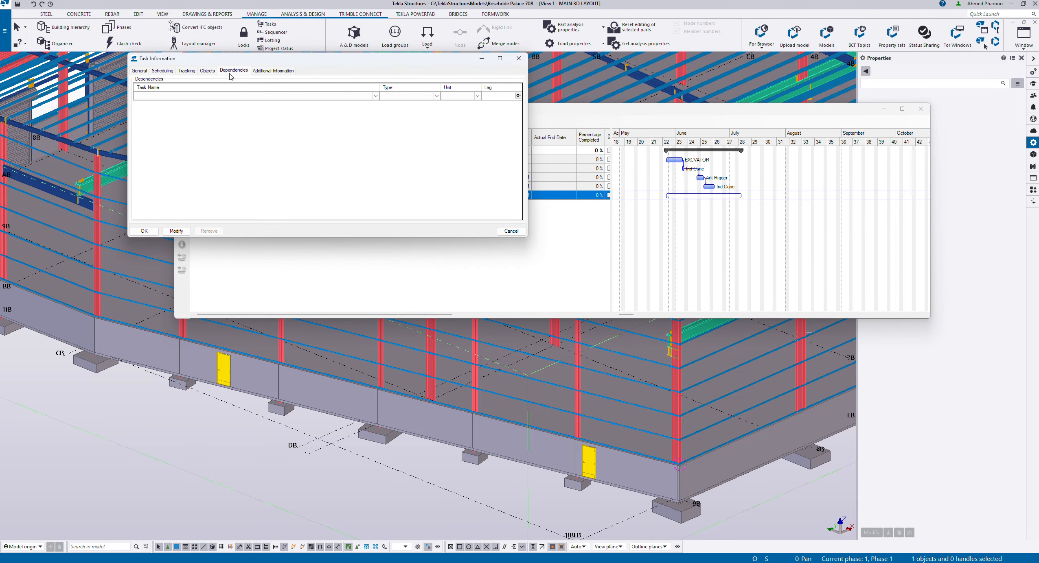
{"action": "left_click", "coordinate": [188, 98]}
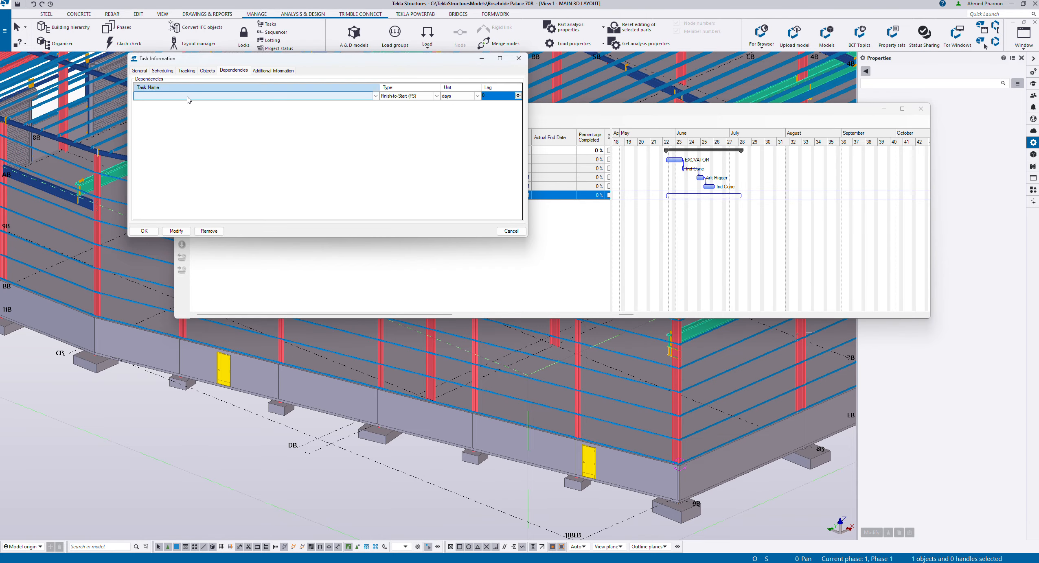
{"action": "left_click", "coordinate": [375, 96]}
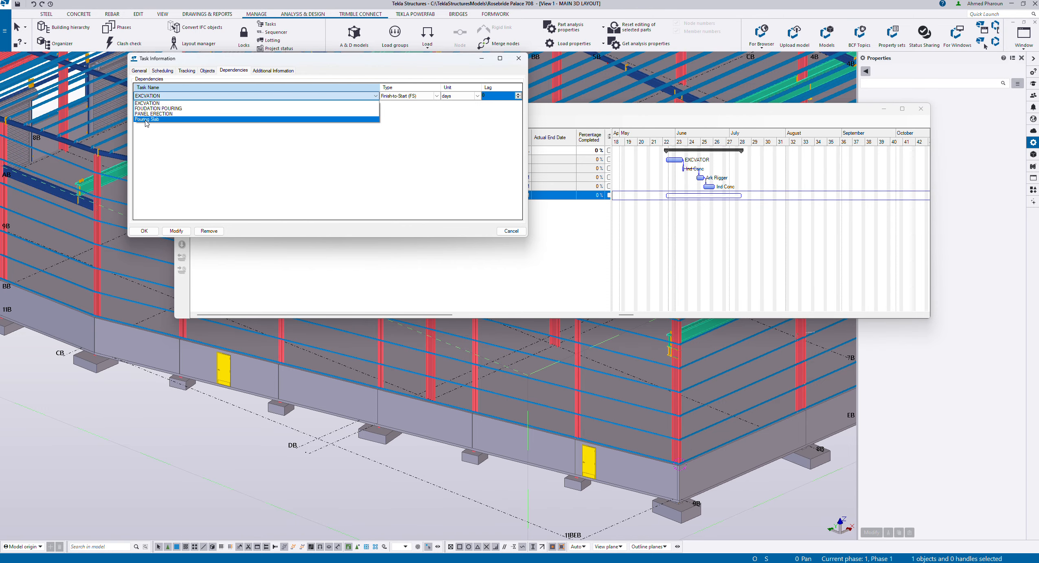
{"action": "left_click", "coordinate": [147, 119]}
{"action": "left_click", "coordinate": [494, 97]}
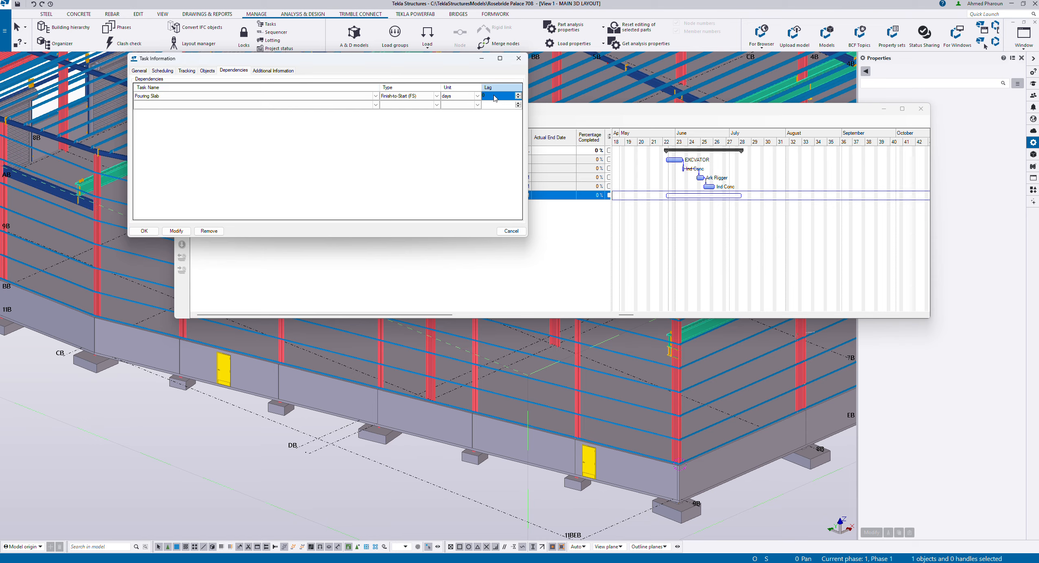
{"action": "left_click", "coordinate": [494, 96]}
{"action": "left_click", "coordinate": [176, 231]}
{"action": "left_click", "coordinate": [144, 231]}
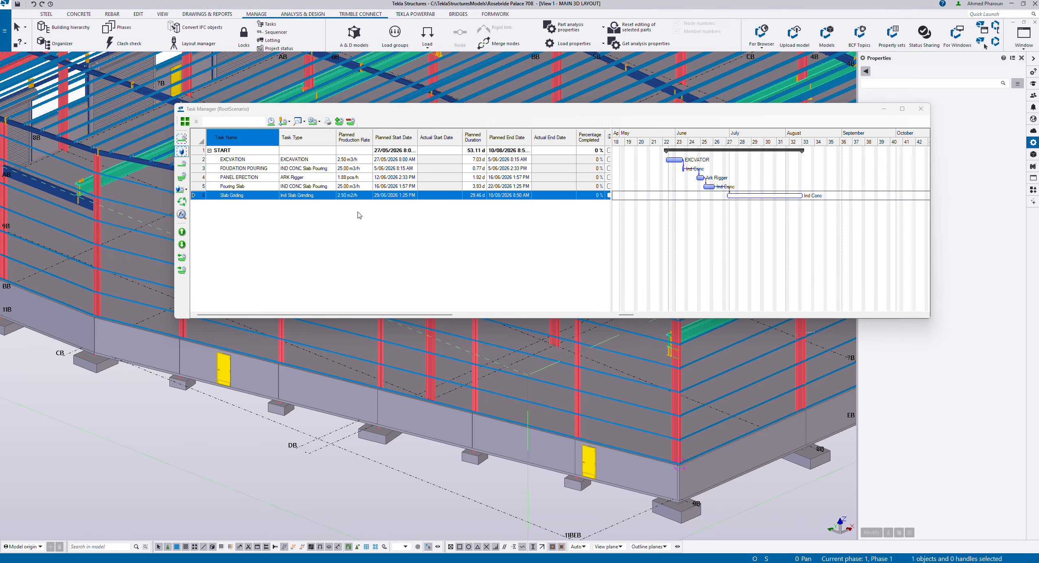
Add the building's concrete floor slab from the model to the Slab Griding task, accepting removal of its invalid Finish-to-Start dependency on Pouring Slab
{"action": "left_click", "coordinate": [350, 352]}
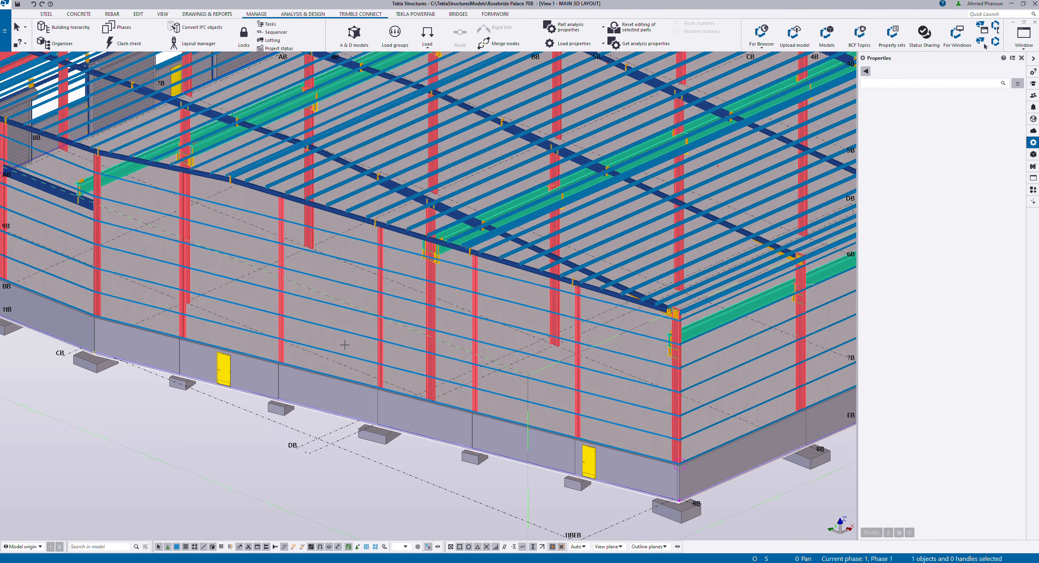
{"action": "right_click", "coordinate": [350, 352]}
{"action": "mouse_move", "coordinate": [396, 274]}
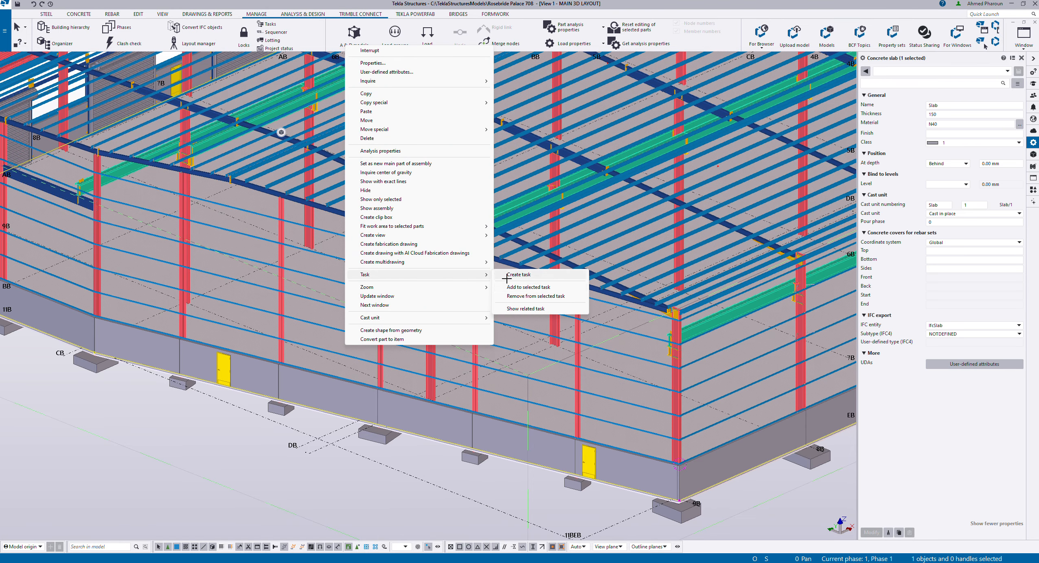
{"action": "left_click", "coordinate": [545, 290]}
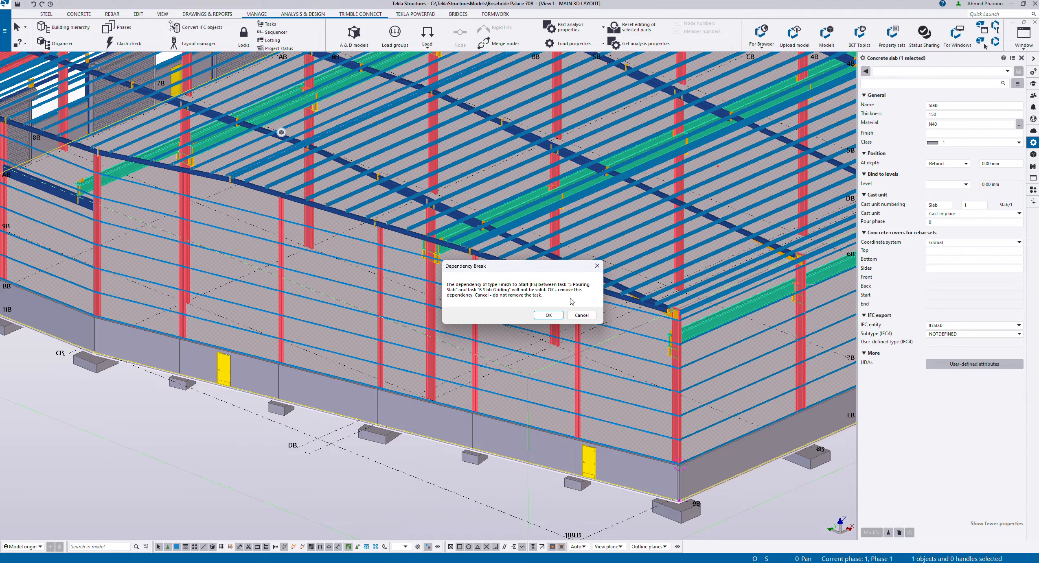
{"action": "left_click", "coordinate": [549, 315]}
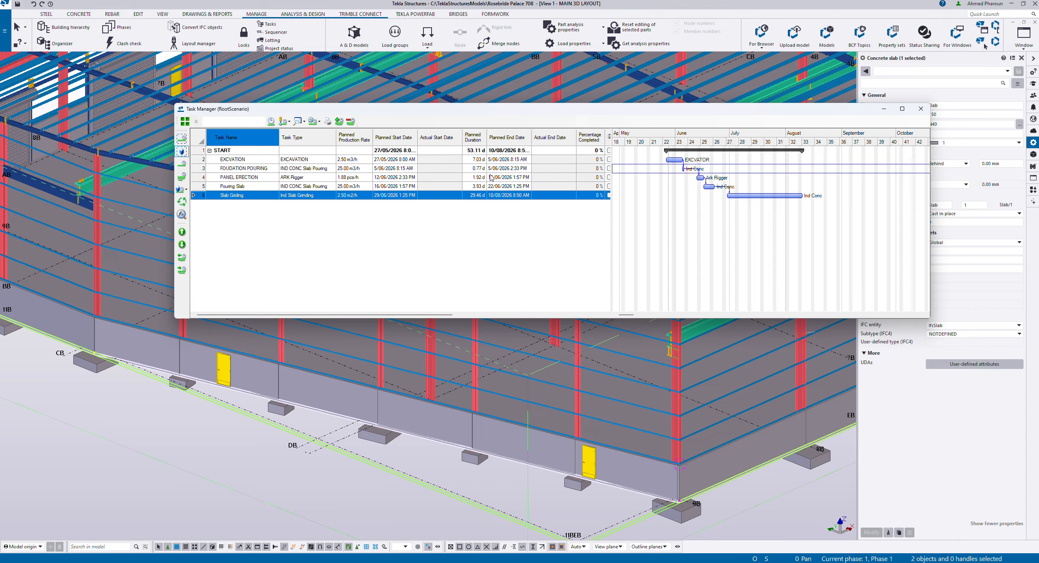
Check the planned duration of the Pouring Slab task in the schedule
{"action": "left_click", "coordinate": [480, 186]}
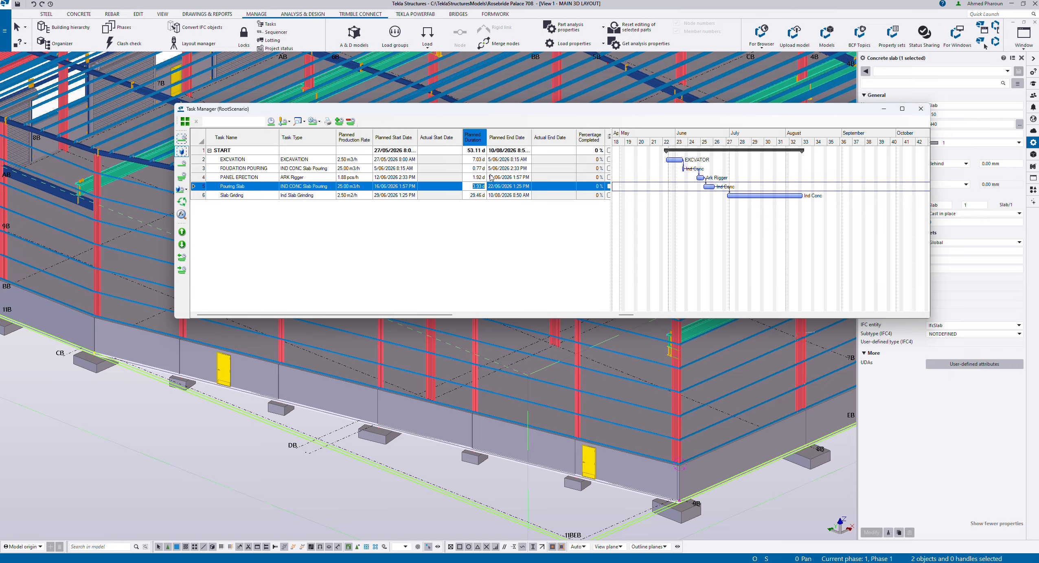
{"action": "left_click", "coordinate": [610, 216]}
Export the RootScenario schedule as an MS Project XML file to the Desktop, replacing the existing TESTING TASKS.xml
{"action": "left_click", "coordinate": [270, 121]}
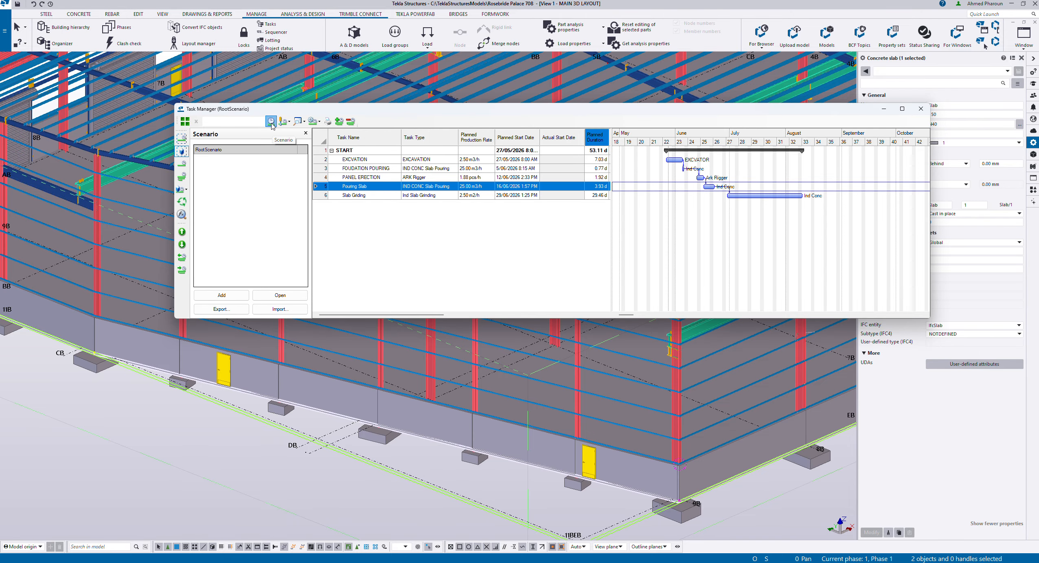
{"action": "left_click", "coordinate": [236, 310]}
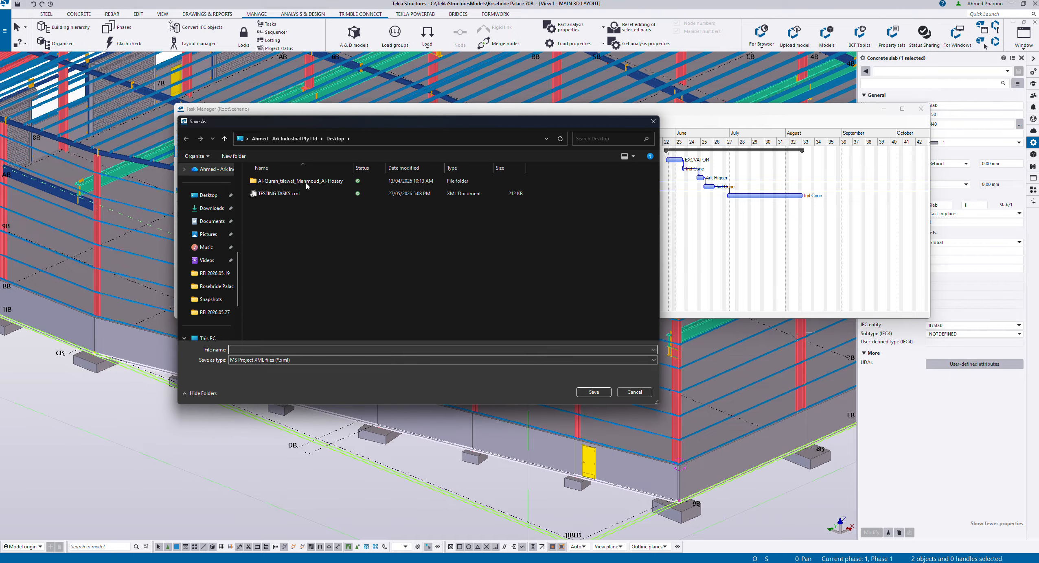
{"action": "left_click", "coordinate": [296, 190]}
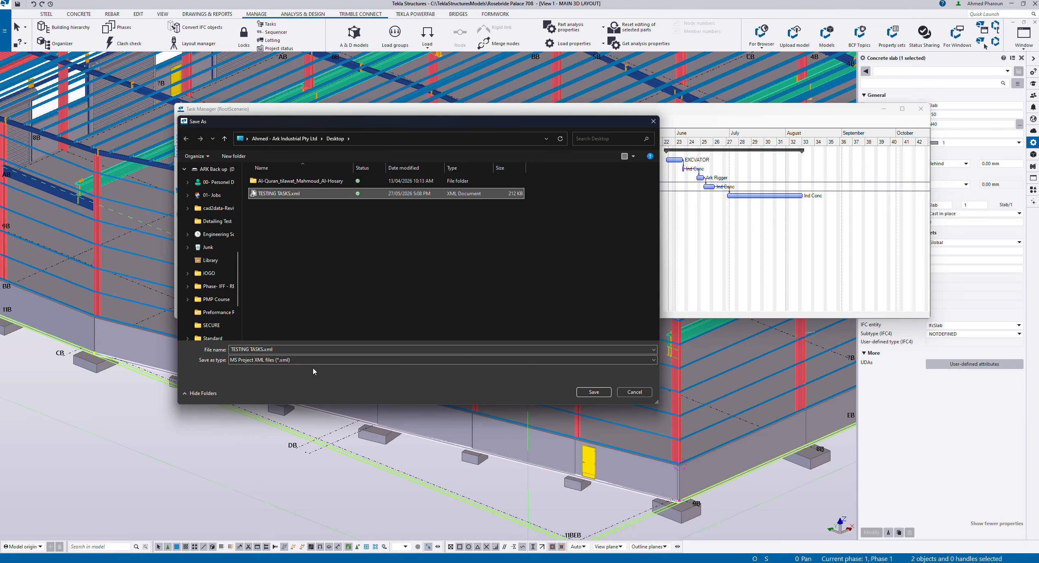
{"action": "left_click", "coordinate": [595, 393]}
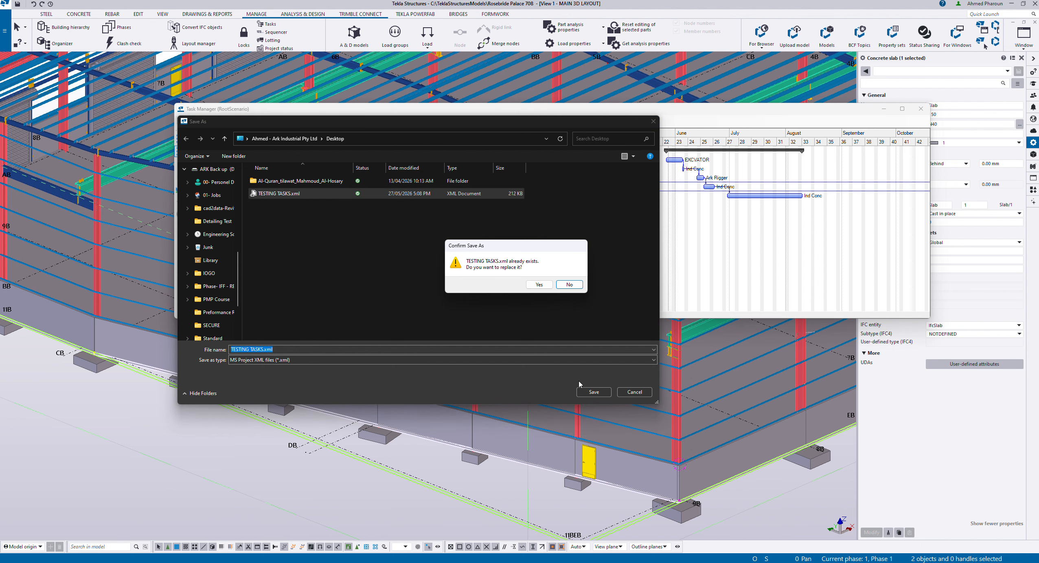
{"action": "left_click", "coordinate": [539, 285]}
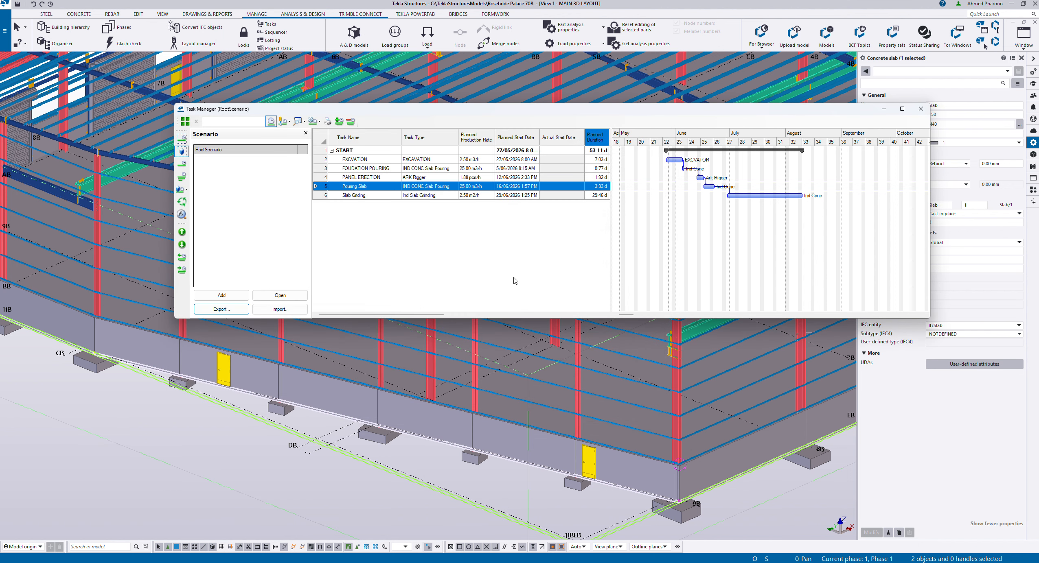
Review the task import options for calendar and baseline dates, browse the Desktop for XML files, and cancel the import
{"action": "left_click", "coordinate": [279, 310]}
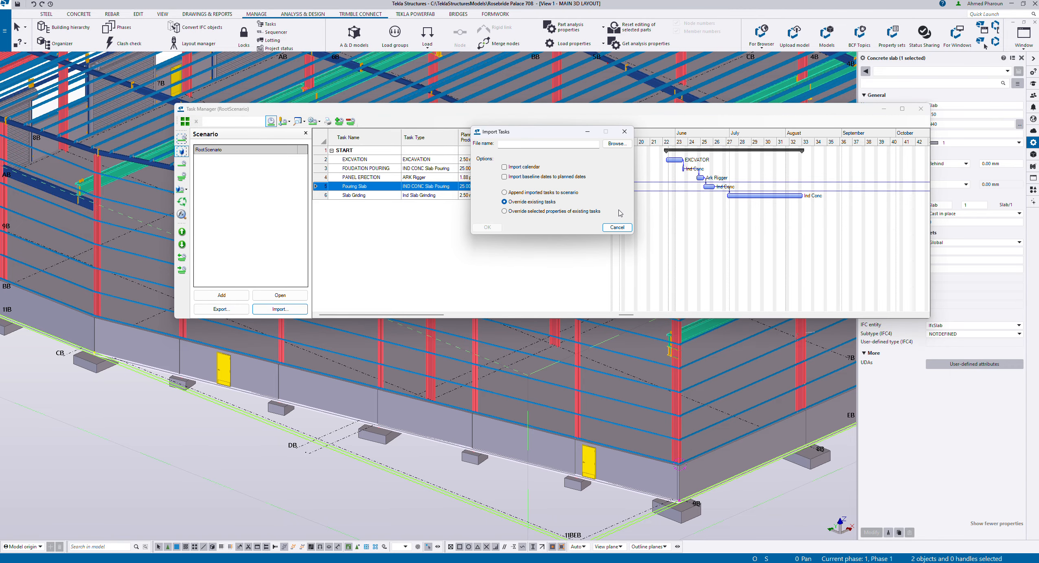
{"action": "left_click", "coordinate": [505, 167]}
{"action": "left_click", "coordinate": [508, 177]}
{"action": "left_click", "coordinate": [617, 143]}
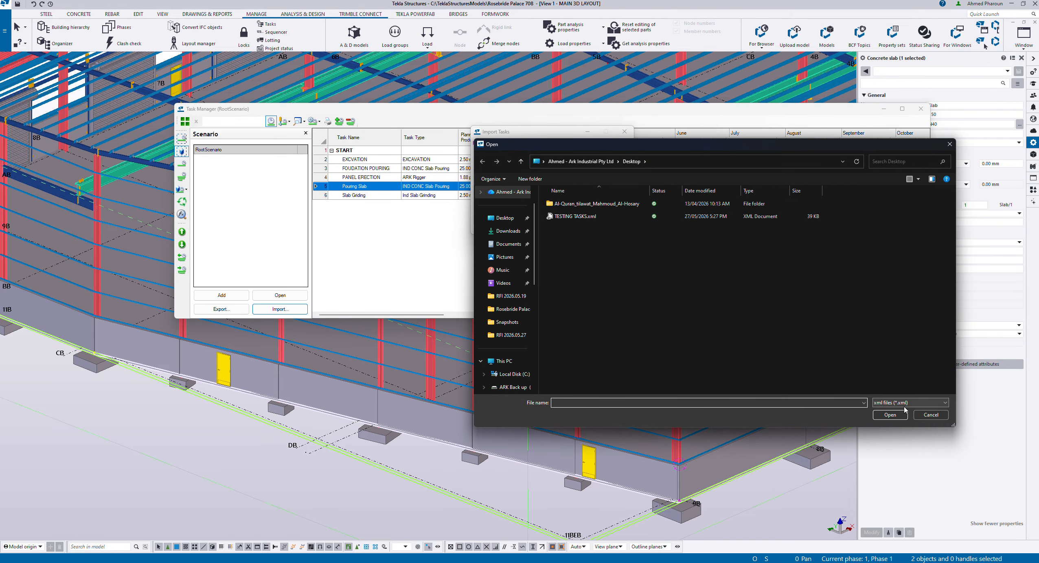
{"action": "left_click", "coordinate": [949, 145]}
{"action": "left_click", "coordinate": [616, 228]}
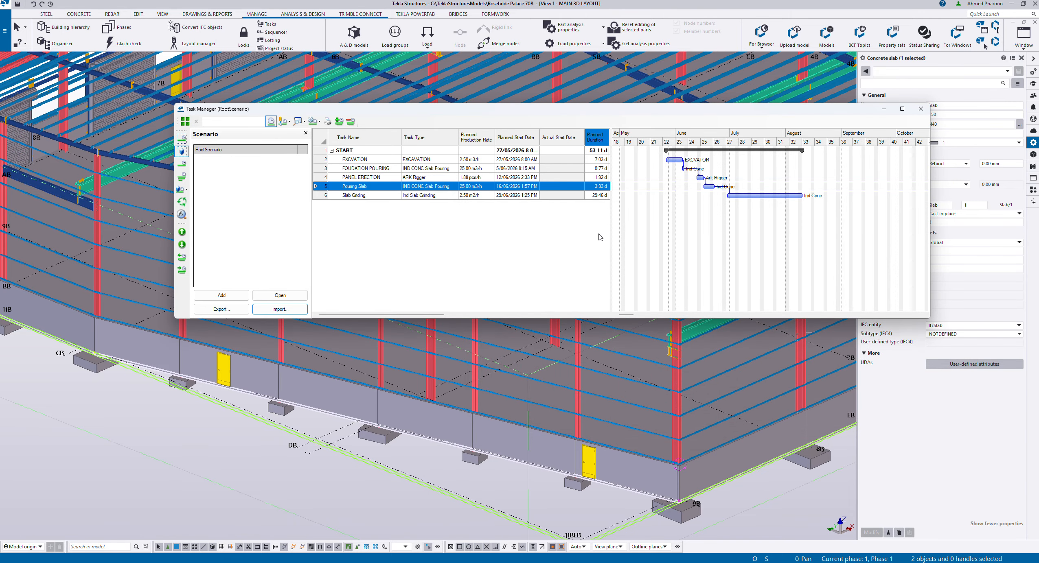